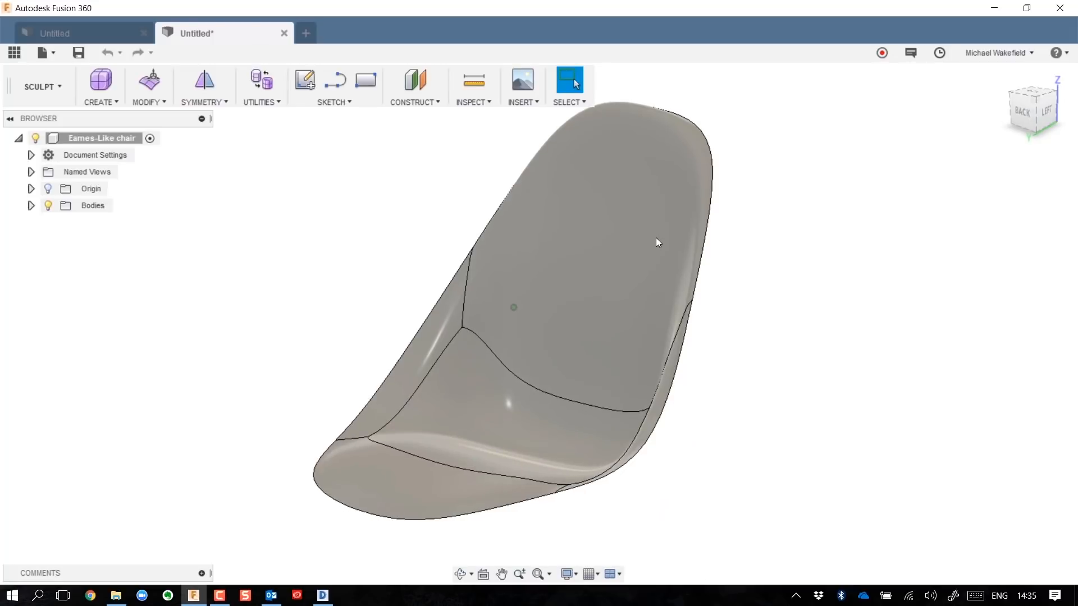
# Step: Export the chair design to the local computer as a SAT file named eames_like_chair
pyautogui.click(56, 52)
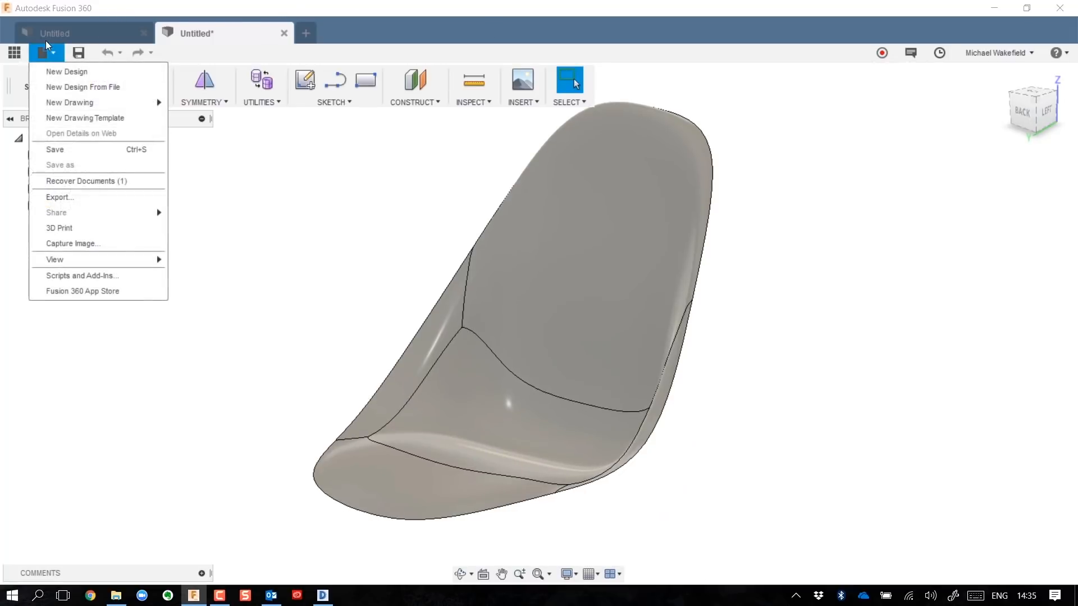
pyautogui.moveTo(89, 105)
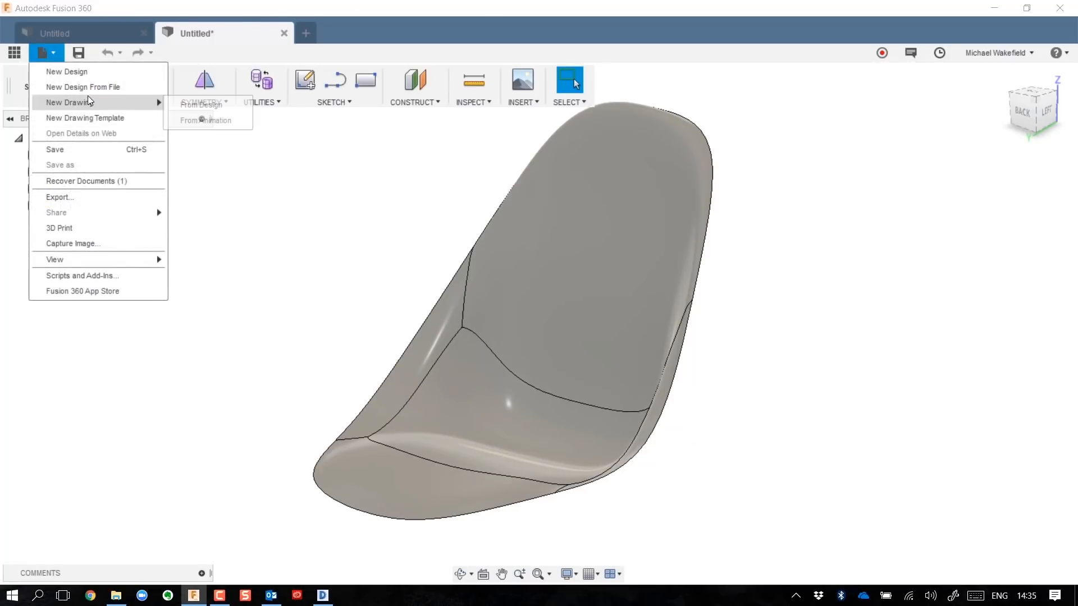
pyautogui.click(80, 196)
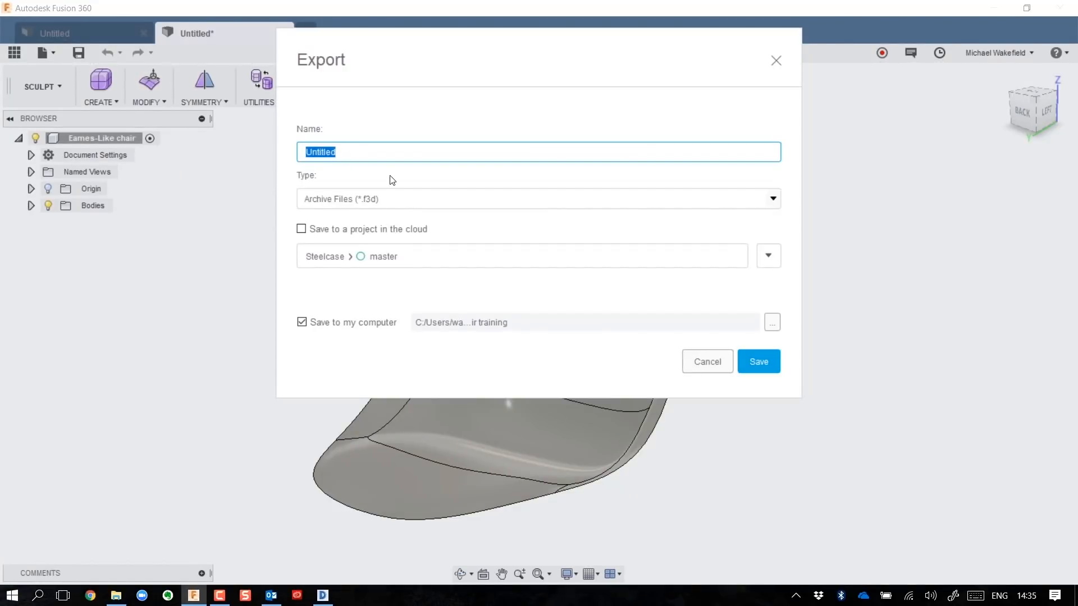
pyautogui.write('eames')
pyautogui.press('BackSpace')
pyautogui.press('BackSpace')
pyautogui.press('BackSpace')
pyautogui.write('mes_like_chair')
pyautogui.click(368, 203)
pyautogui.click(345, 241)
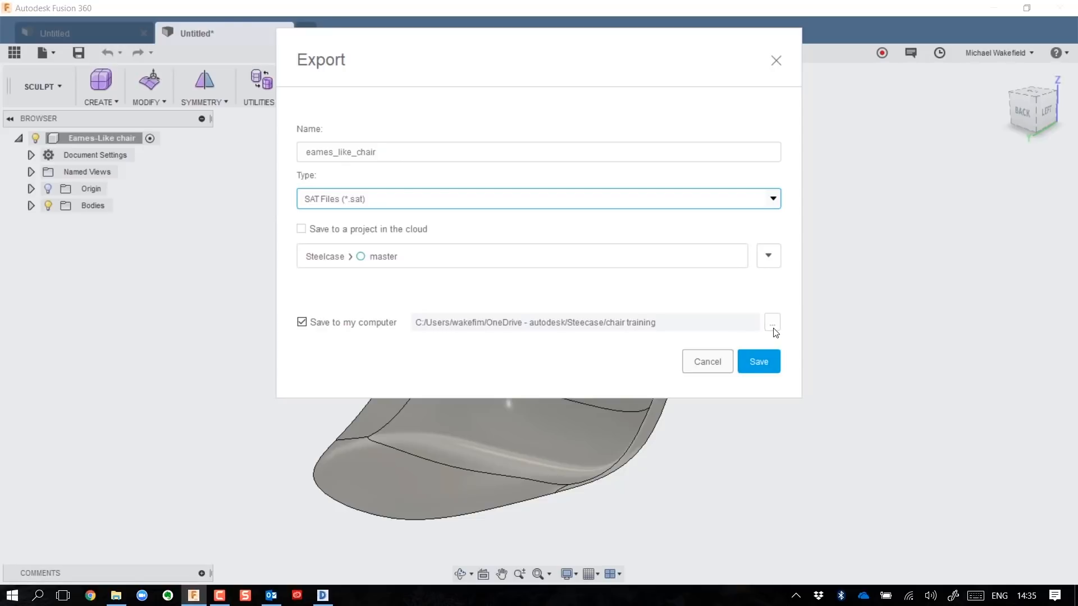
pyautogui.click(760, 362)
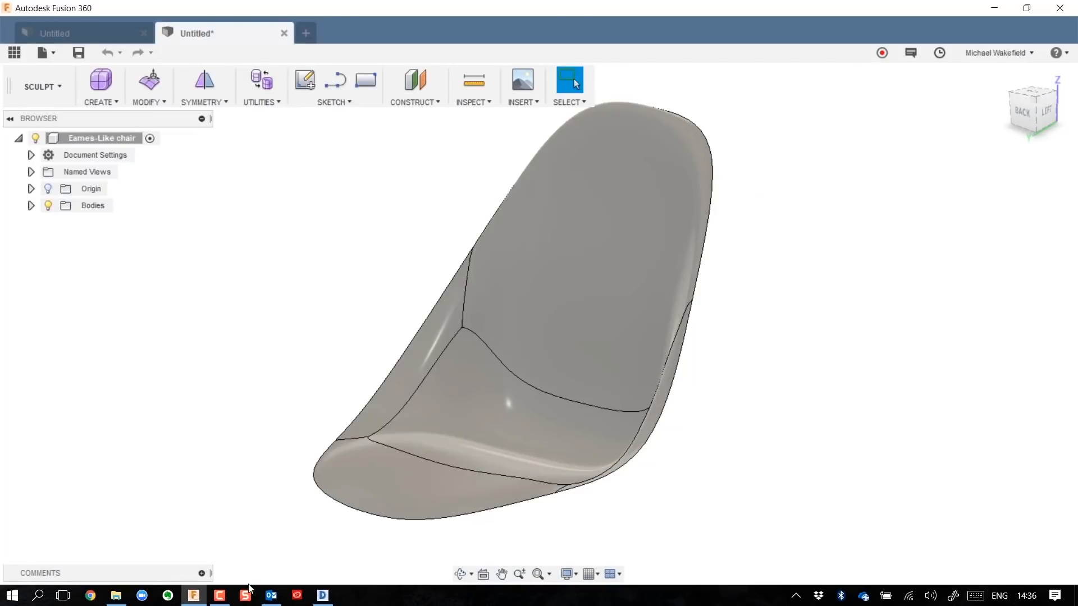
# Step: Switch to Dynamo Studio and add a File Path node that points to Eames-Like chair.sat in the chair training folder
pyautogui.click(322, 595)
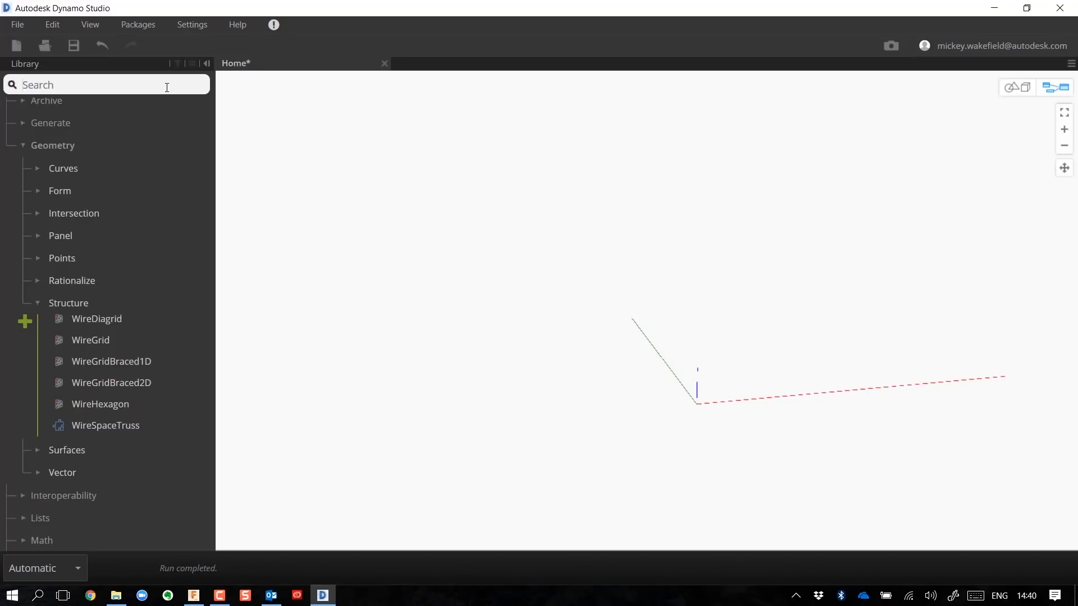
pyautogui.write('path')
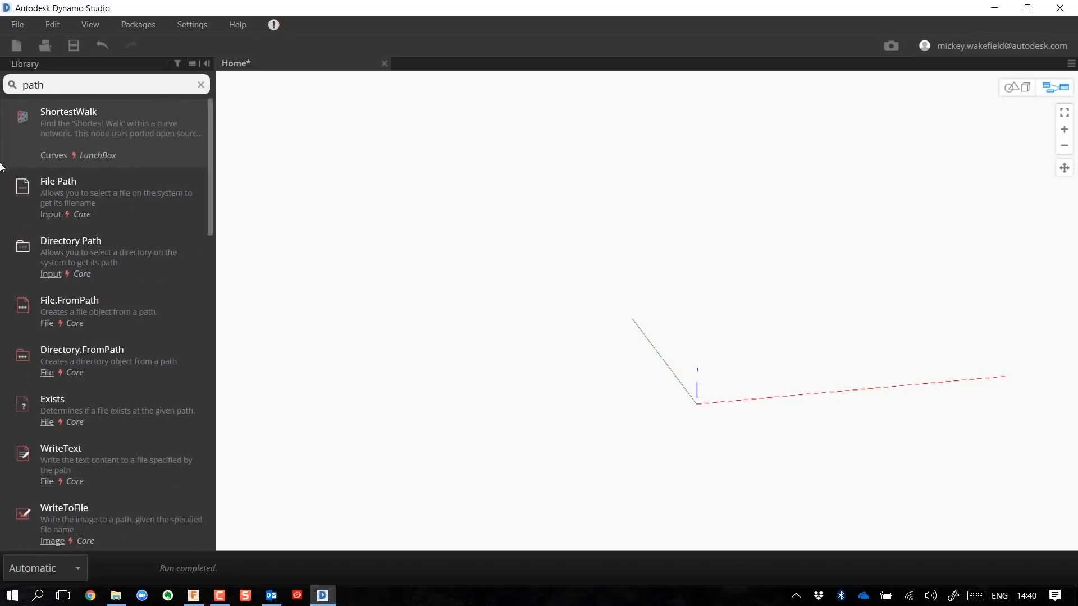
pyautogui.click(51, 187)
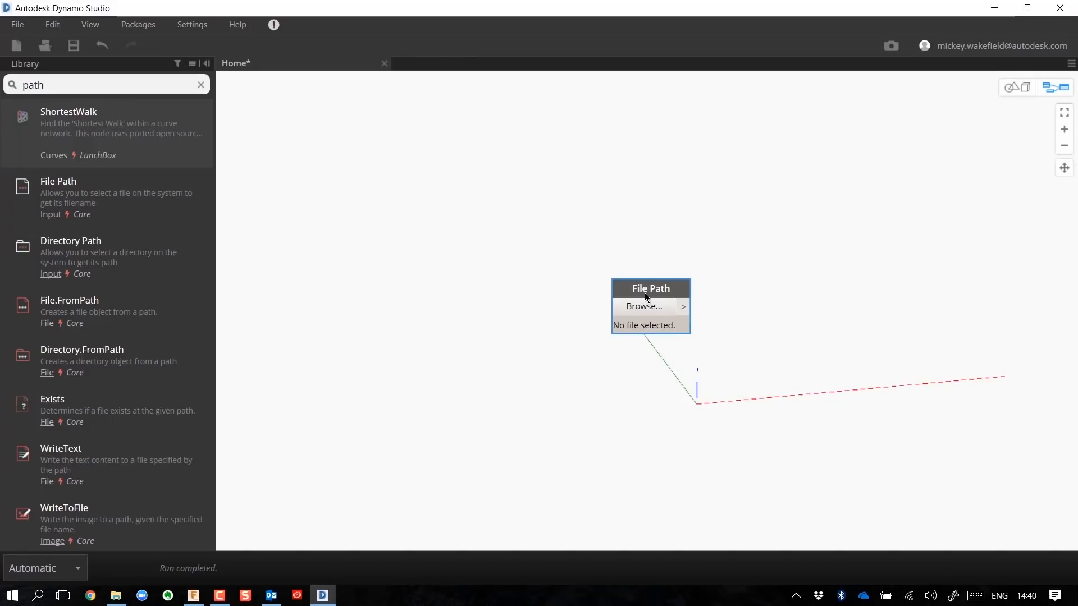
pyautogui.moveTo(645, 293); pyautogui.dragTo(315, 119)
pyautogui.click(314, 130)
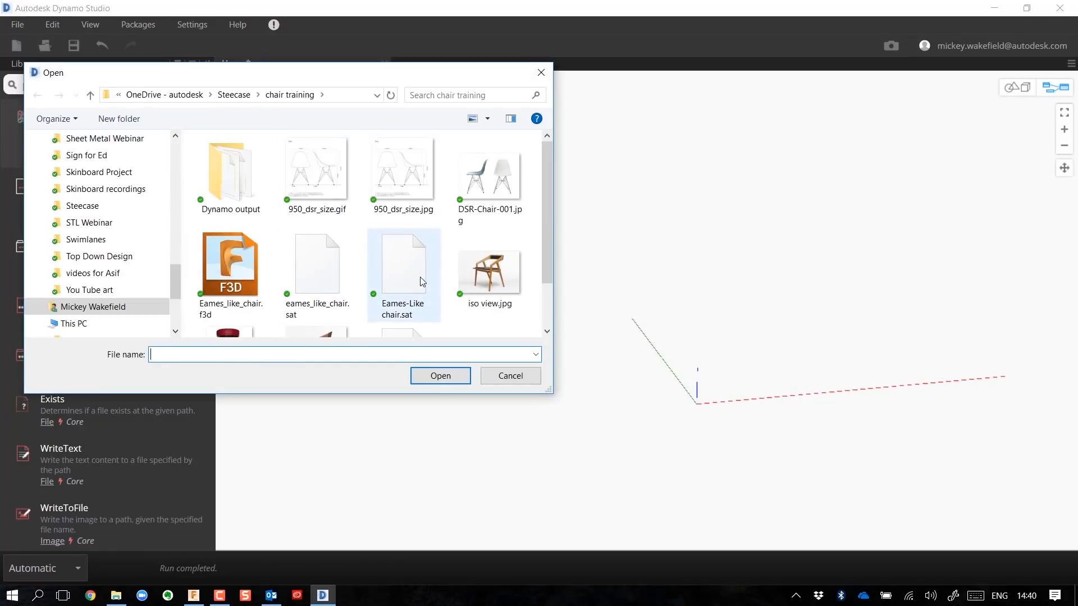
pyautogui.doubleClick(415, 277)
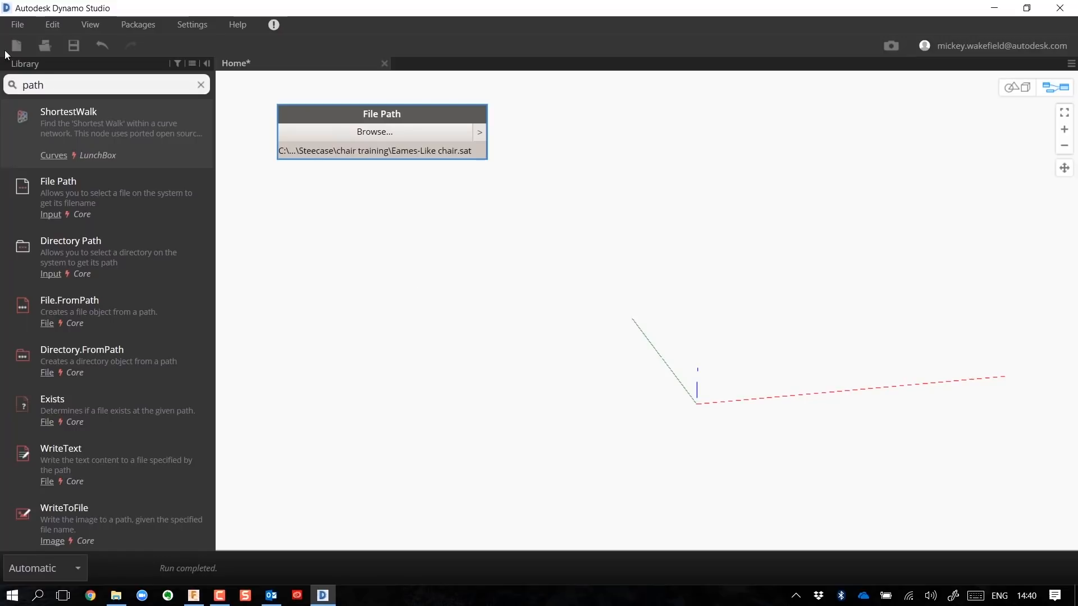
# Step: Add the file-based Geometry.ImportFromSAT node beside the File Path node and connect the file path to its file input
pyautogui.click(54, 85)
pyautogui.write('i')
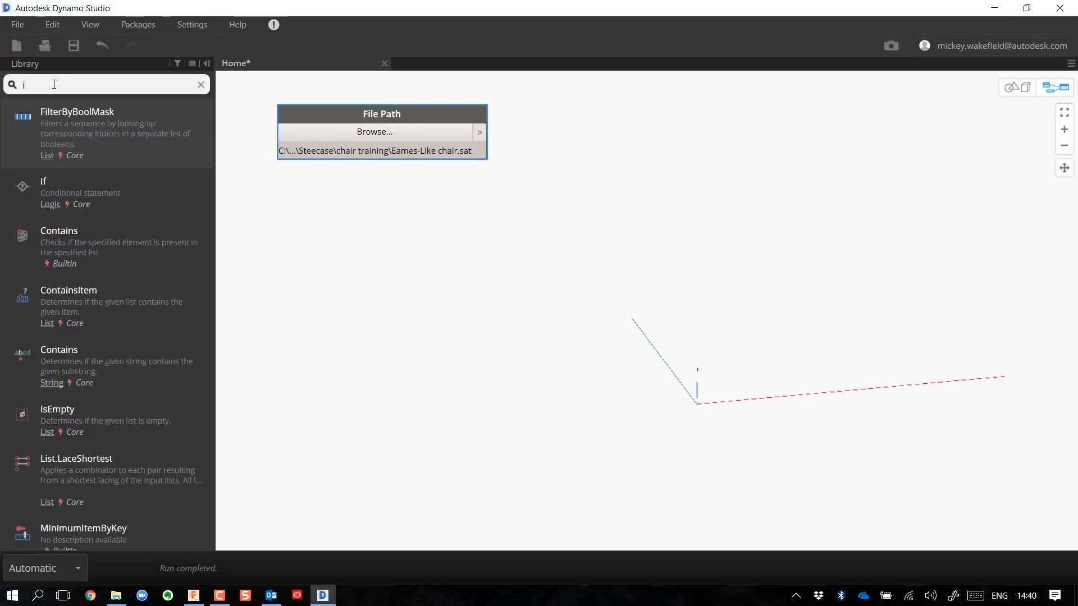
pyautogui.write('mportfrom')
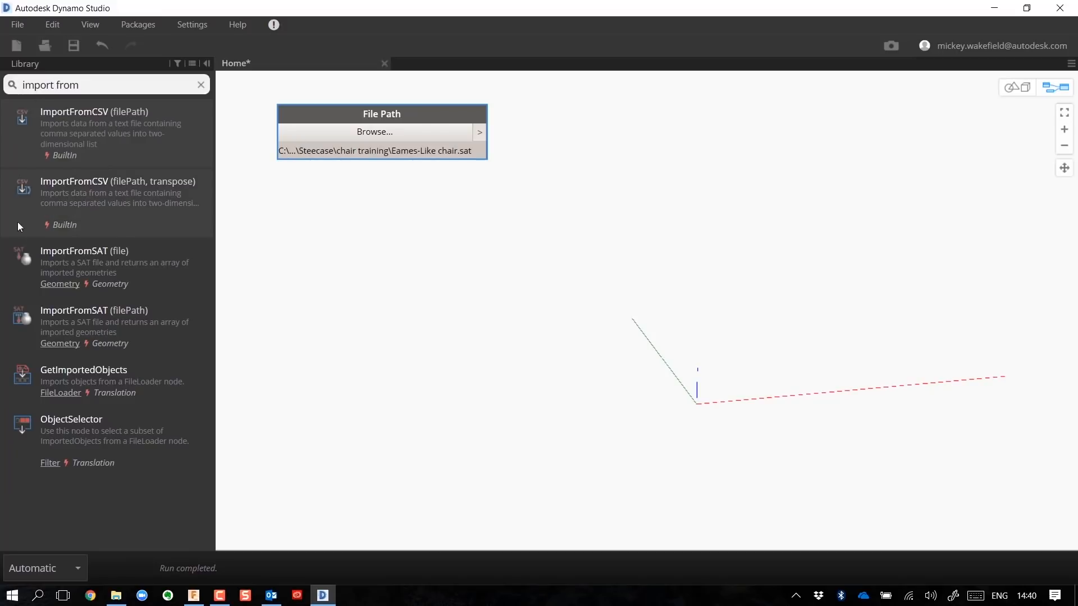
pyautogui.moveTo(66, 284)
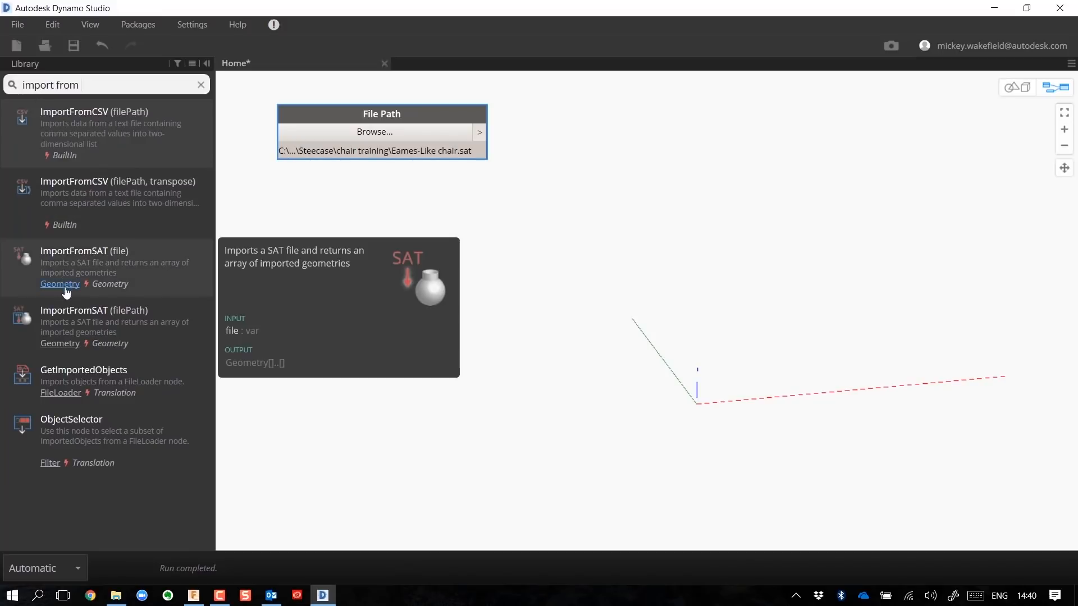
pyautogui.click(70, 254)
pyautogui.moveTo(649, 308)
pyautogui.mouseDown()
pyautogui.moveTo(630, 162)
pyautogui.moveTo(578, 129)
pyautogui.mouseUp()
pyautogui.moveTo(480, 132); pyautogui.dragTo(561, 149)
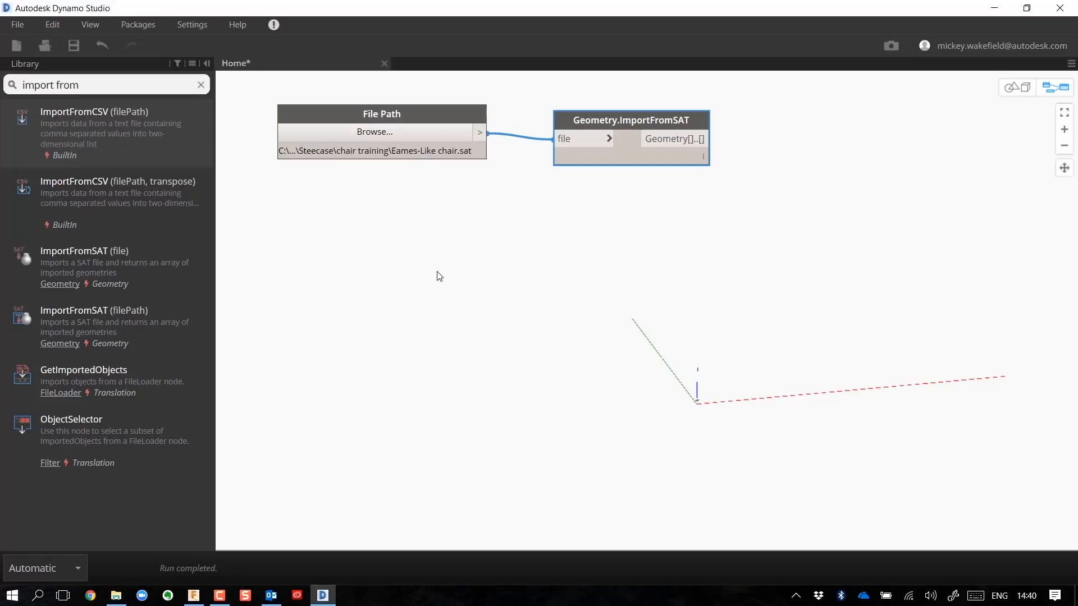
# Step: Add the uniform Geometry.Scale (amount) node and connect the imported SAT geometry to its geometry input
pyautogui.moveTo(125, 85); pyautogui.dragTo(2, 77)
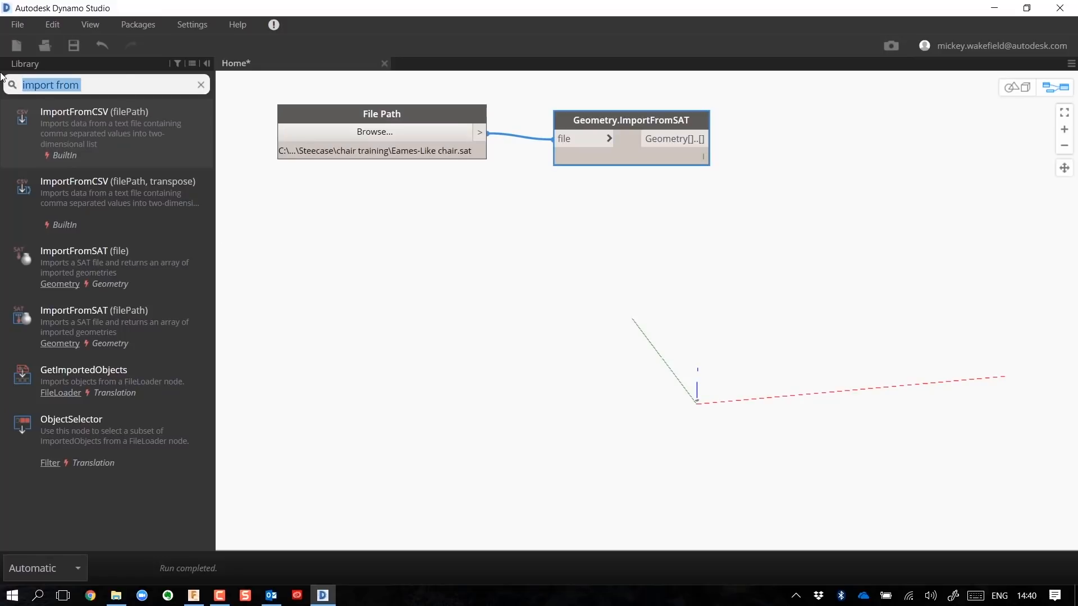
pyautogui.write('scale')
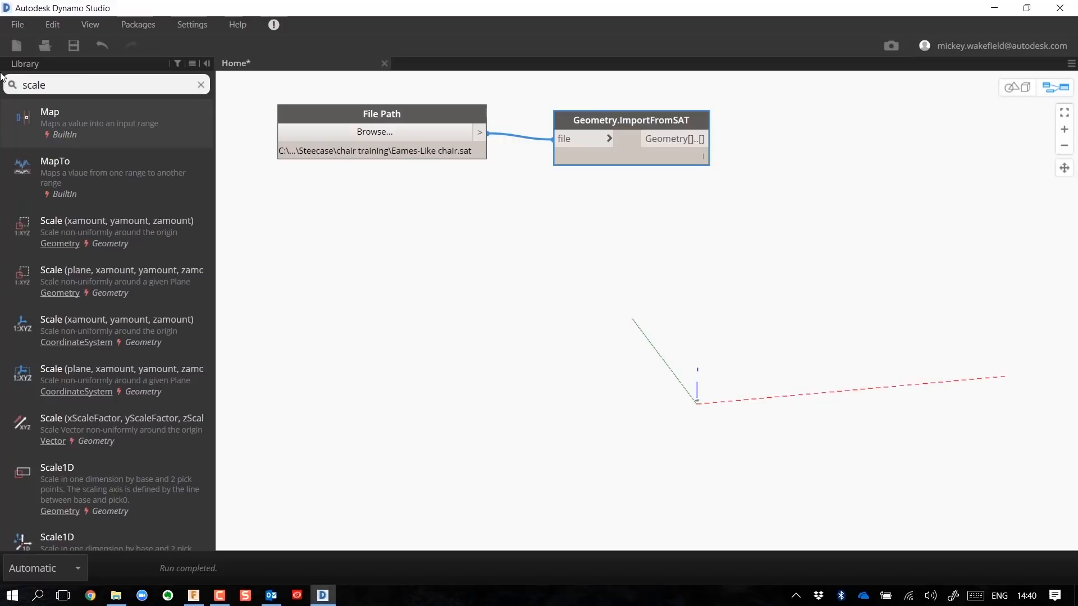
pyautogui.scroll(-5, 83, 403)
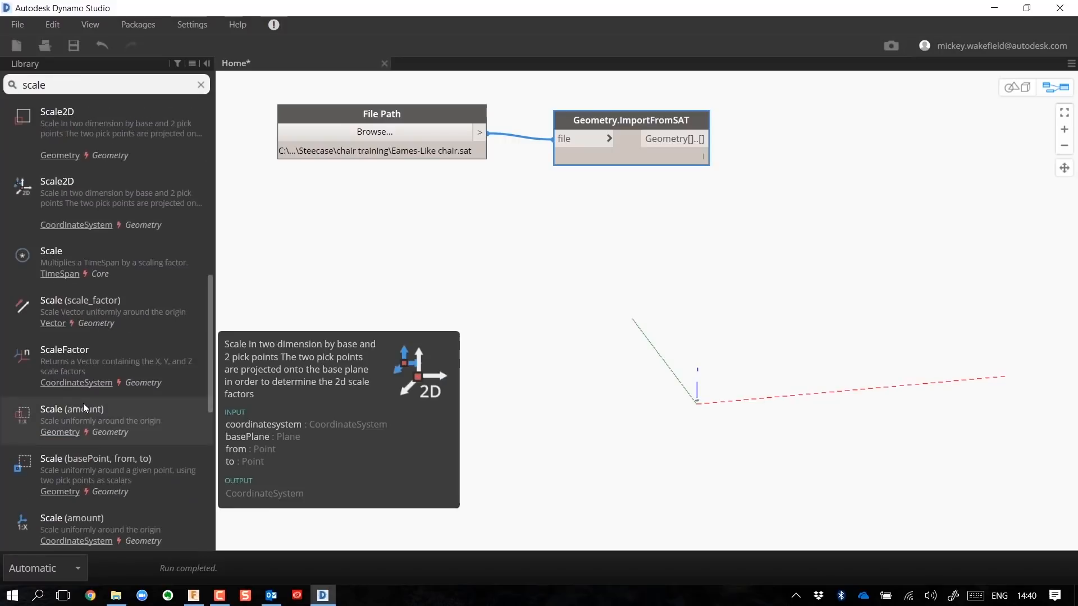
pyautogui.scroll(-5, 83, 403)
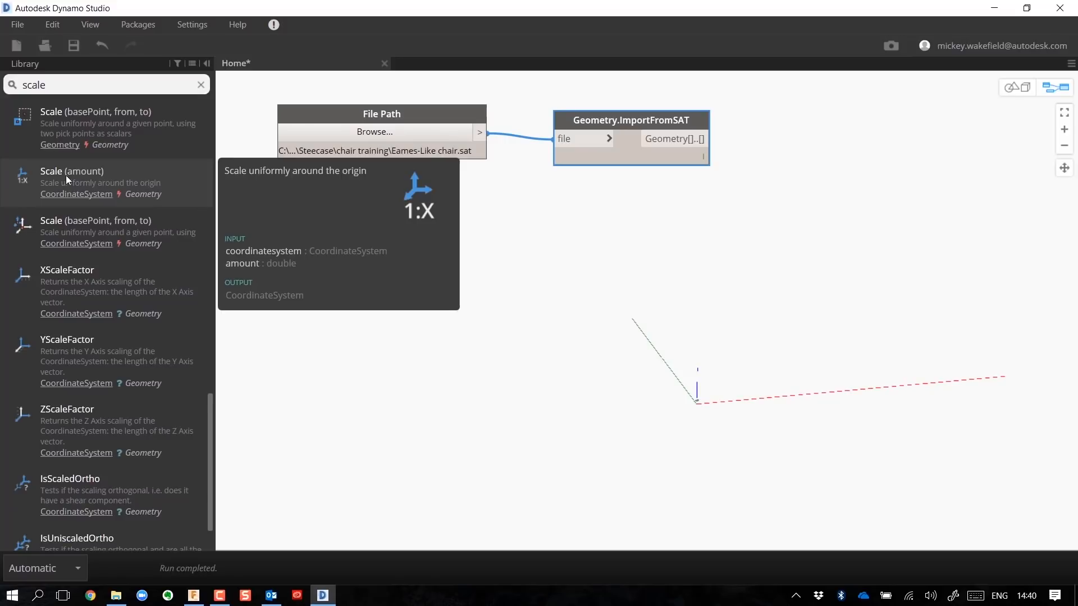
pyautogui.scroll(3, 66, 176)
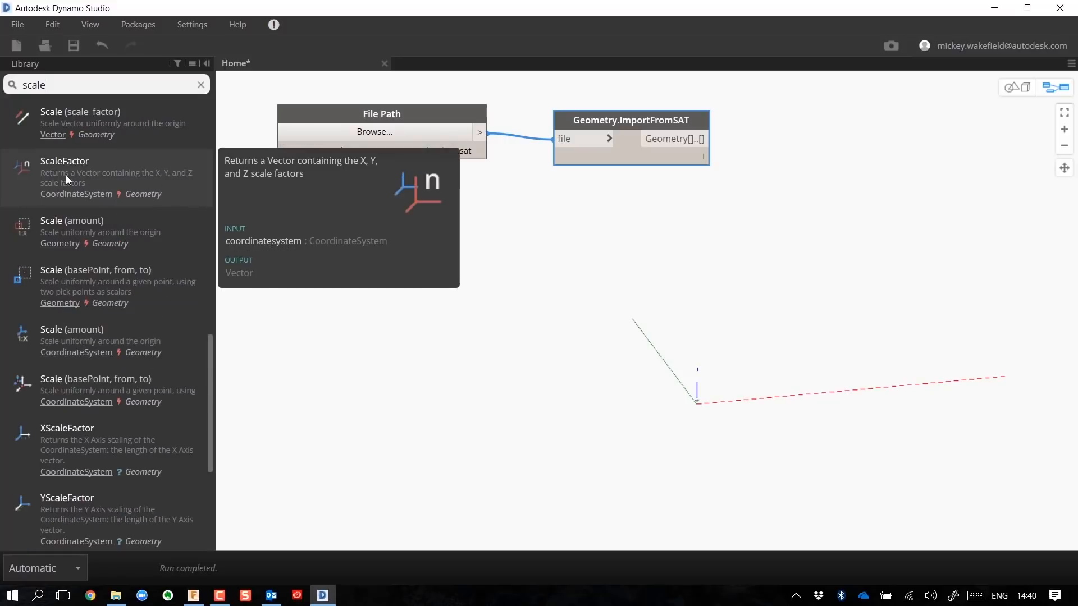
pyautogui.click(59, 224)
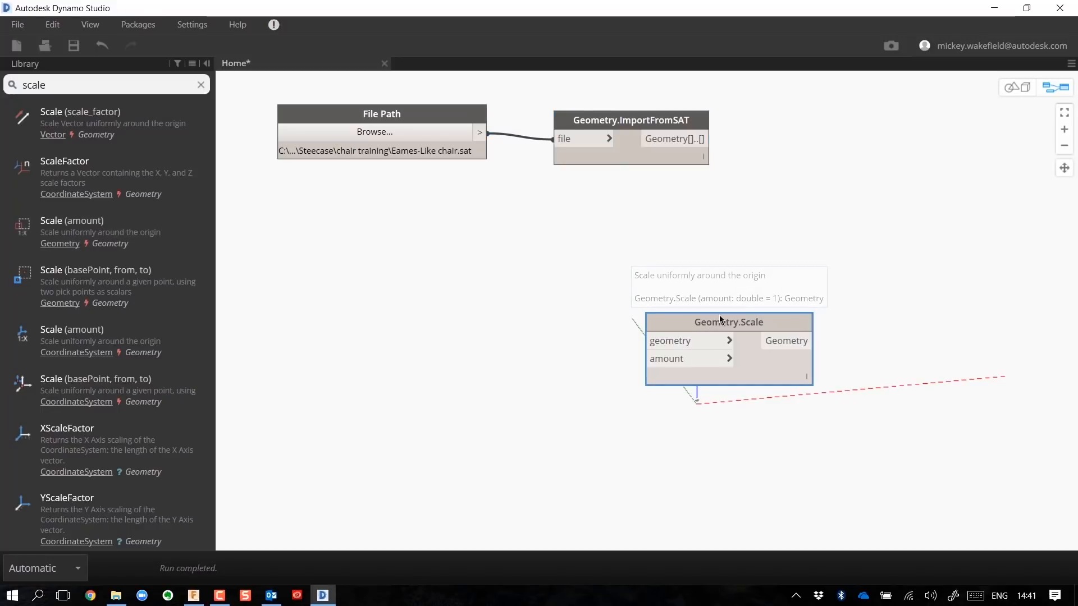
pyautogui.moveTo(705, 325); pyautogui.dragTo(819, 146)
pyautogui.moveTo(710, 139); pyautogui.dragTo(762, 163)
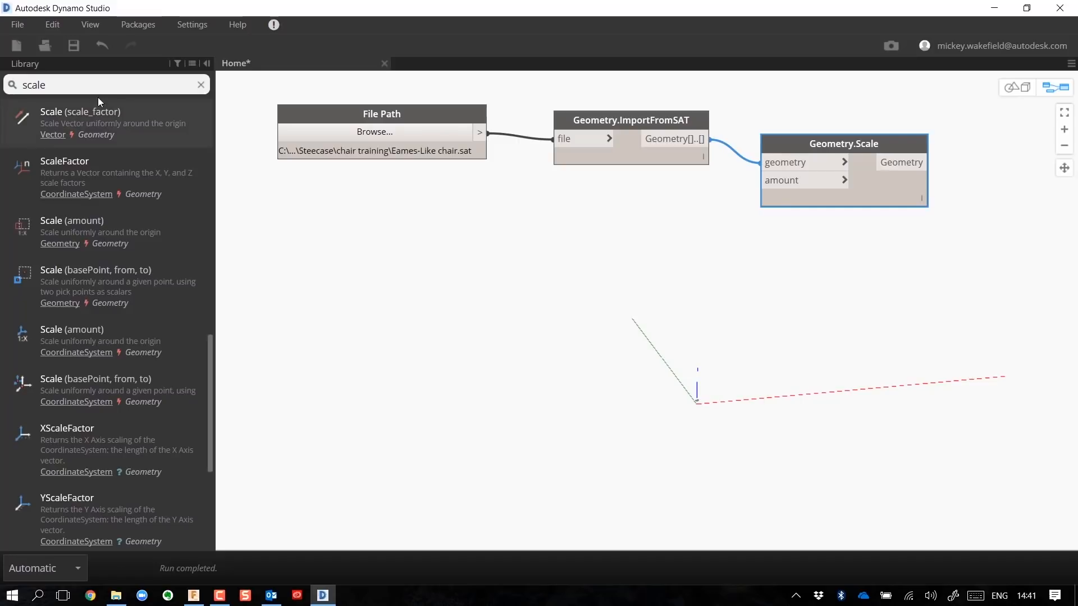
# Step: Add a Number node below the import node and connect it to the amount input of Geometry.Scale
pyautogui.click(13, 88)
pyautogui.write('n')
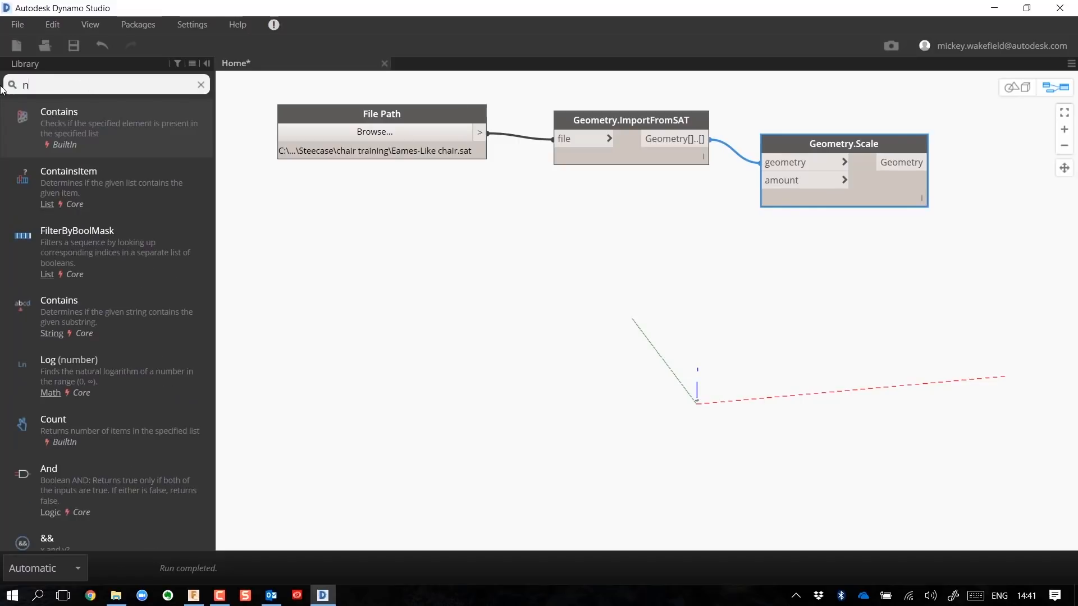
pyautogui.write('umber')
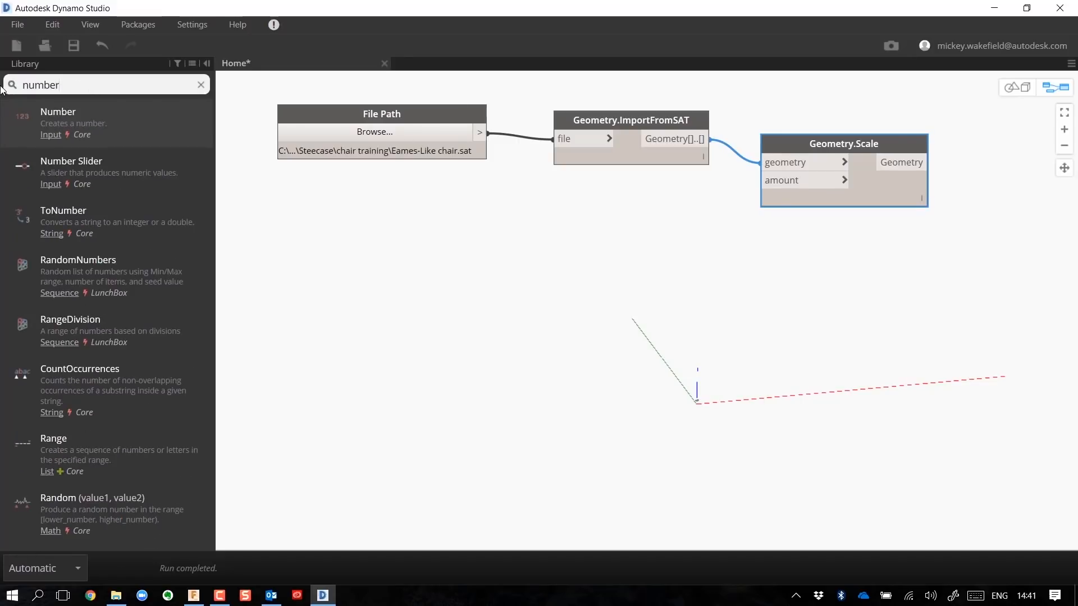
pyautogui.click(60, 112)
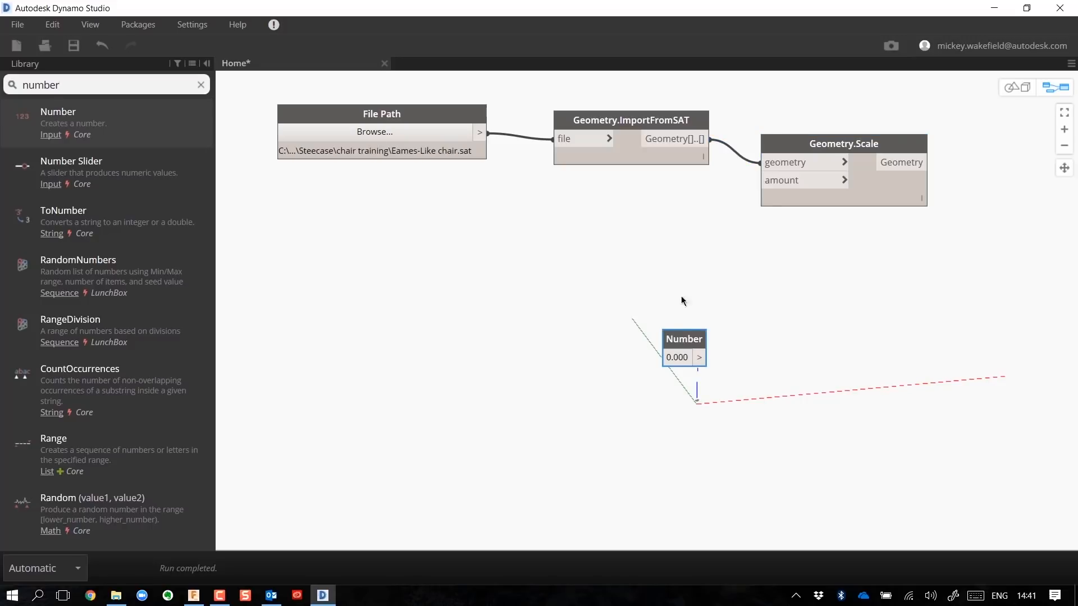
pyautogui.moveTo(680, 340); pyautogui.dragTo(773, 185)
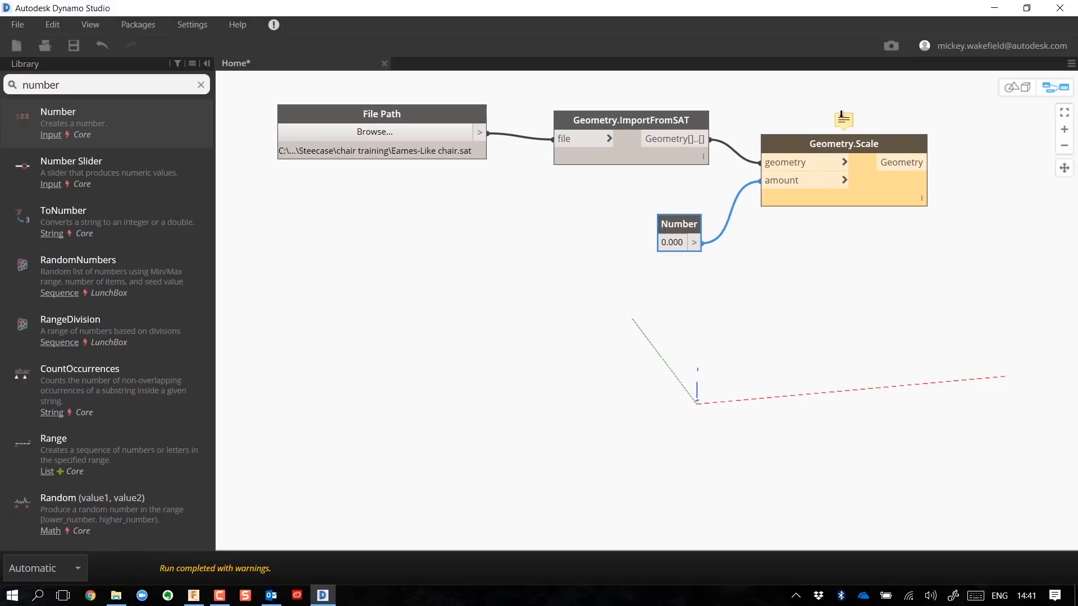
# Step: Set the Number node that drives the scale amount to 1000
pyautogui.moveTo(844, 117)
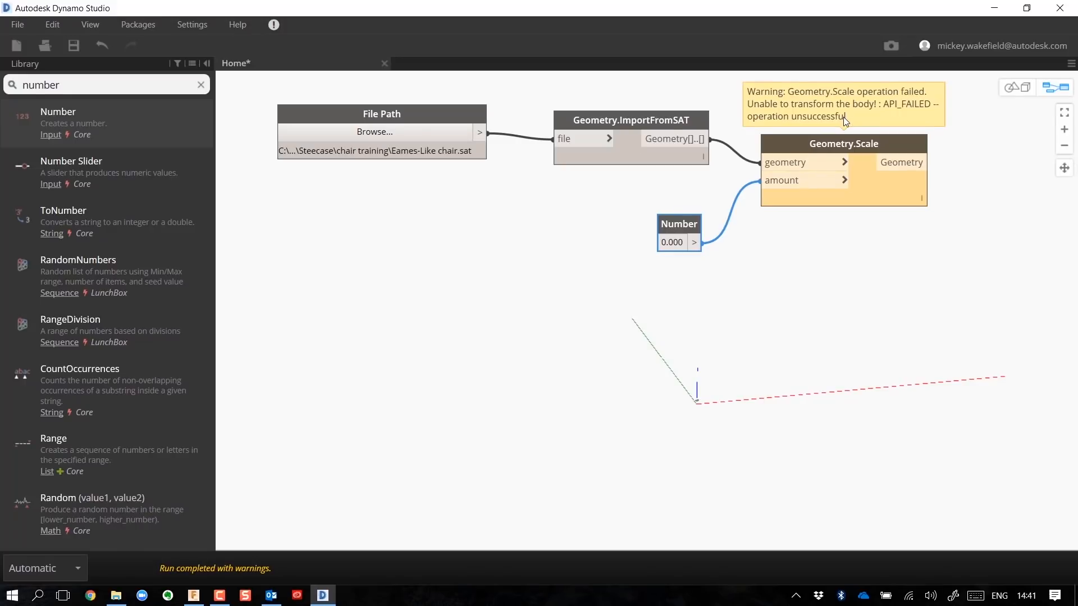
pyautogui.doubleClick(684, 241)
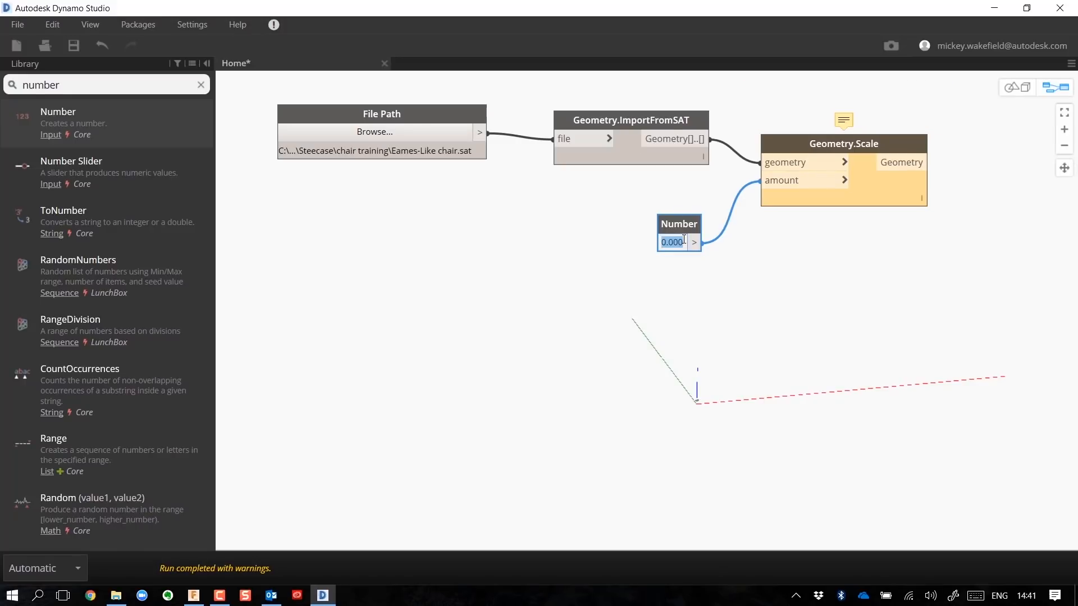
pyautogui.write('1000')
pyautogui.press('Return')
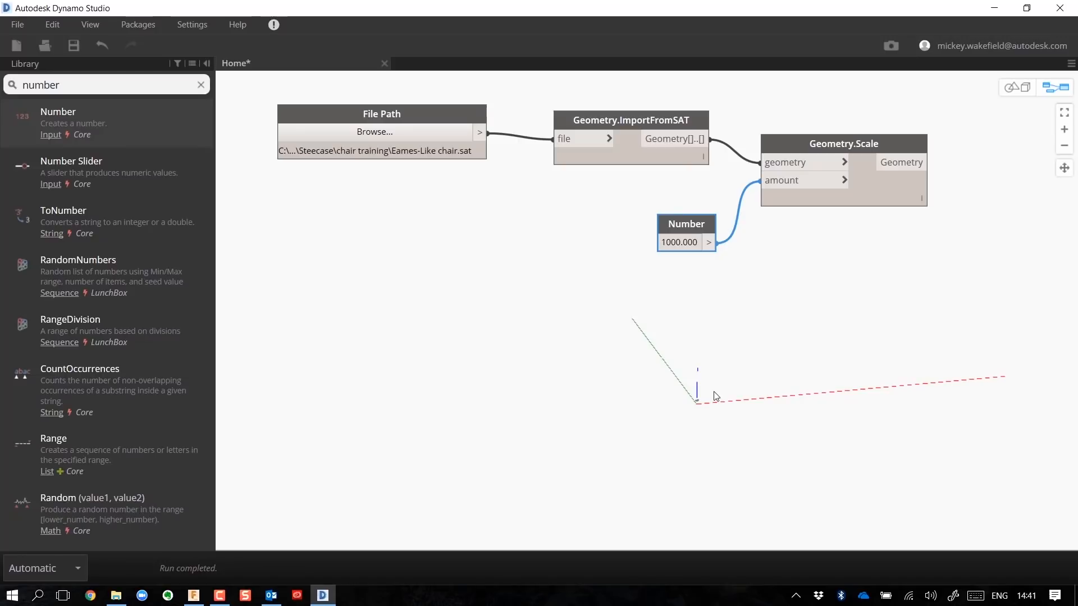
# Step: Group the File Path, ImportFromSAT, Number and Scale nodes and title the group "Geometry Import"
pyautogui.moveTo(263, 88); pyautogui.dragTo(1006, 284)
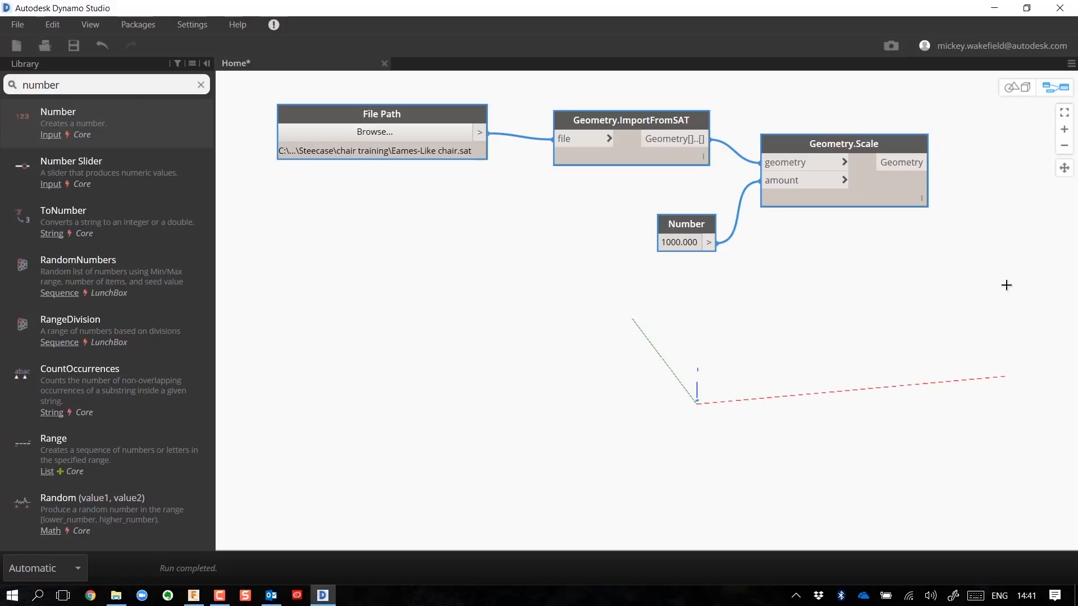
pyautogui.rightClick(986, 282)
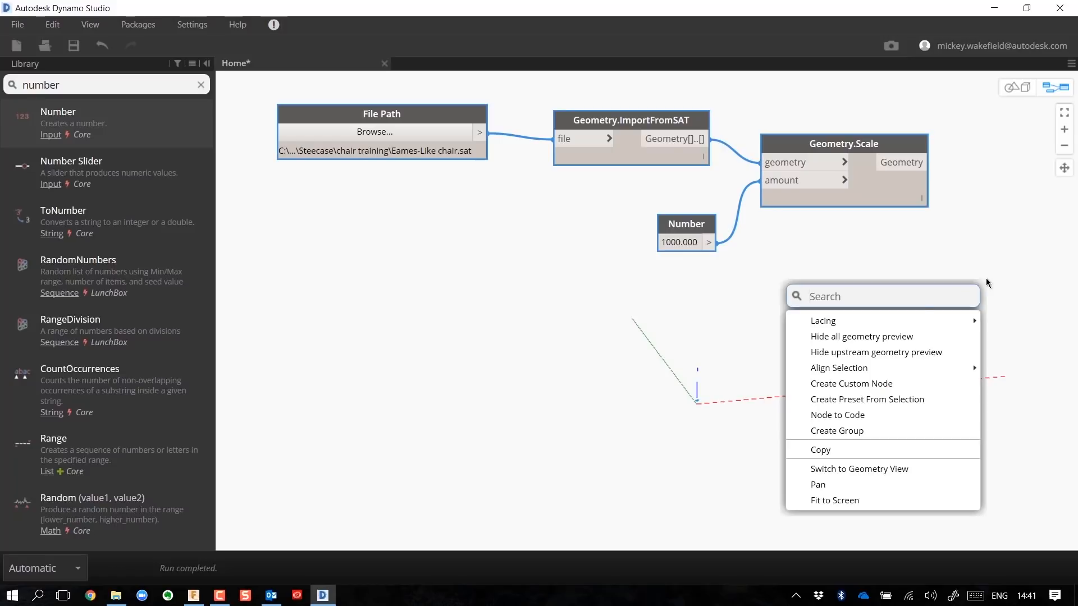
pyautogui.click(854, 431)
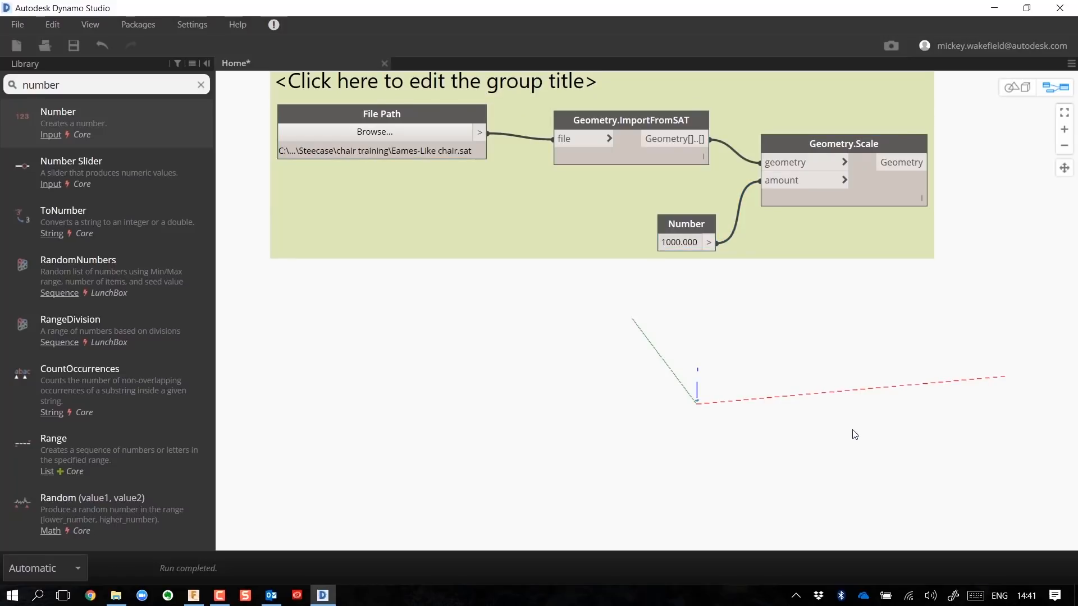
pyautogui.doubleClick(470, 84)
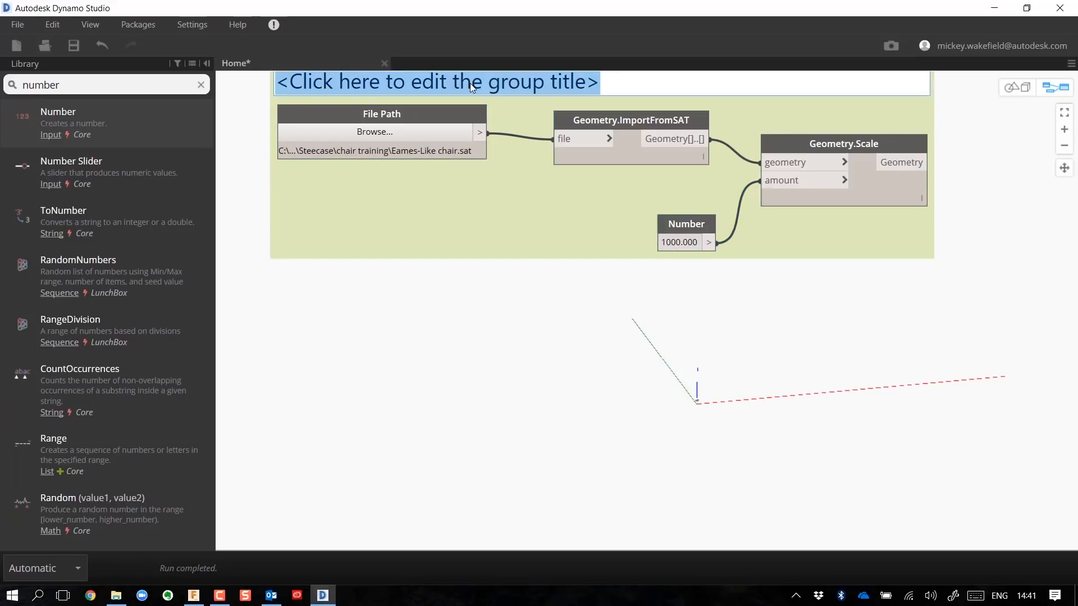
pyautogui.write('Geome')
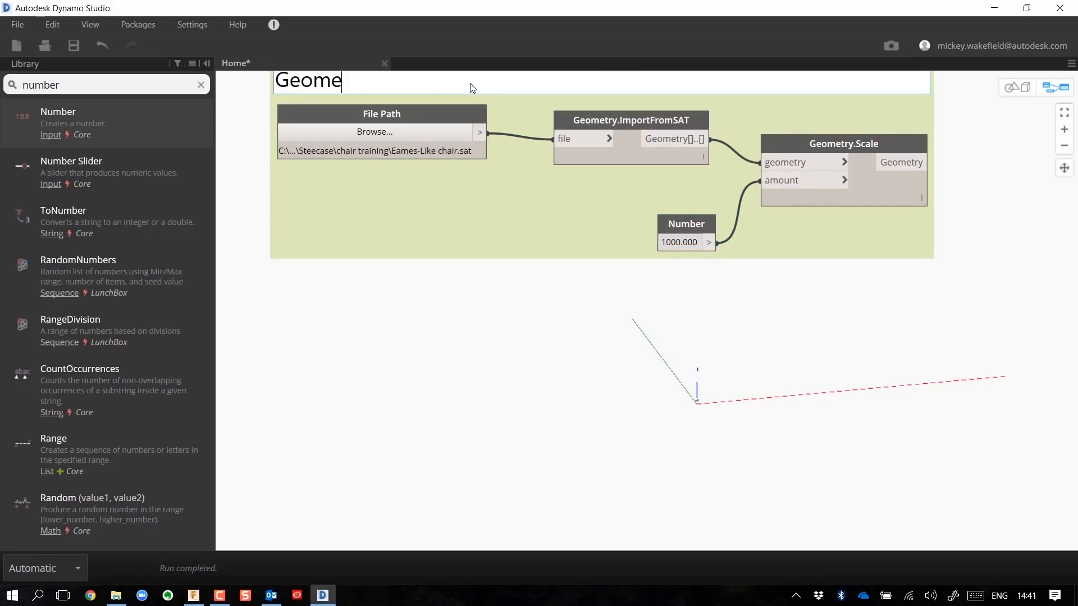
pyautogui.write('try Import')
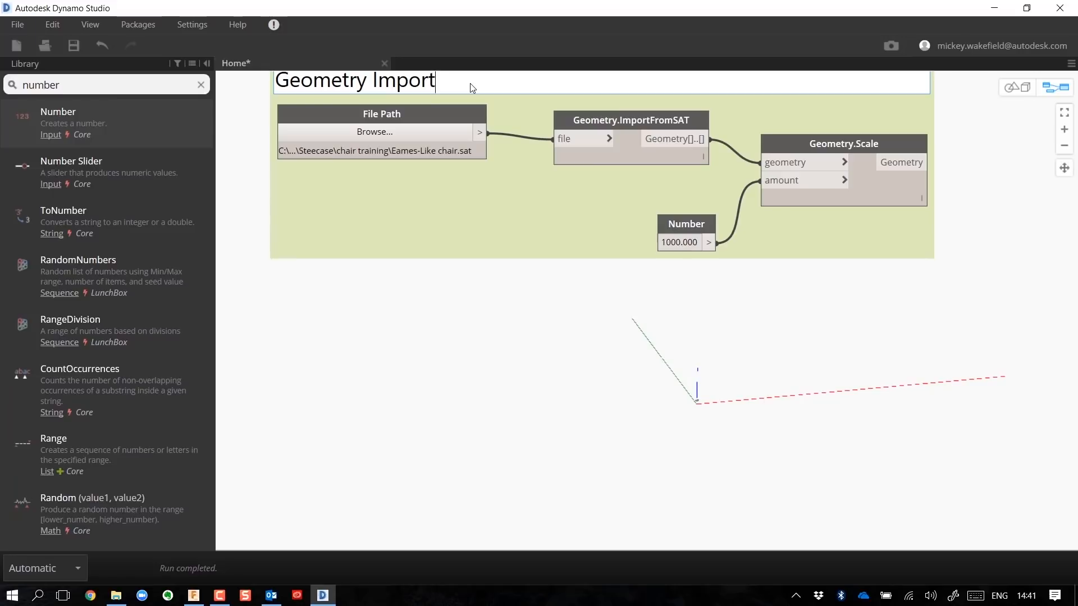
pyautogui.press('Return')
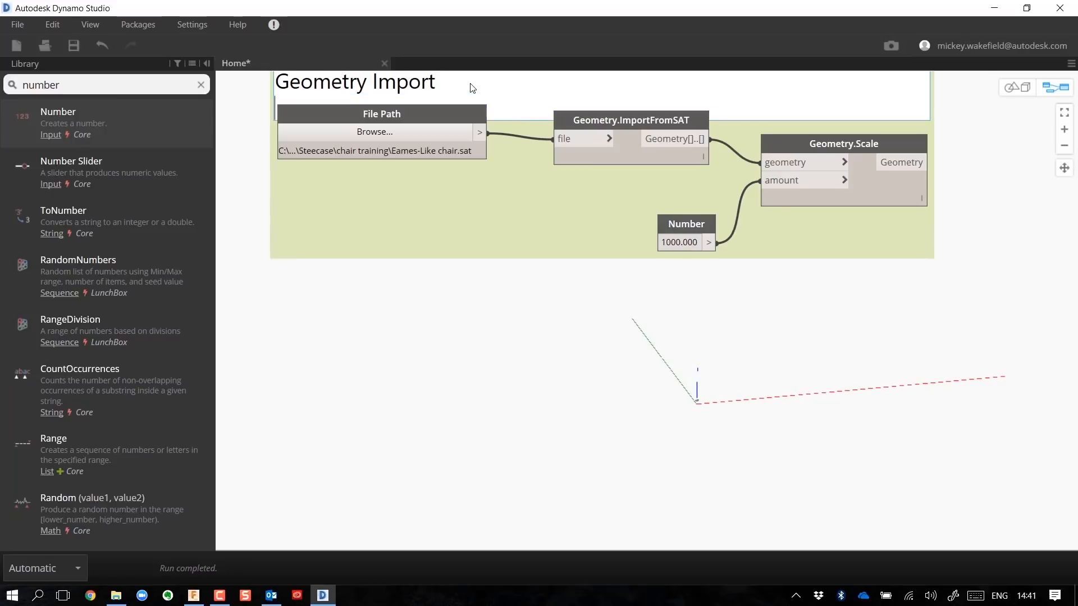
# Step: Examine the imported and scaled chair shell in the geometry view, then return to the graph view
pyautogui.click(492, 316)
pyautogui.scroll(-3, 470, 246)
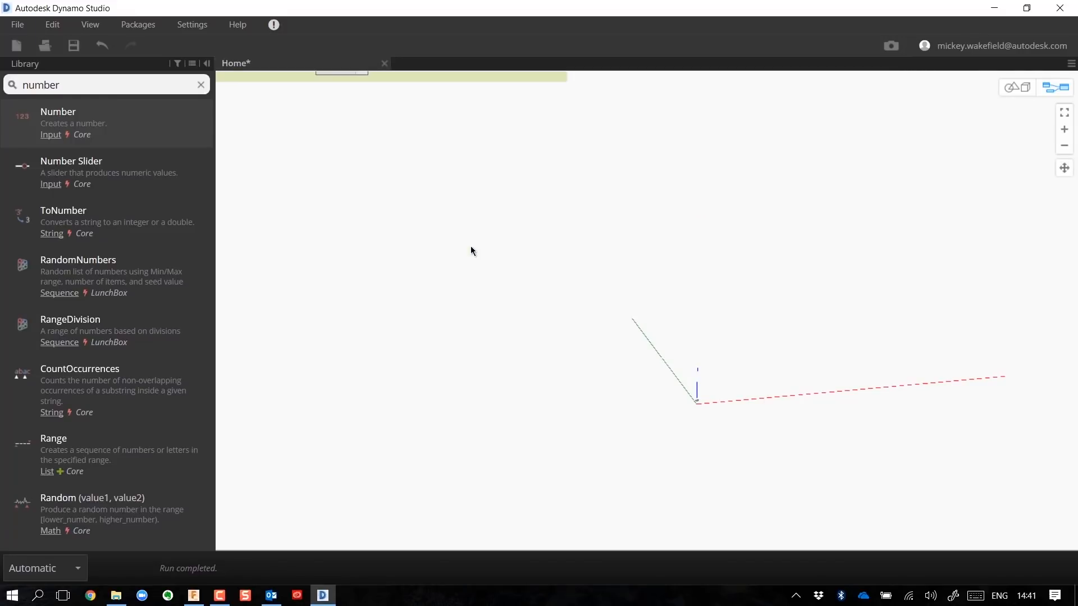
pyautogui.click(1064, 112)
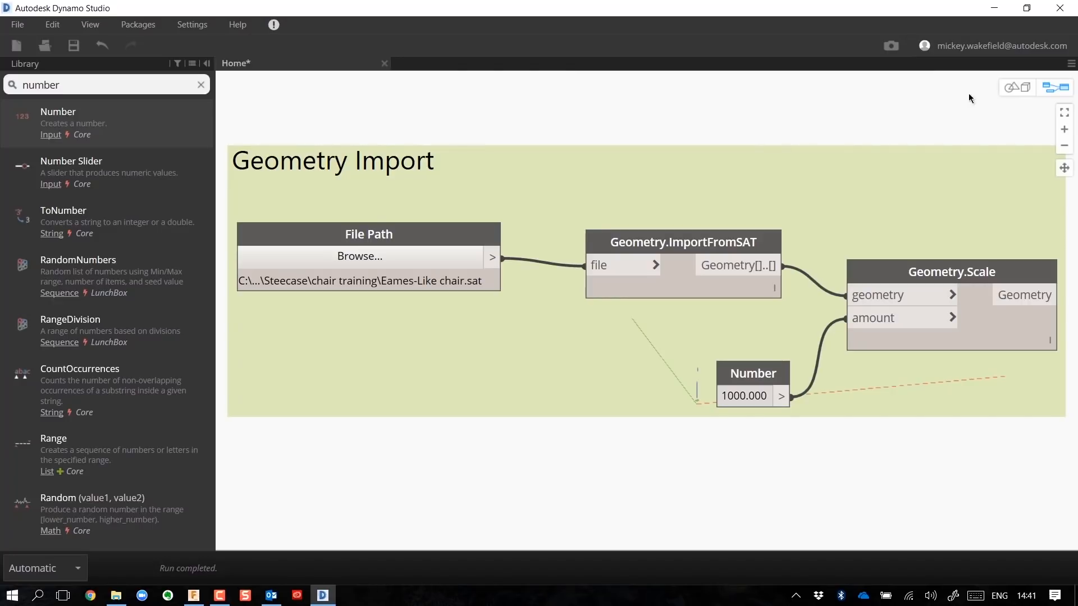
pyautogui.click(1011, 88)
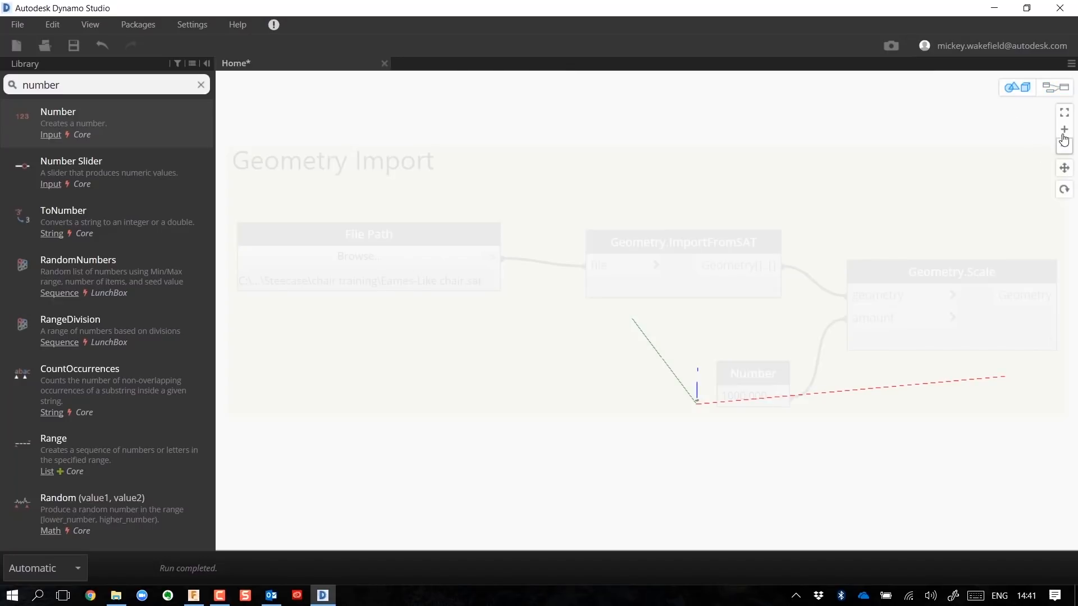
pyautogui.click(1063, 112)
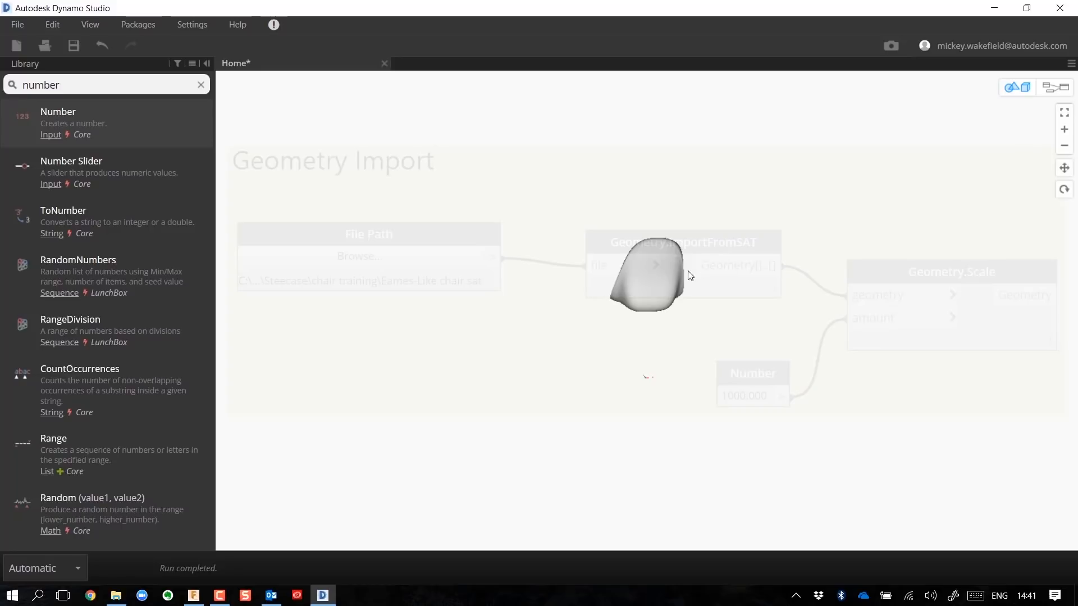
pyautogui.moveTo(690, 275); pyautogui.dragTo(637, 286, button='right')
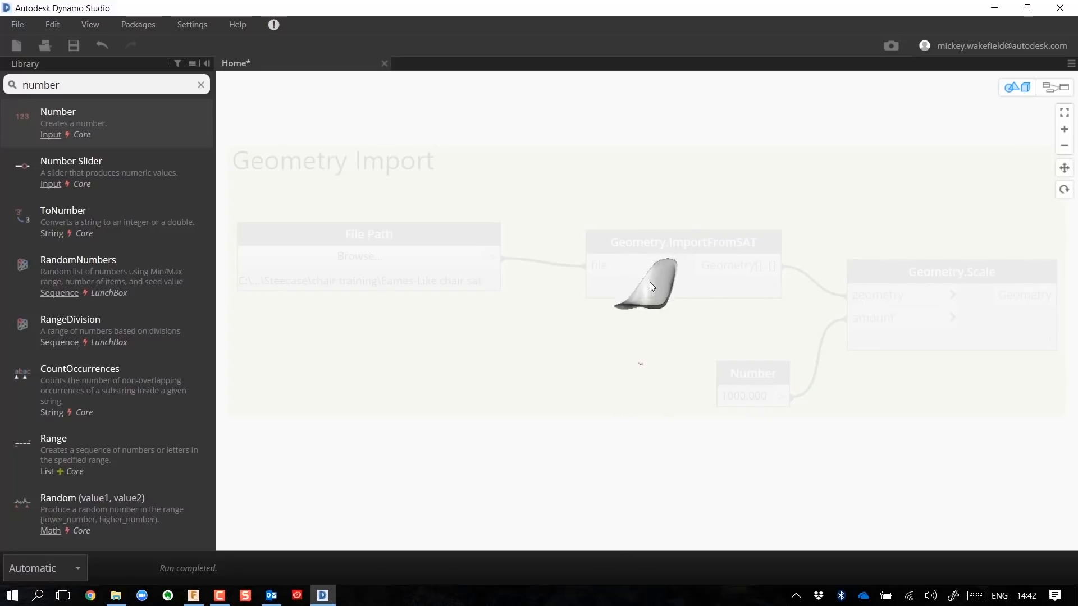
pyautogui.scroll(5, 652, 285)
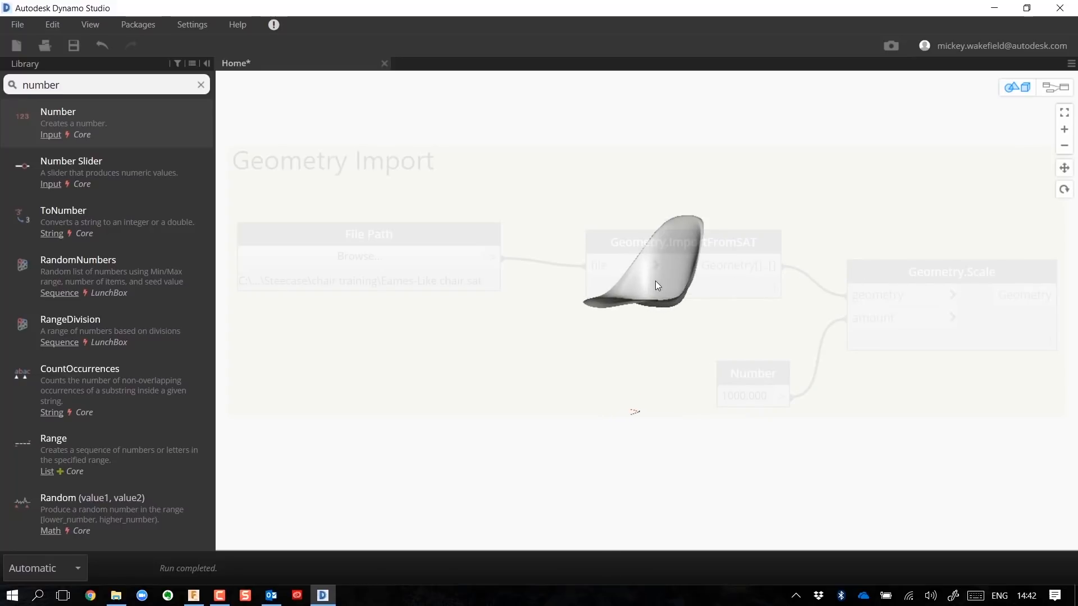
pyautogui.rightClick(949, 151)
pyautogui.click(899, 163)
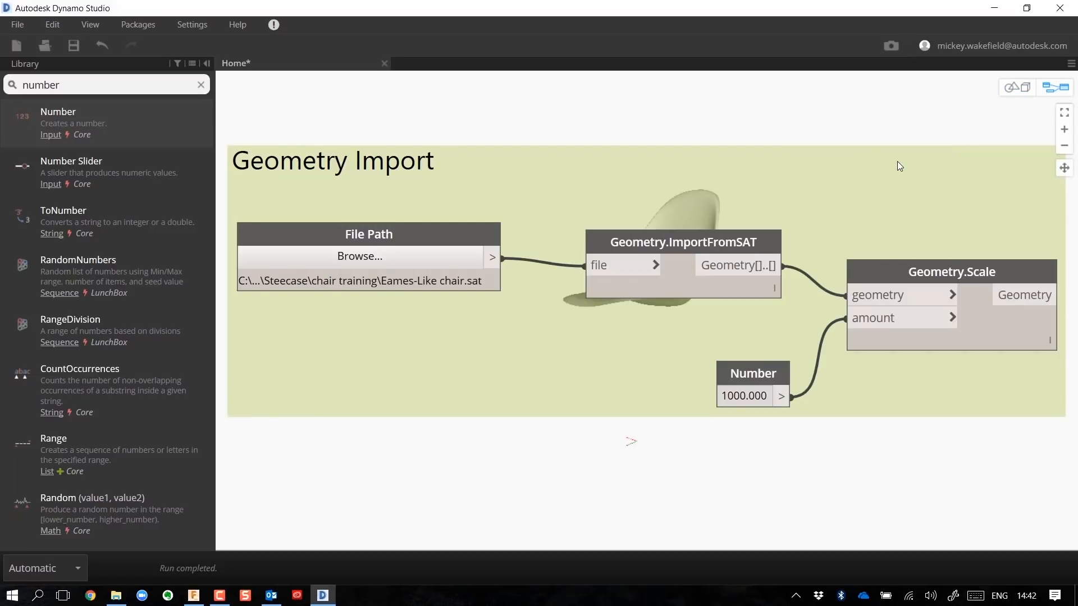
# Step: Move the Geometry Import group up and away from the chair preview so the chair is unobstructed
pyautogui.scroll(-5, 816, 264)
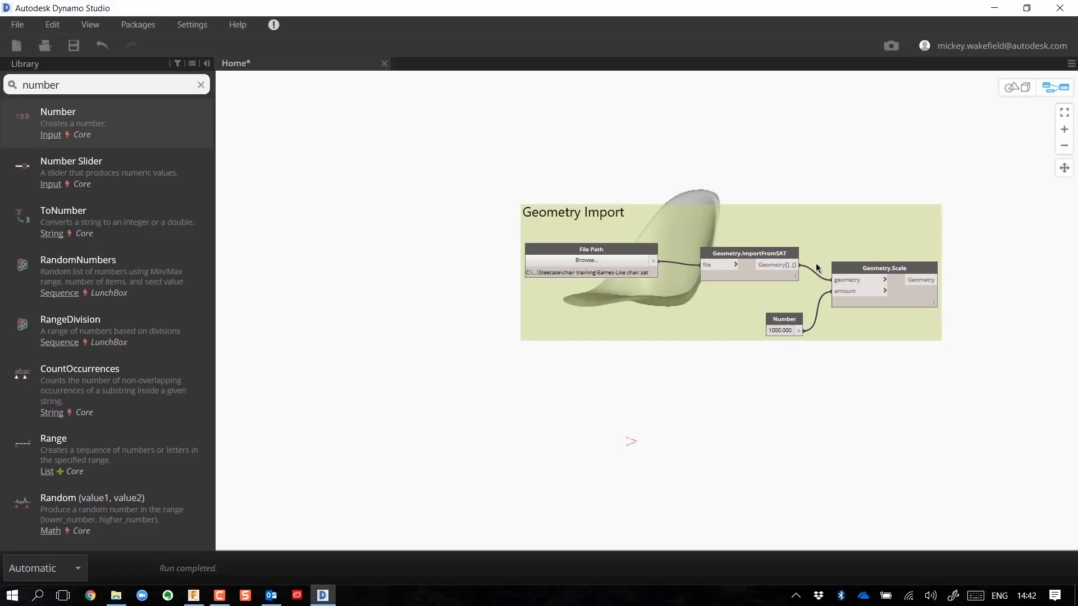
pyautogui.moveTo(743, 227); pyautogui.dragTo(464, 117)
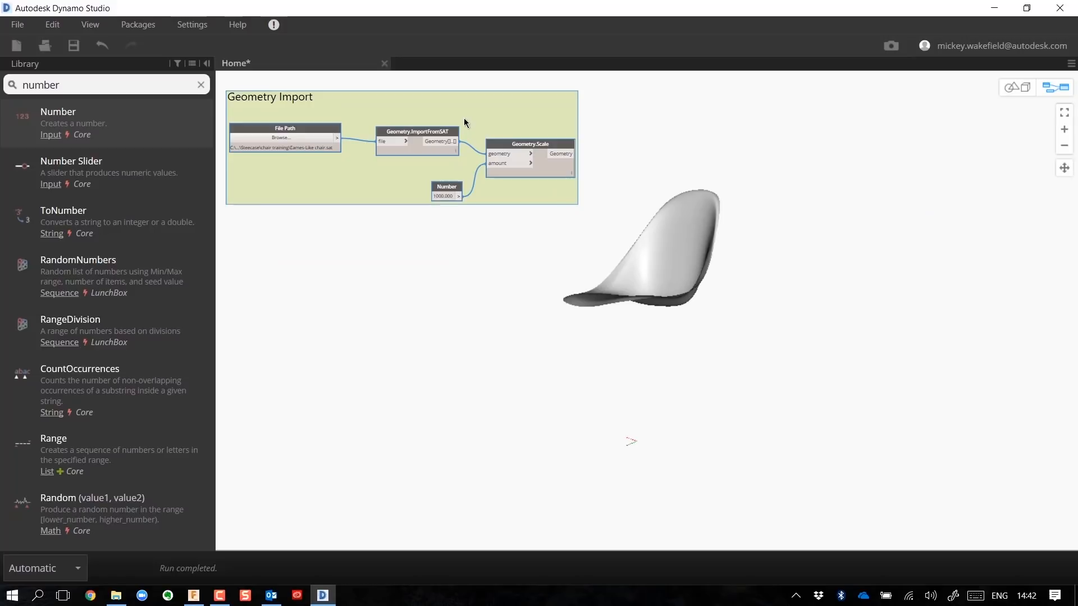
pyautogui.click(444, 295)
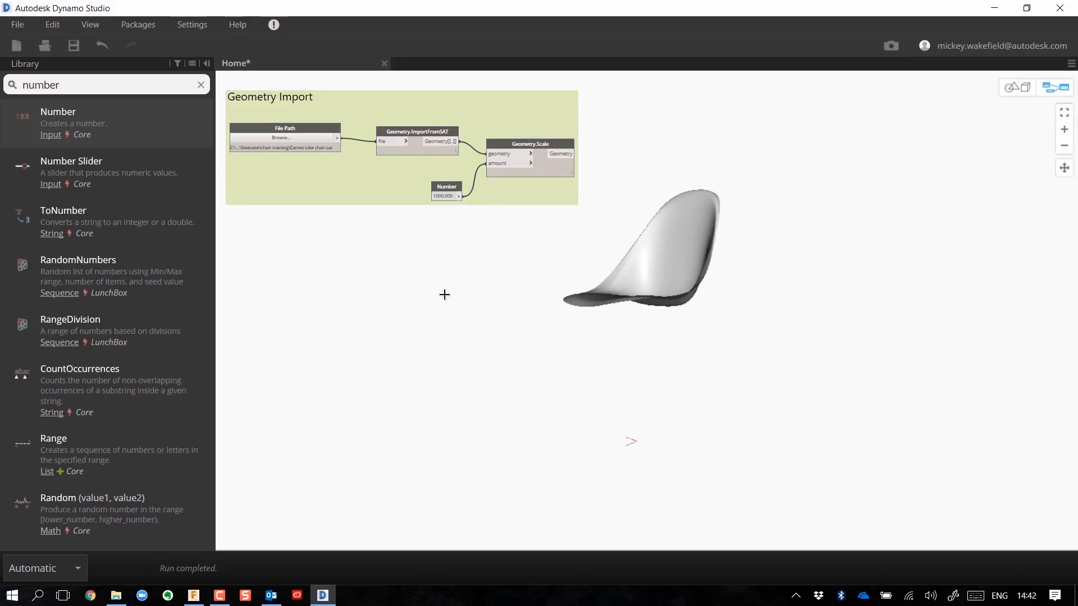
# Step: Add the LunchBox WireGrid node and place it to the right of the Geometry Import group
pyautogui.click(100, 85)
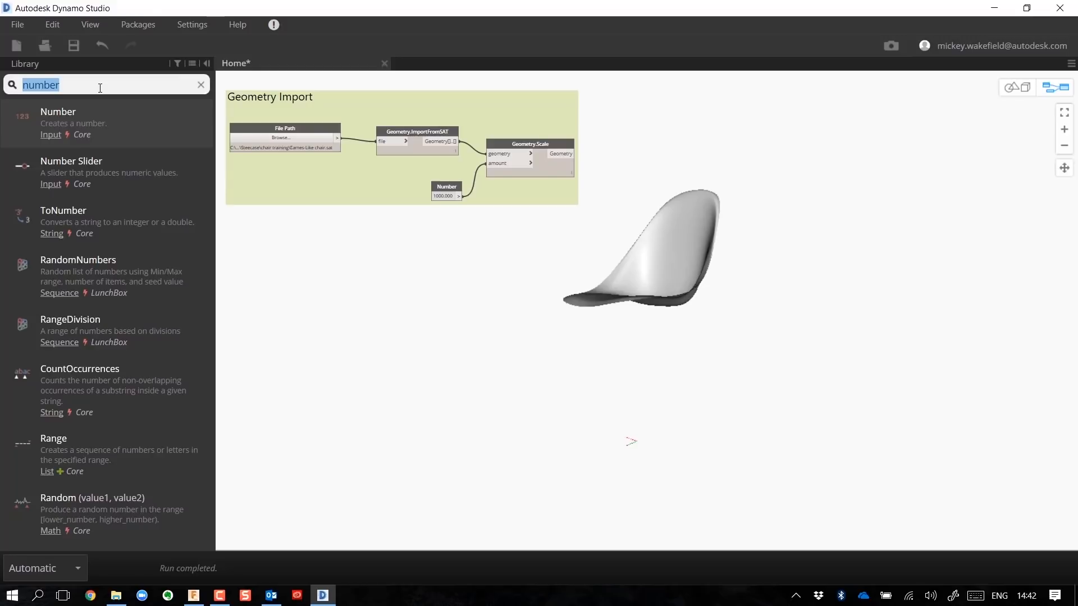
pyautogui.write('grid')
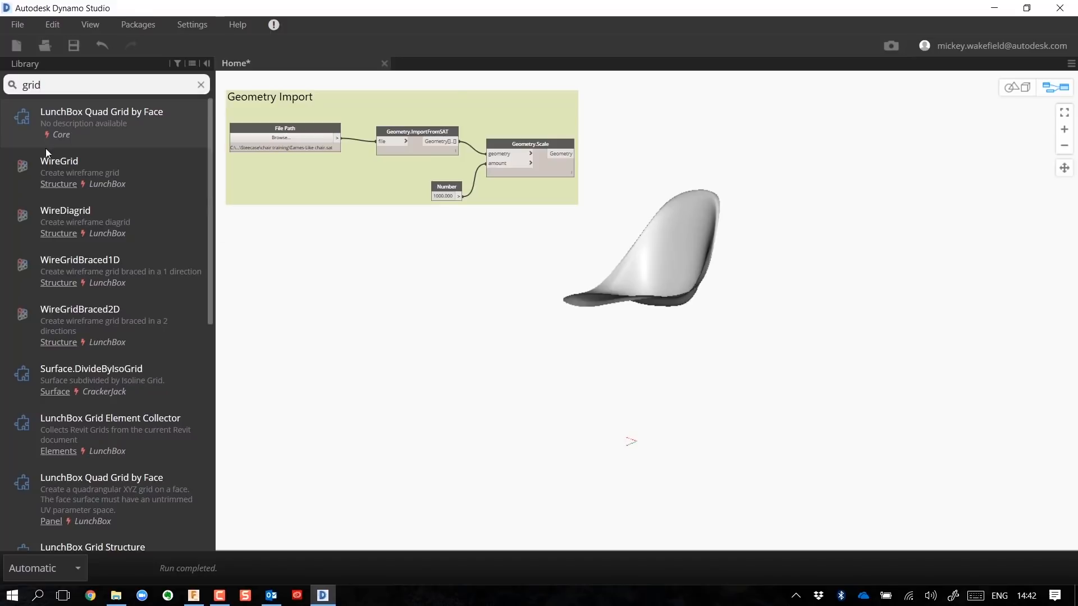
pyautogui.moveTo(64, 174)
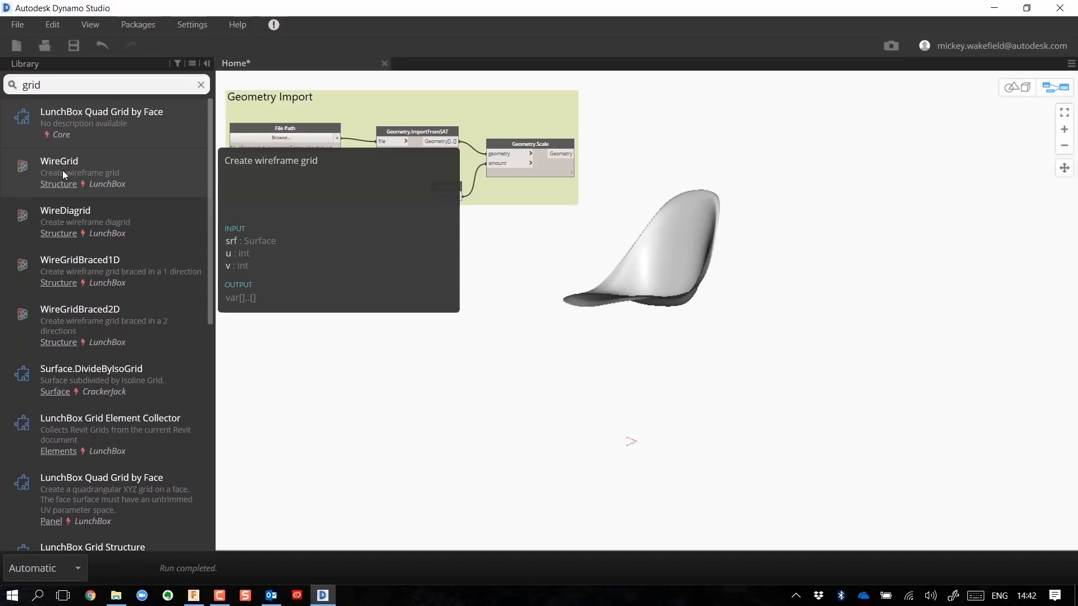
pyautogui.click(63, 170)
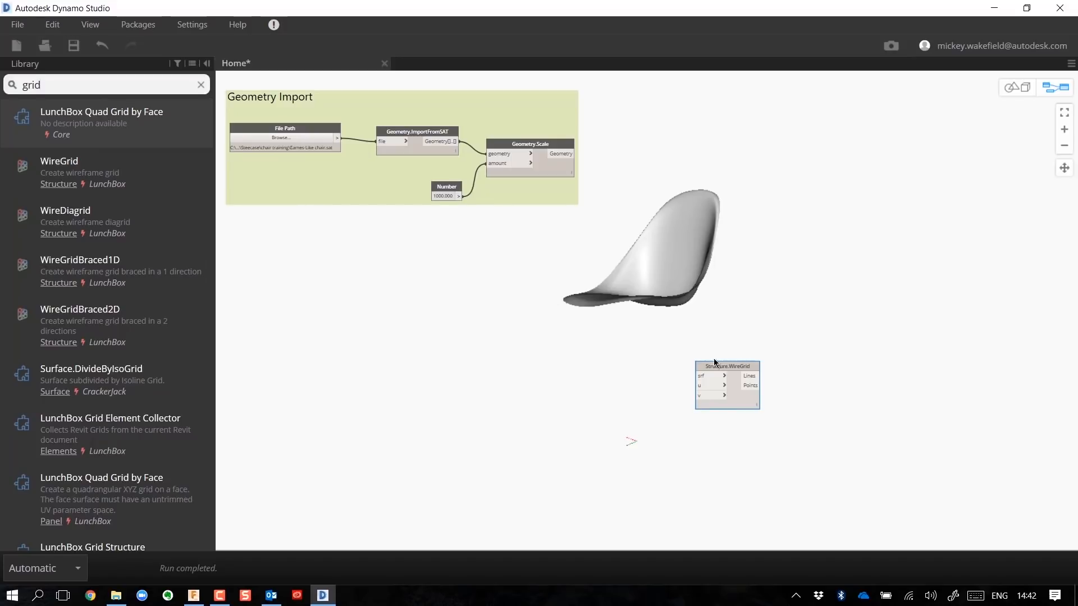
pyautogui.moveTo(724, 370); pyautogui.dragTo(678, 146)
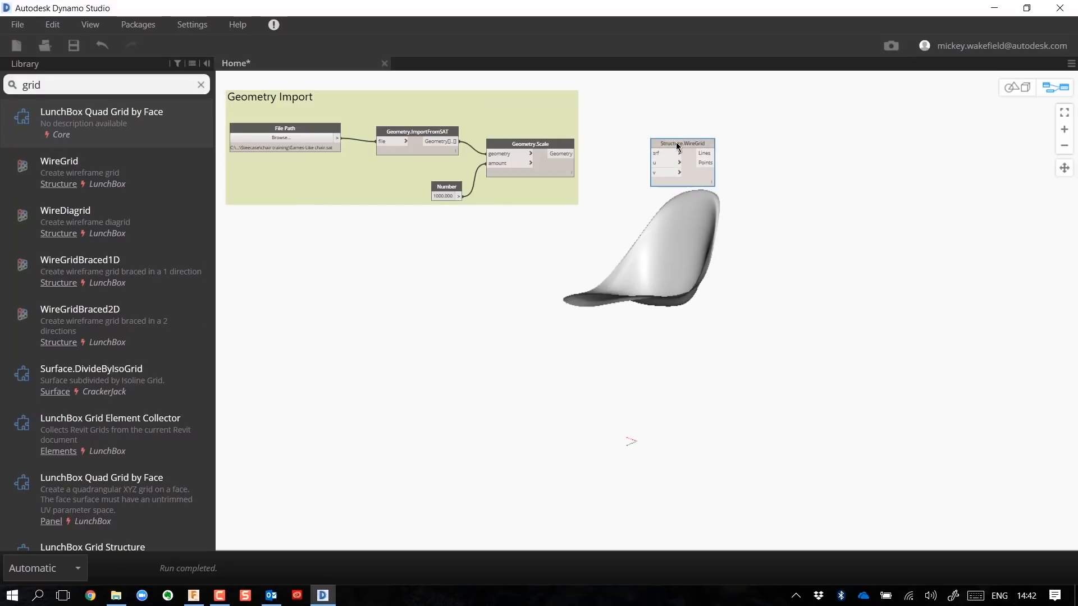
# Step: Pin the output preview of Geometry.Scale and connect its Geometry output to the srf input of the WireGrid node
pyautogui.moveTo(566, 152)
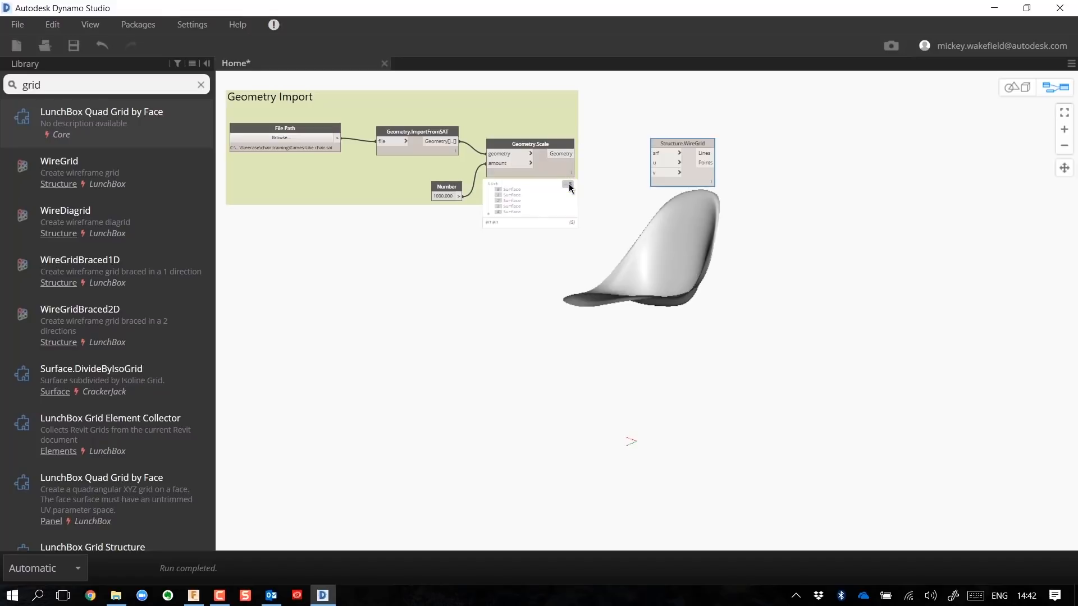
pyautogui.click(568, 184)
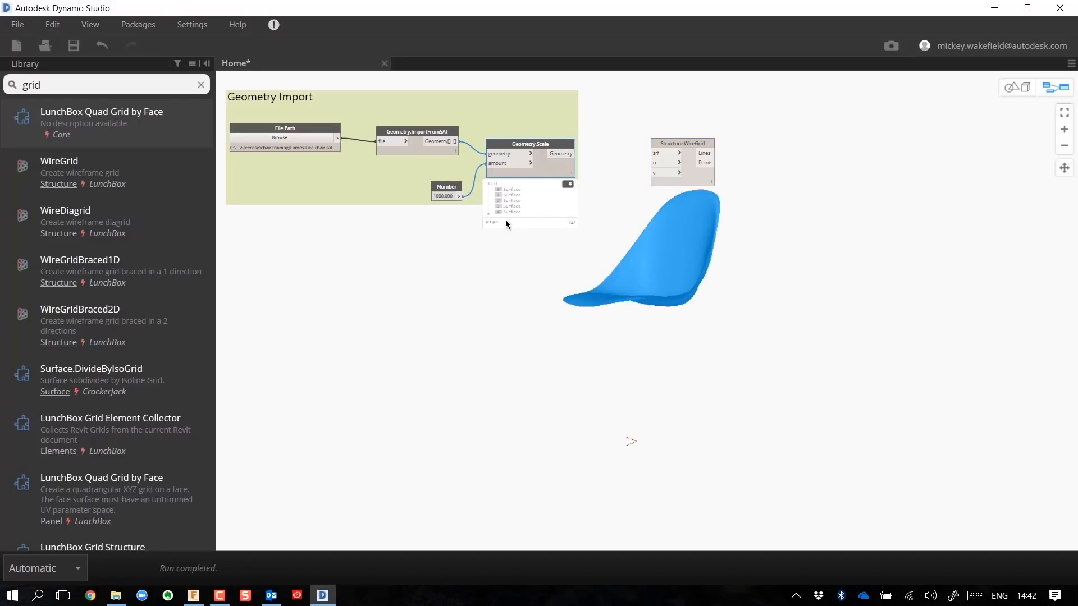
pyautogui.click(572, 153)
pyautogui.click(659, 153)
# Step: Add an Integer Slider between Geometry.Scale and WireGrid, shifting the WireGrid node further right to make room
pyautogui.rightClick(465, 331)
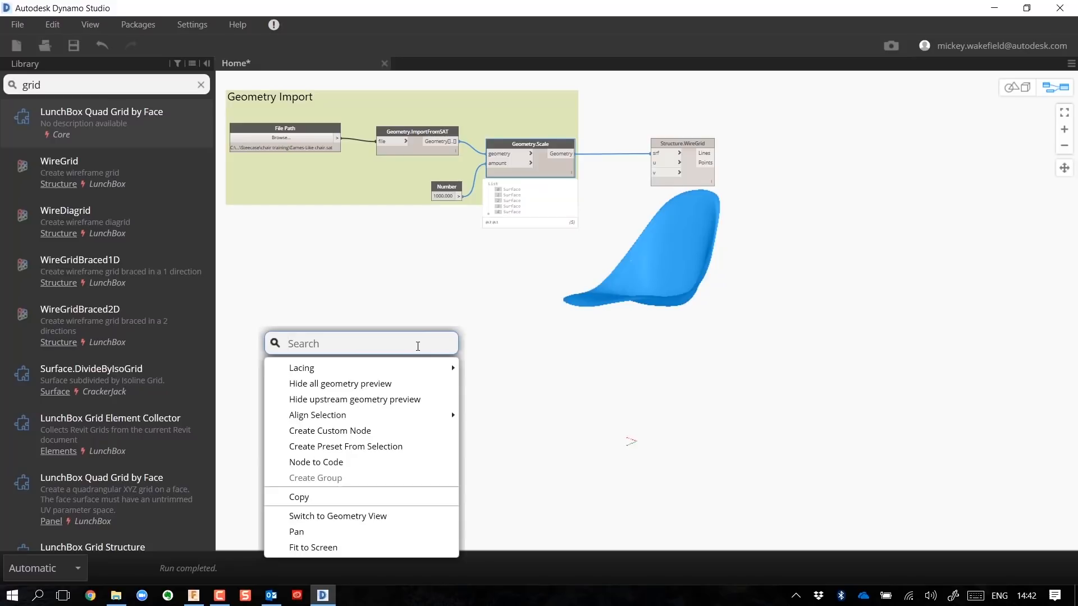
pyautogui.write('integer')
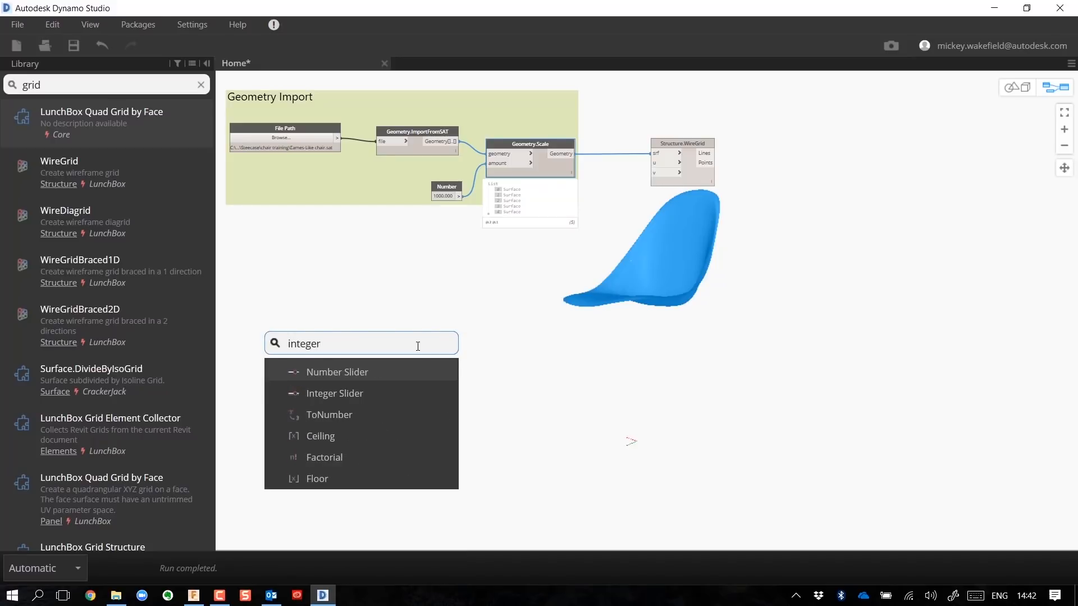
pyautogui.click(361, 393)
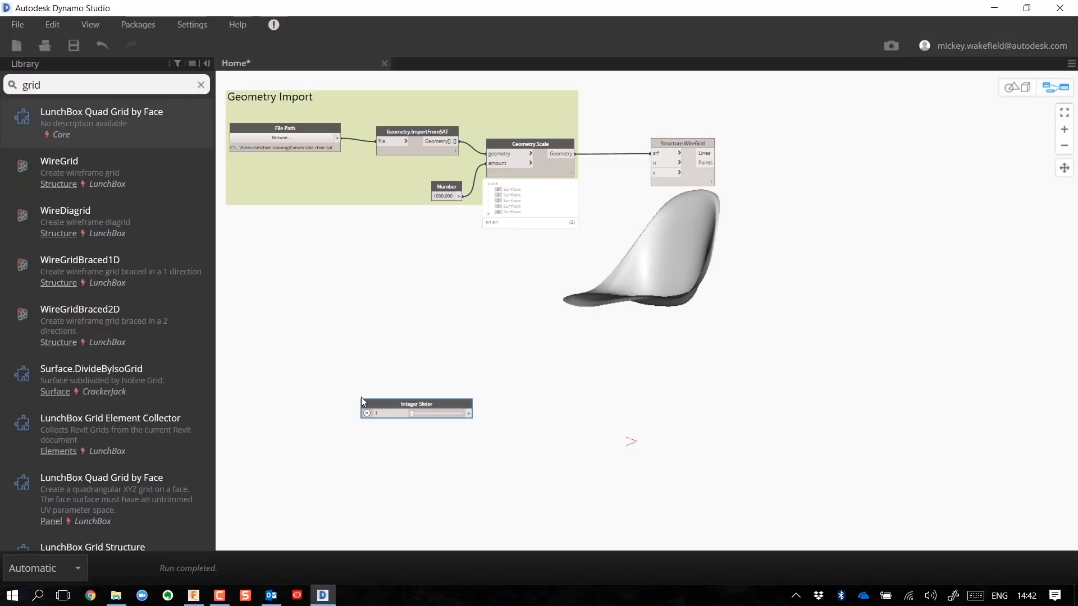
pyautogui.moveTo(406, 402); pyautogui.dragTo(666, 221)
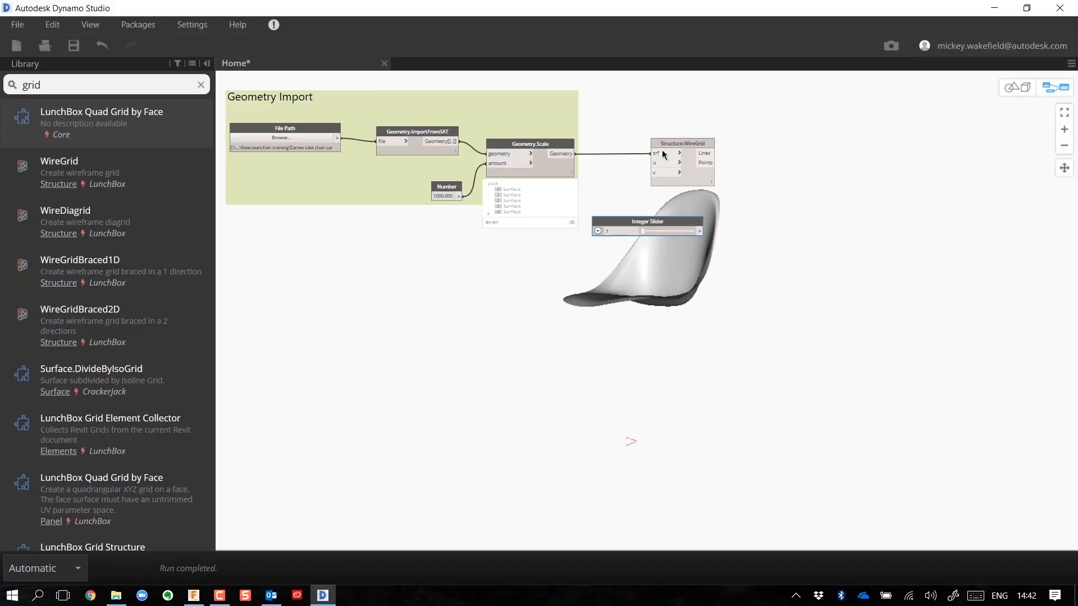
pyautogui.moveTo(675, 145); pyautogui.dragTo(773, 110)
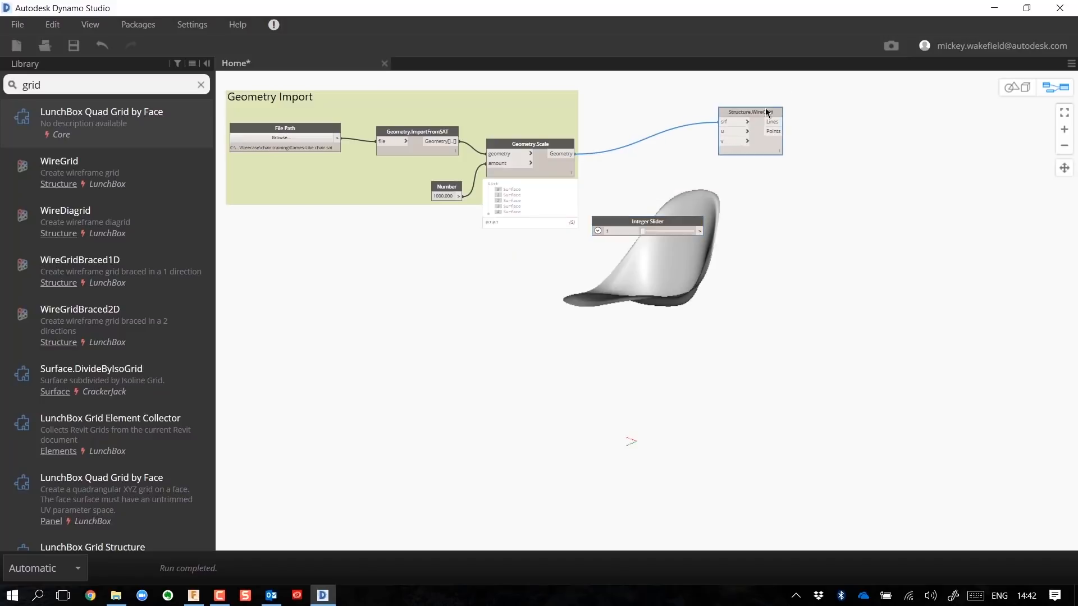
pyautogui.click(673, 219)
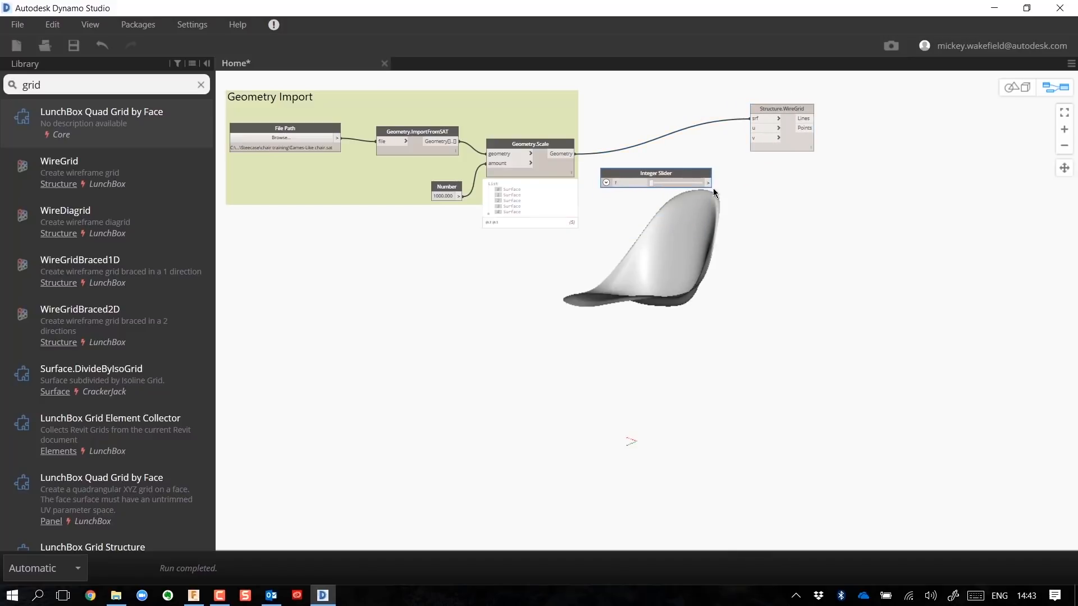
# Step: Connect the Integer Slider output to both the u and v inputs of the WireGrid node
pyautogui.click(708, 183)
pyautogui.click(755, 128)
pyautogui.click(709, 183)
pyautogui.click(752, 138)
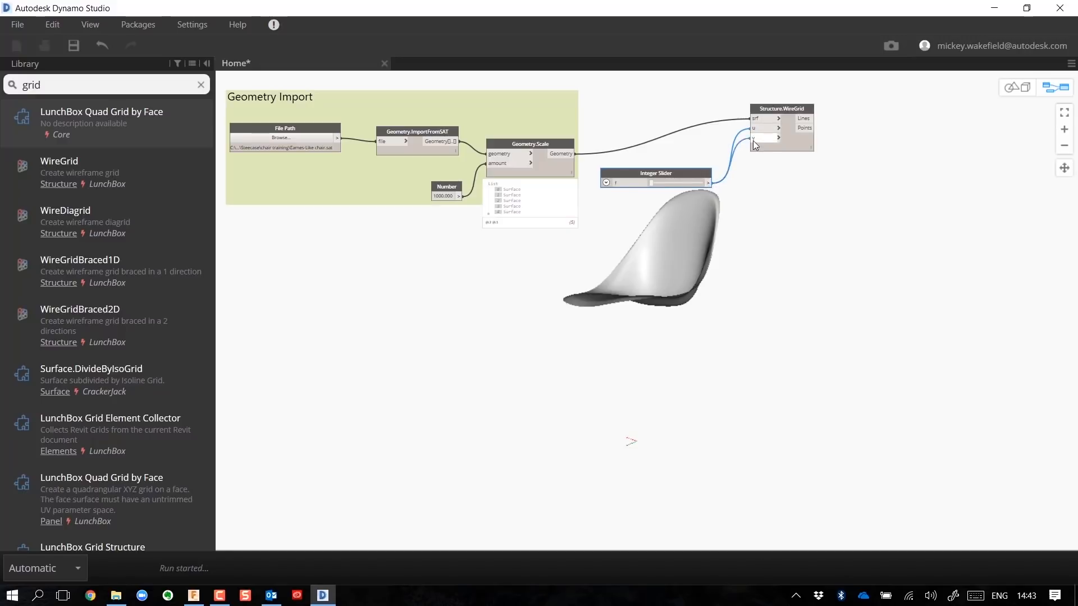
# Step: Set the Integer Slider's range to a minimum of 2 and a maximum of 25, then collapse its settings
pyautogui.click(605, 182)
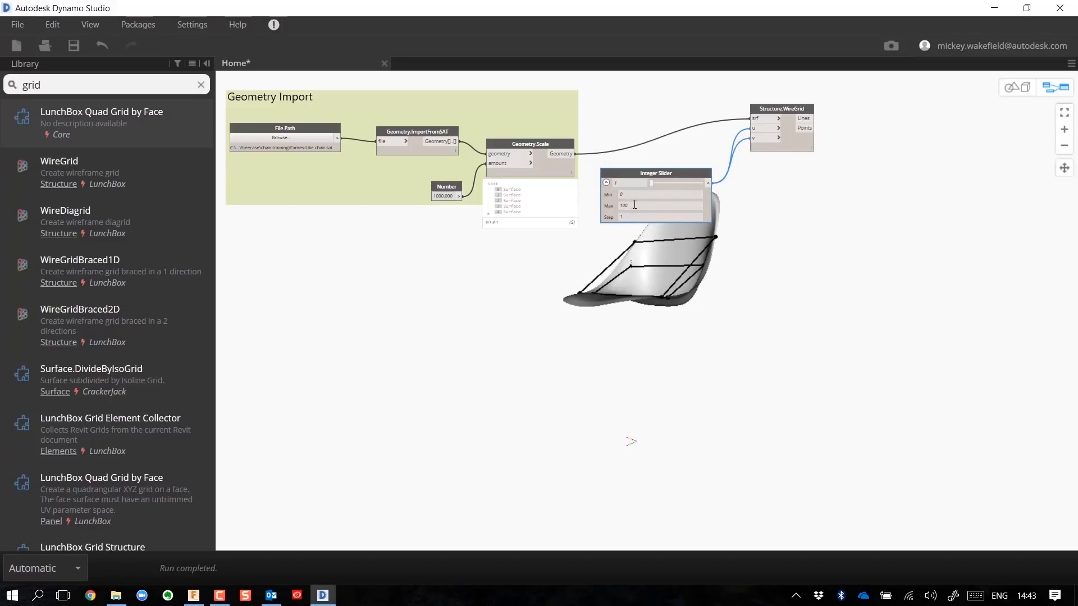
pyautogui.doubleClick(634, 205)
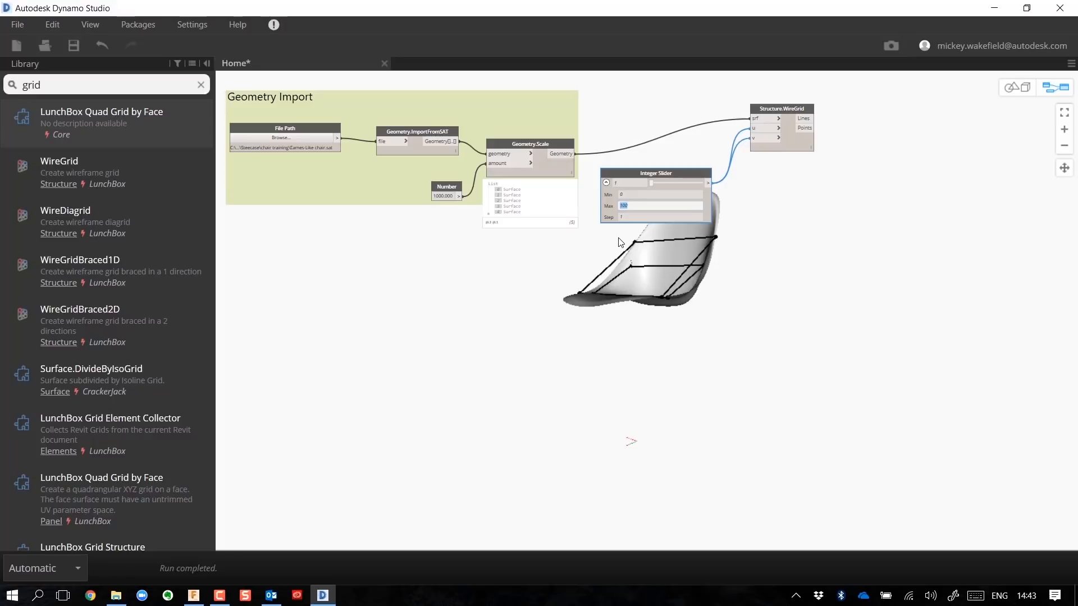
pyautogui.write('25')
pyautogui.doubleClick(630, 194)
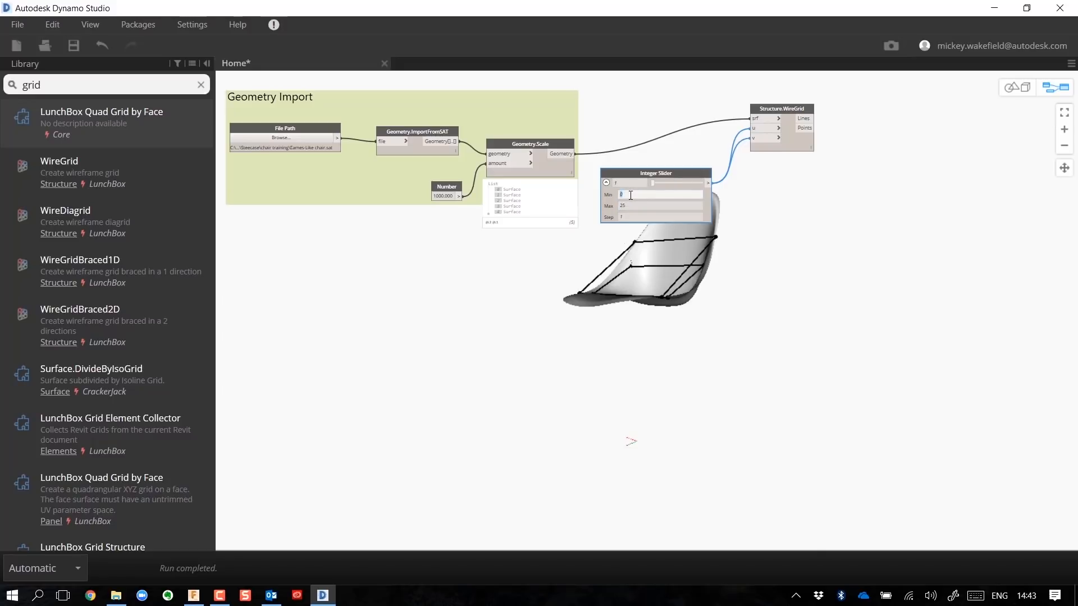
pyautogui.write('2')
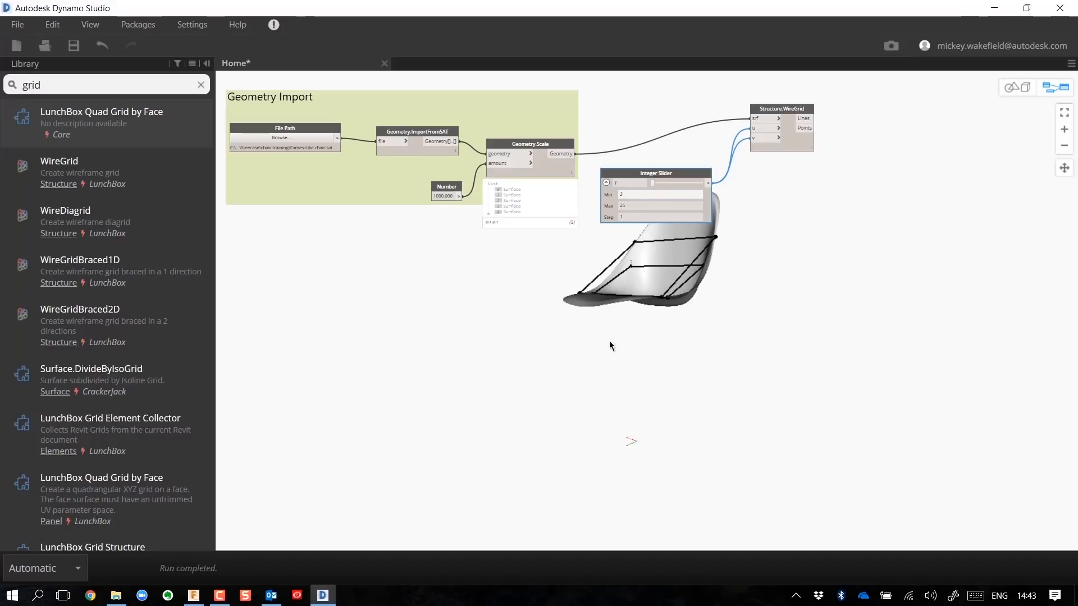
pyautogui.click(742, 227)
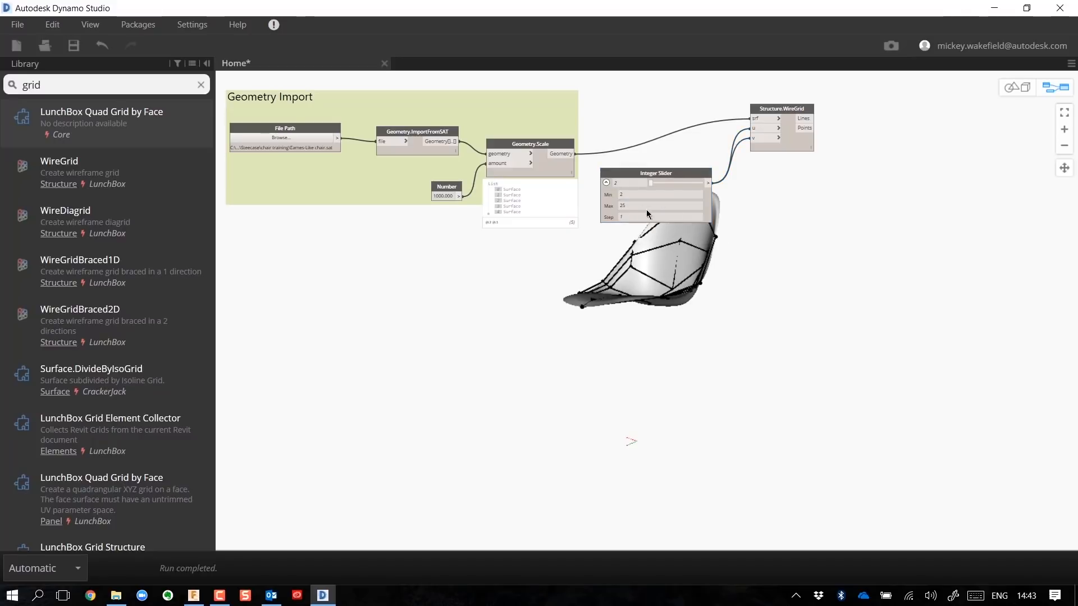
pyautogui.click(606, 182)
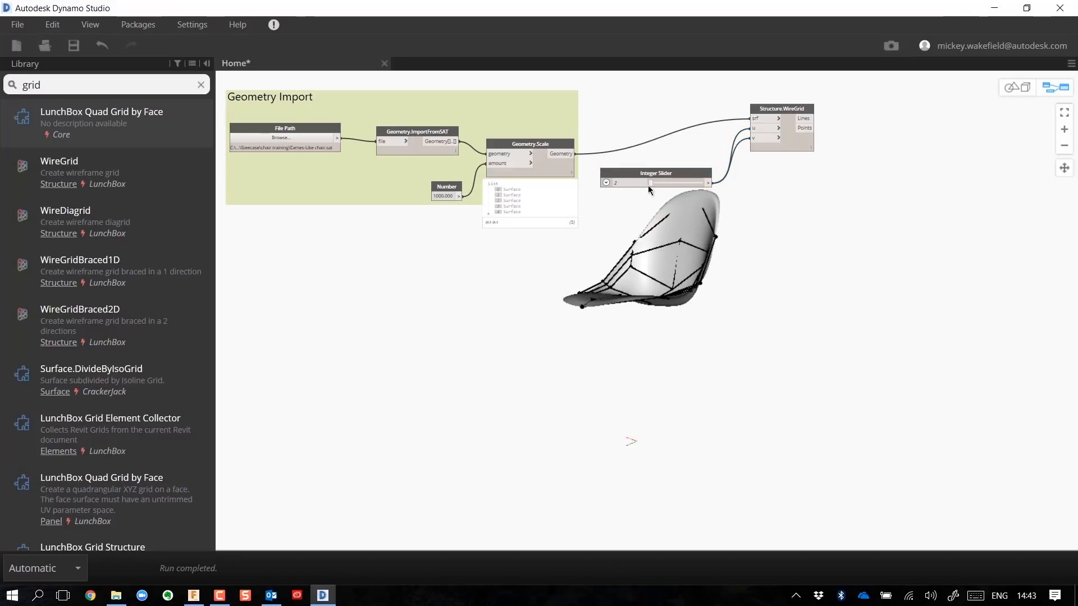
# Step: Examine how the wire grid lines and points lie on the chair surfaces in the geometry view
pyautogui.rightClick(893, 188)
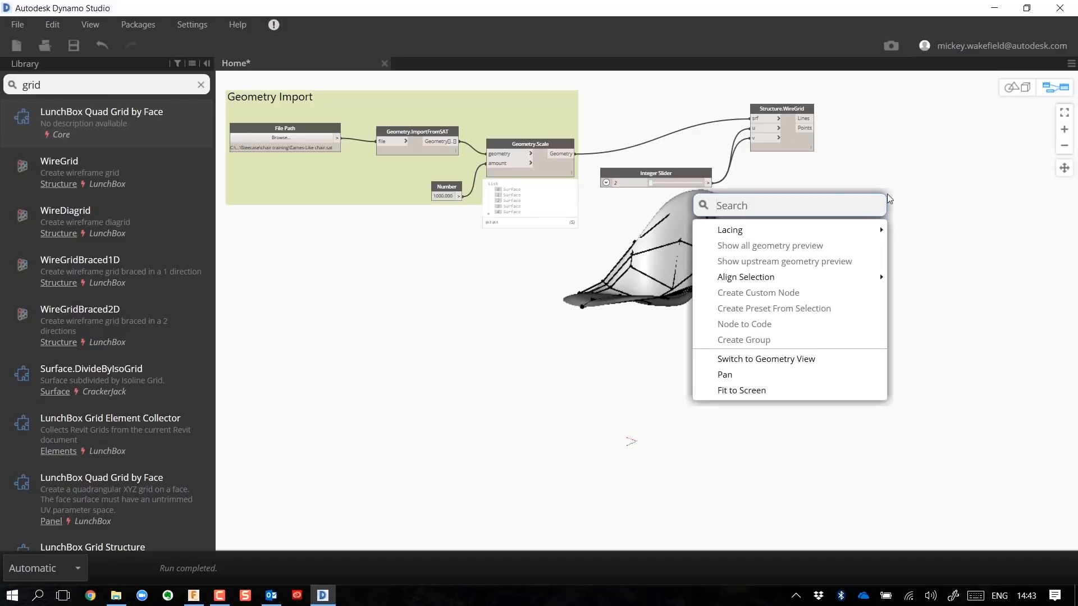
pyautogui.click(782, 360)
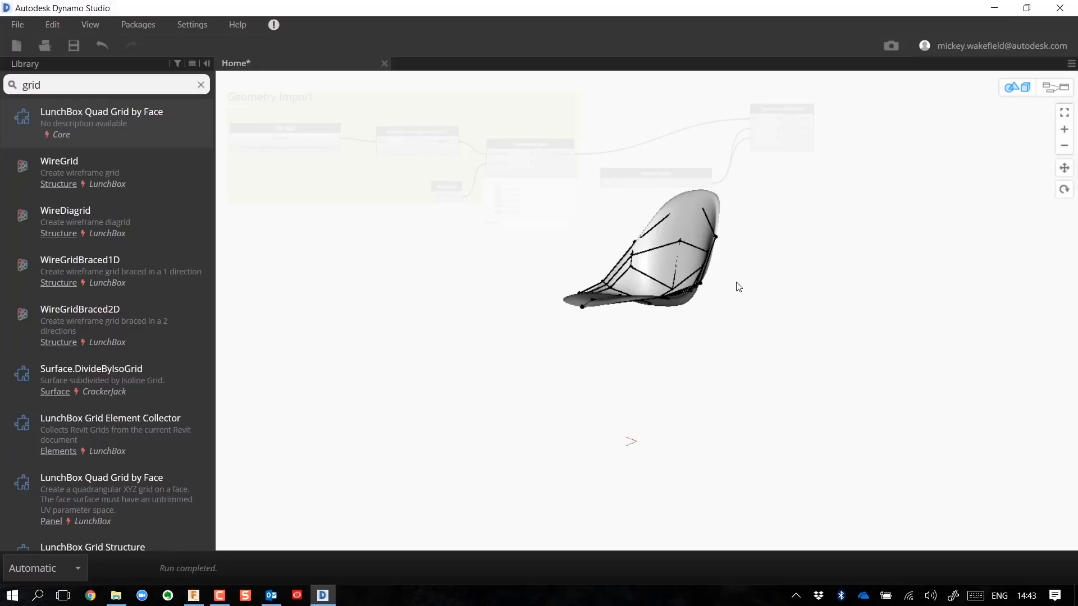
pyautogui.moveTo(736, 286)
pyautogui.mouseDown(button='right')
pyautogui.moveTo(707, 312)
pyautogui.moveTo(760, 341)
pyautogui.moveTo(719, 345)
pyautogui.moveTo(724, 313)
pyautogui.mouseUp(button='right')
pyautogui.scroll(5, 820, 157)
pyautogui.scroll(-3, 834, 129)
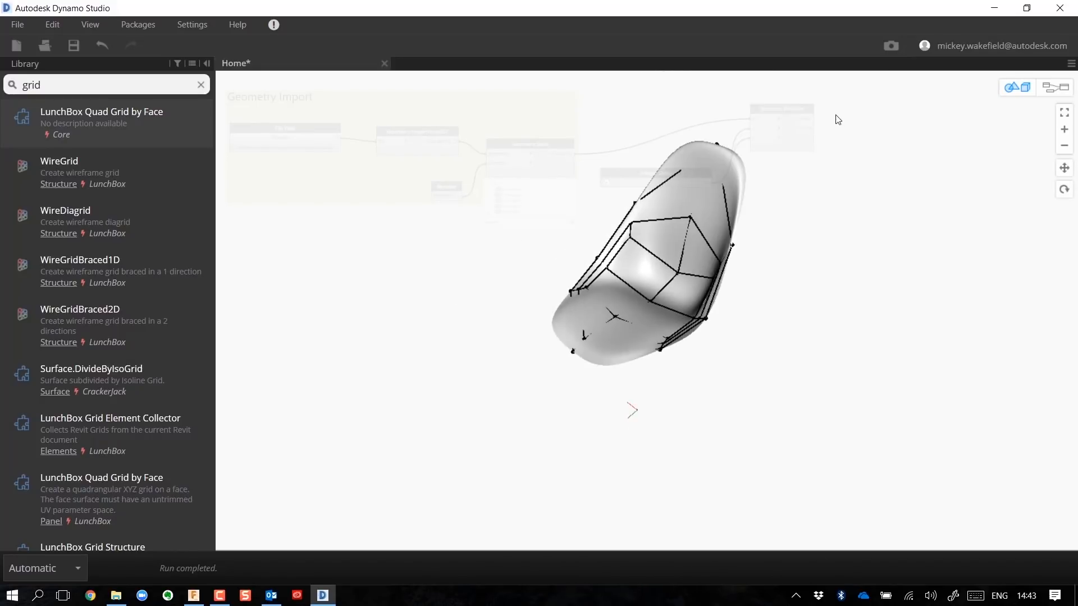
pyautogui.scroll(2, 818, 113)
pyautogui.moveTo(804, 138)
pyautogui.mouseDown(button='right')
pyautogui.moveTo(792, 166)
pyautogui.moveTo(796, 143)
pyautogui.mouseUp(button='right')
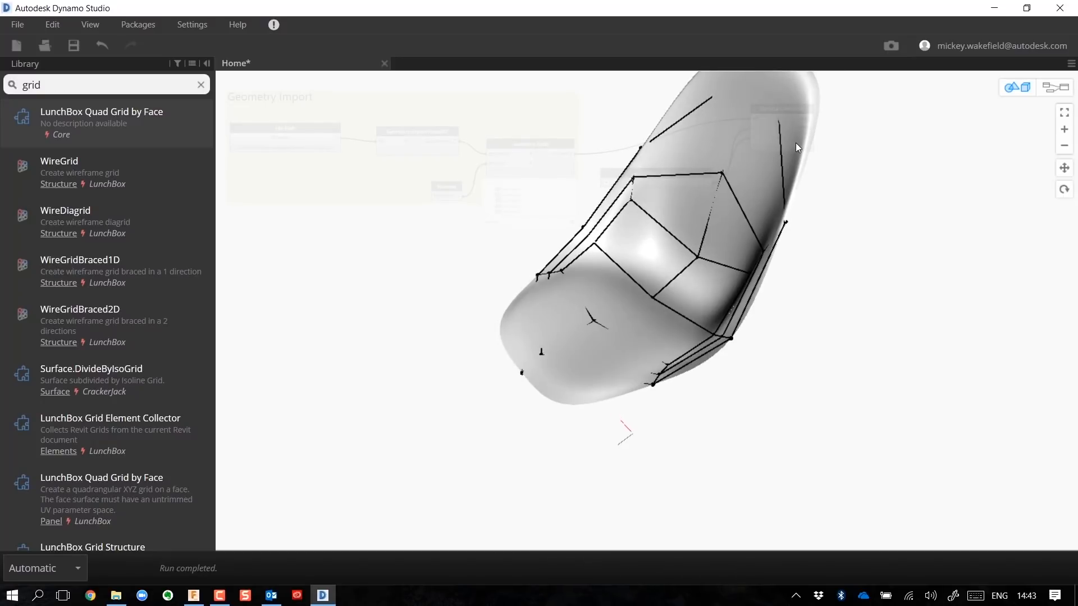
pyautogui.scroll(2, 800, 189)
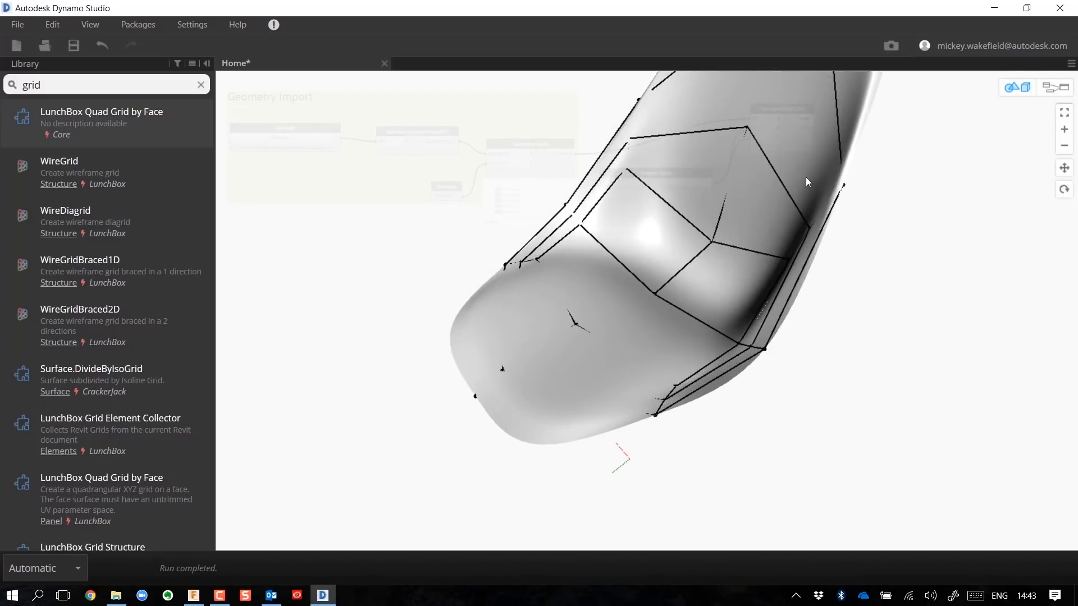
# Step: Reposition the whole chair below the nodes, return to the graph view, and raise the Integer Slider to 8 for a denser grid
pyautogui.scroll(-4, 806, 177)
pyautogui.moveTo(798, 171)
pyautogui.mouseDown(button='right')
pyautogui.moveTo(788, 193)
pyautogui.moveTo(845, 171)
pyautogui.mouseUp(button='right')
pyautogui.click(1064, 168)
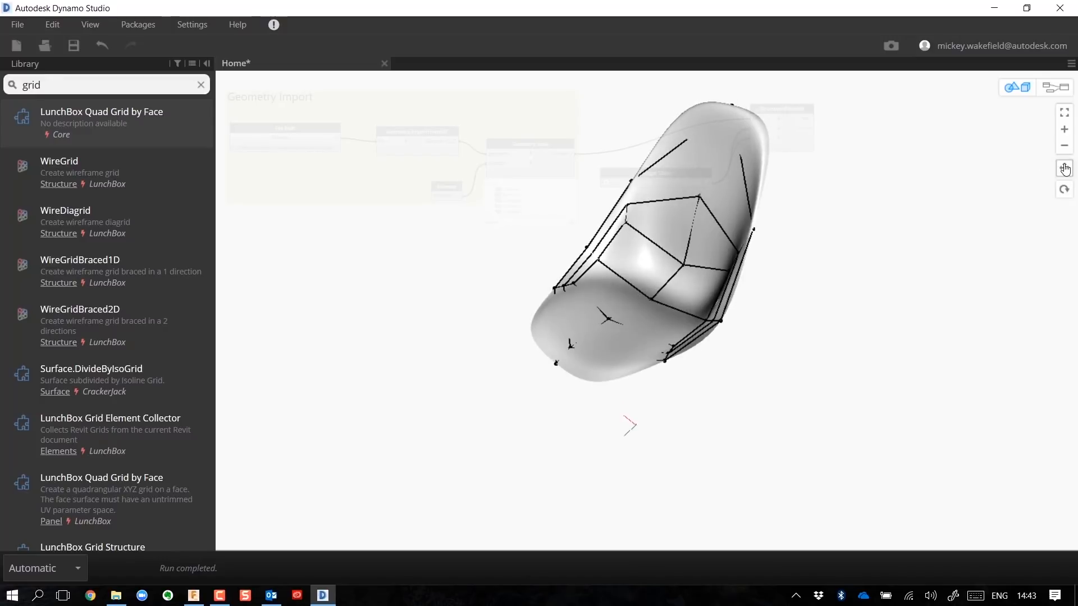
pyautogui.moveTo(883, 197); pyautogui.dragTo(857, 294)
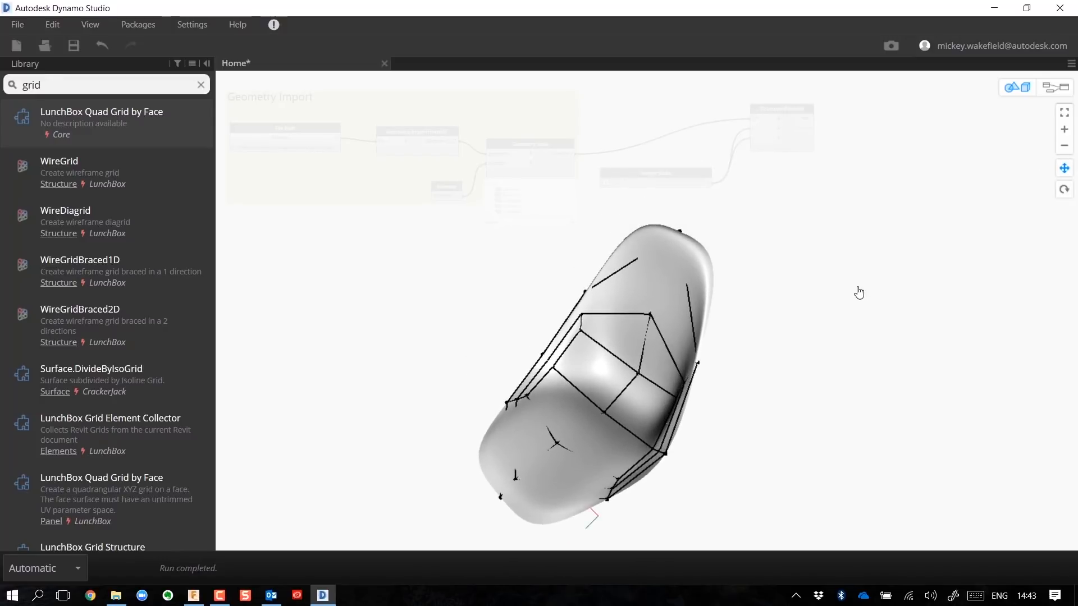
pyautogui.rightClick(706, 157)
pyautogui.click(660, 167)
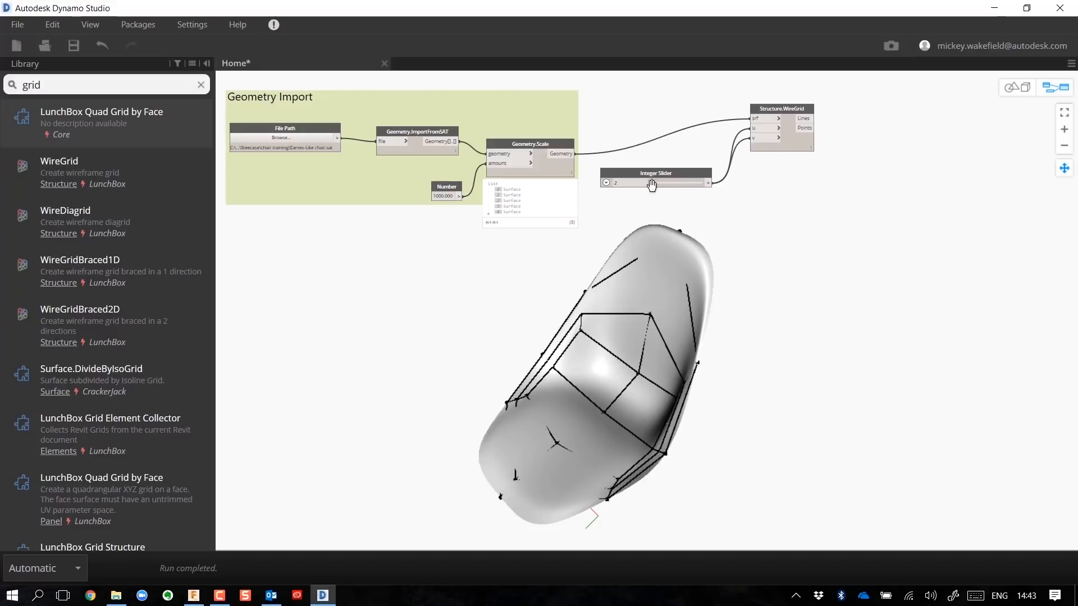
pyautogui.moveTo(649, 186); pyautogui.dragTo(661, 183)
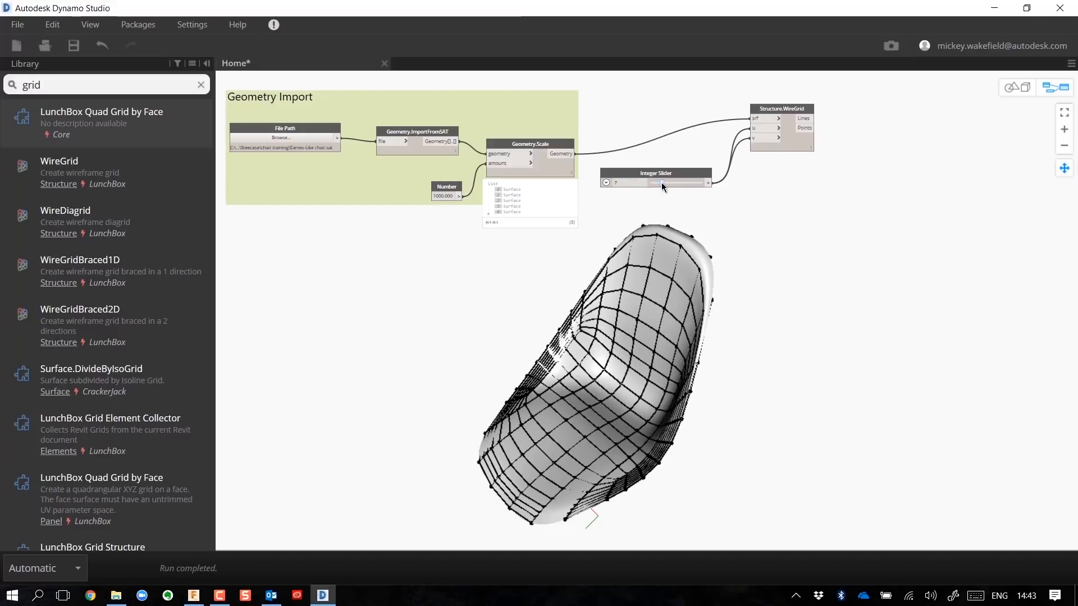
pyautogui.moveTo(661, 183); pyautogui.dragTo(663, 183)
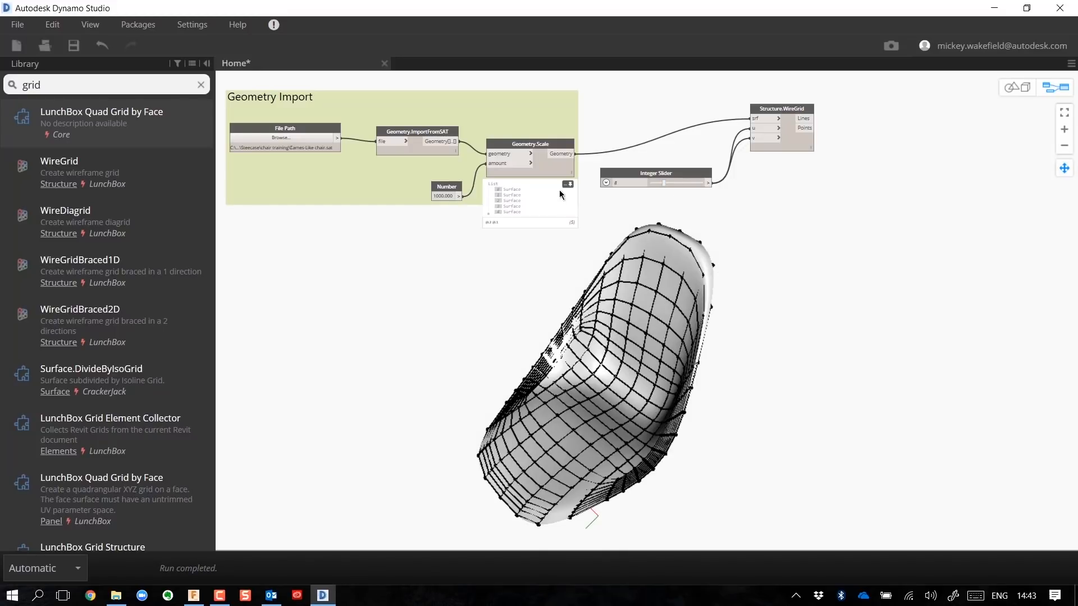
# Step: Unpin the output list of the Geometry.Scale node and hide its geometry preview so only the wire grid is displayed
pyautogui.click(565, 184)
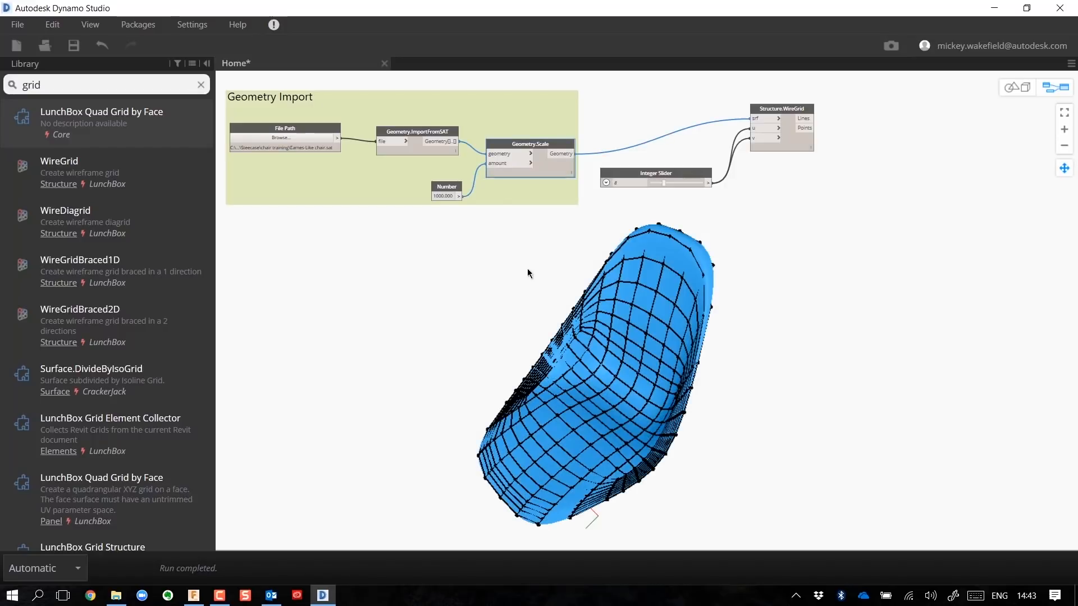
pyautogui.rightClick(552, 178)
pyautogui.click(449, 279)
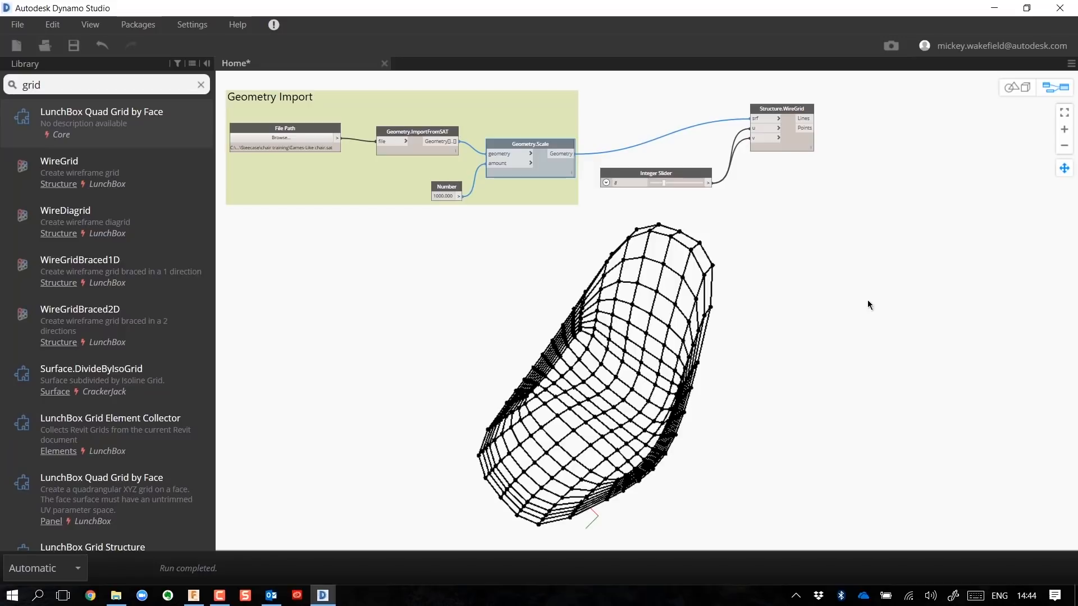
# Step: Add a Curve Pipe node beside the WireGrid node and connect the Lines output to its Curve input
pyautogui.click(12, 85)
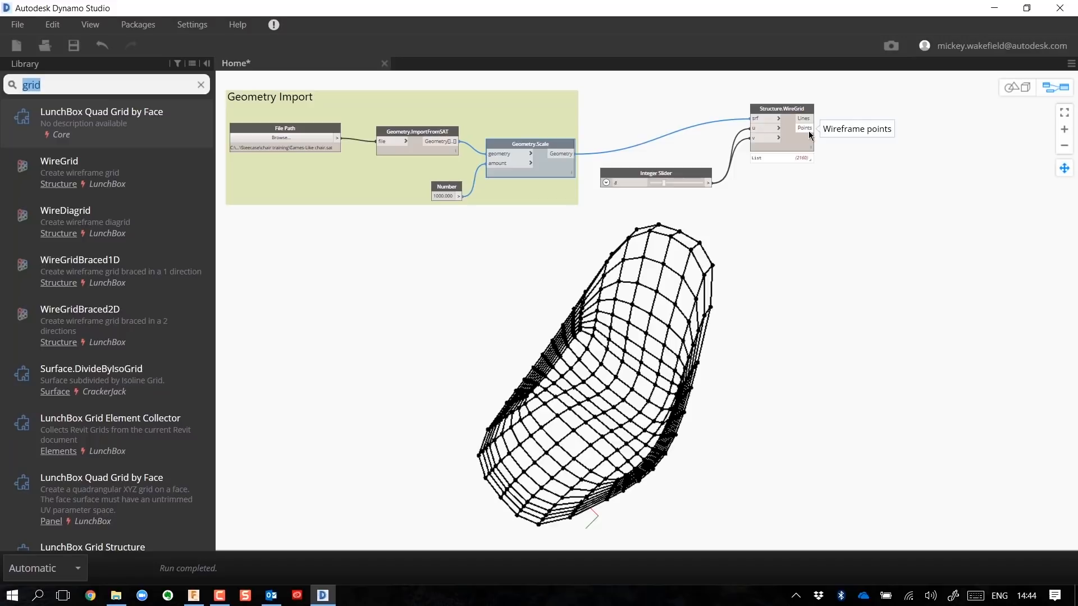
pyautogui.write('pipe')
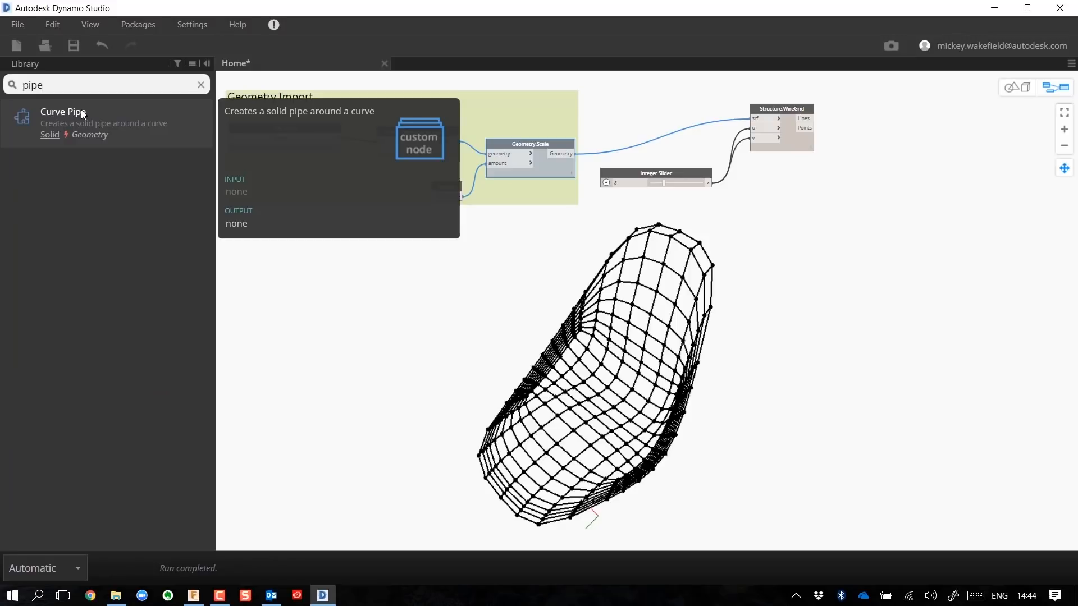
pyautogui.click(82, 112)
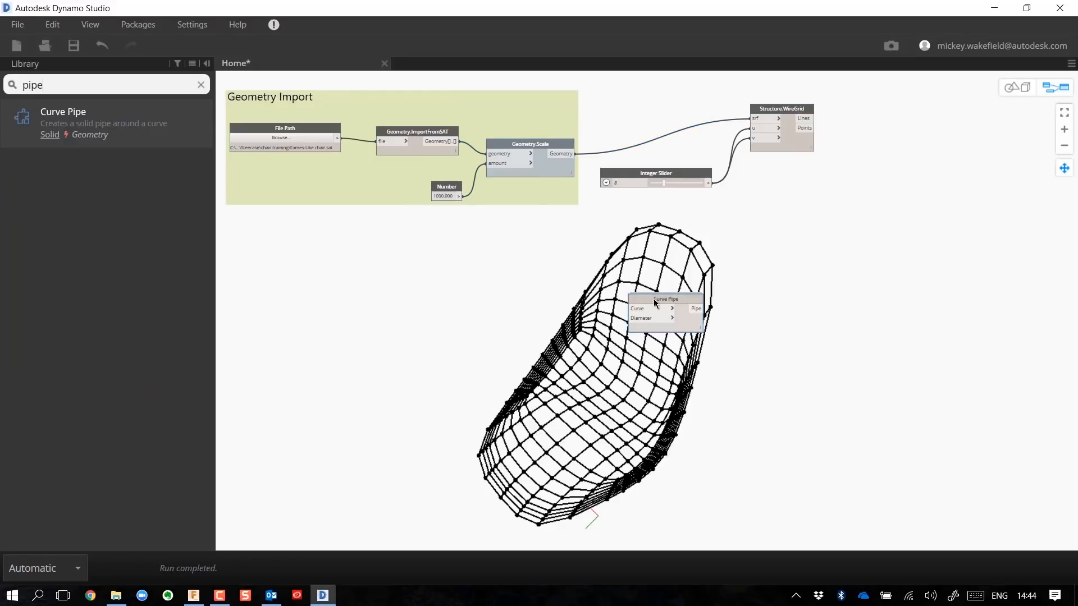
pyautogui.moveTo(654, 298); pyautogui.dragTo(901, 140)
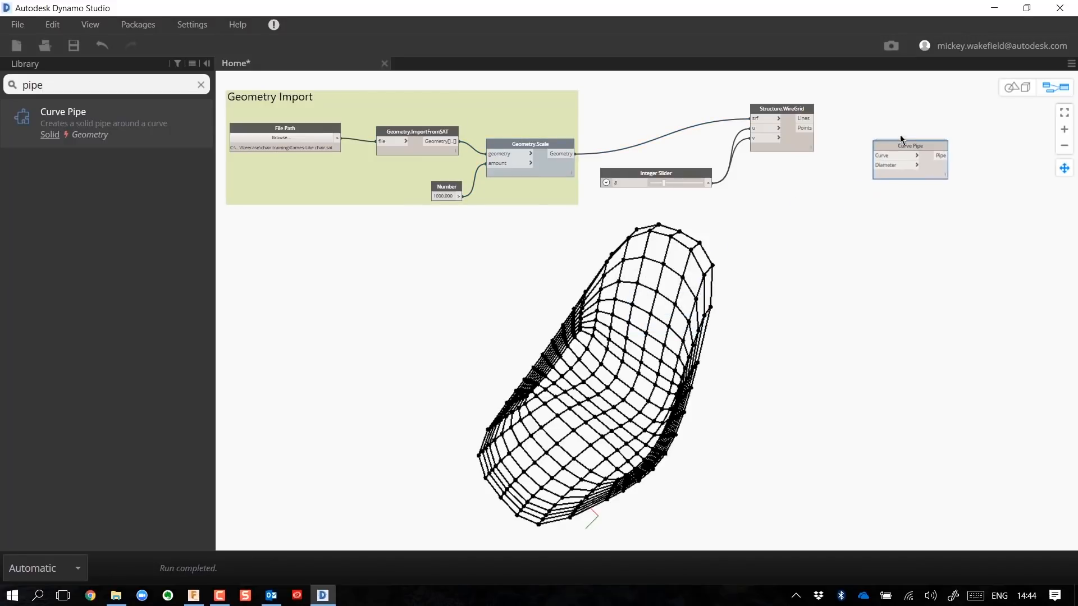
pyautogui.click(815, 118)
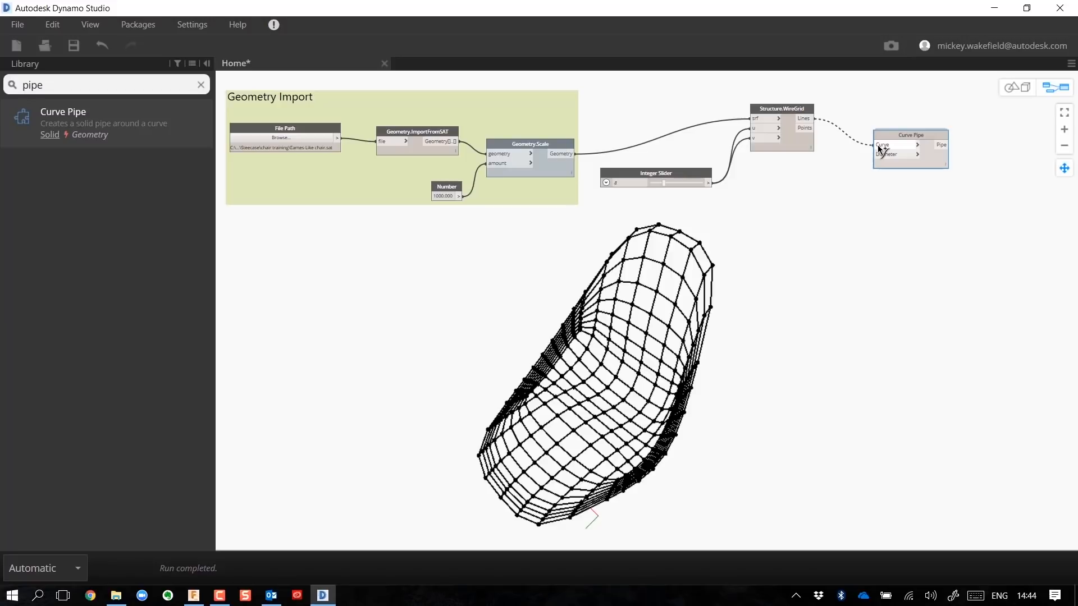
pyautogui.click(878, 145)
# Step: Add a Number Slider below the WireGrid node and connect it to the Diameter input of Curve Pipe
pyautogui.rightClick(753, 275)
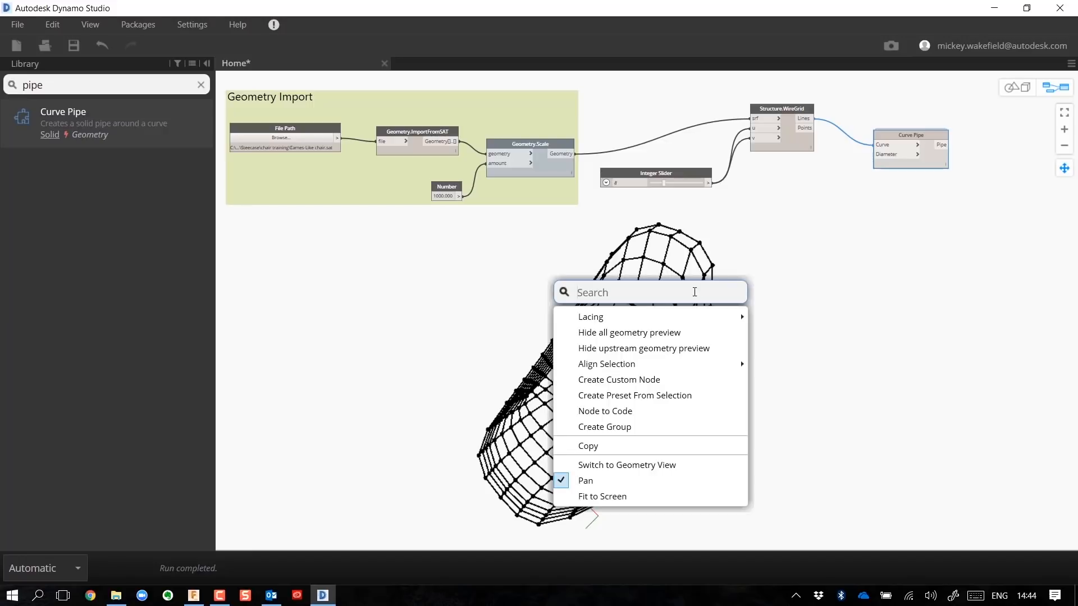
pyautogui.write('number')
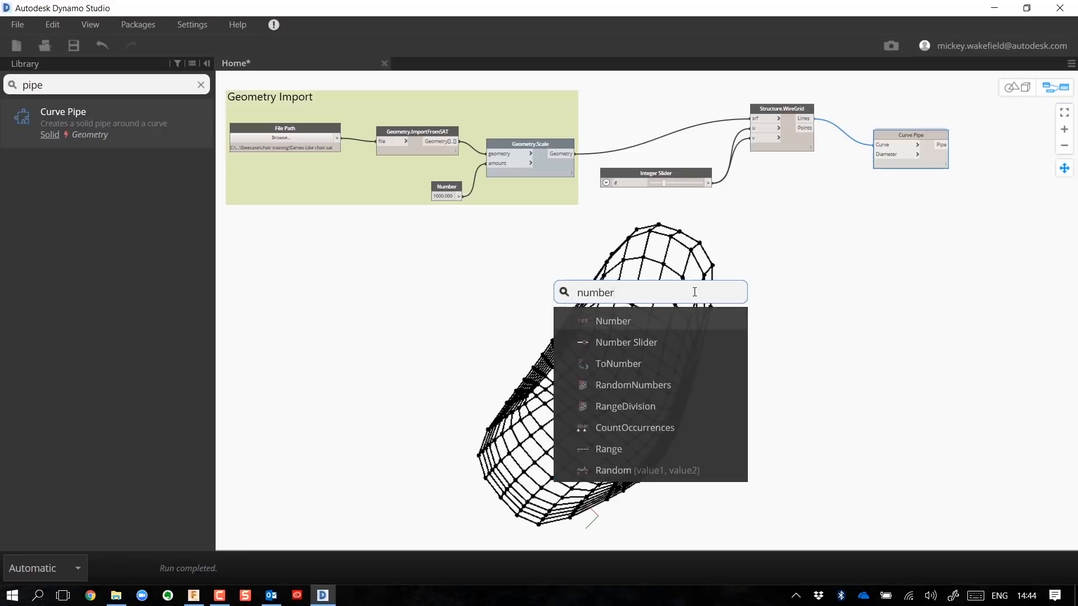
pyautogui.click(668, 344)
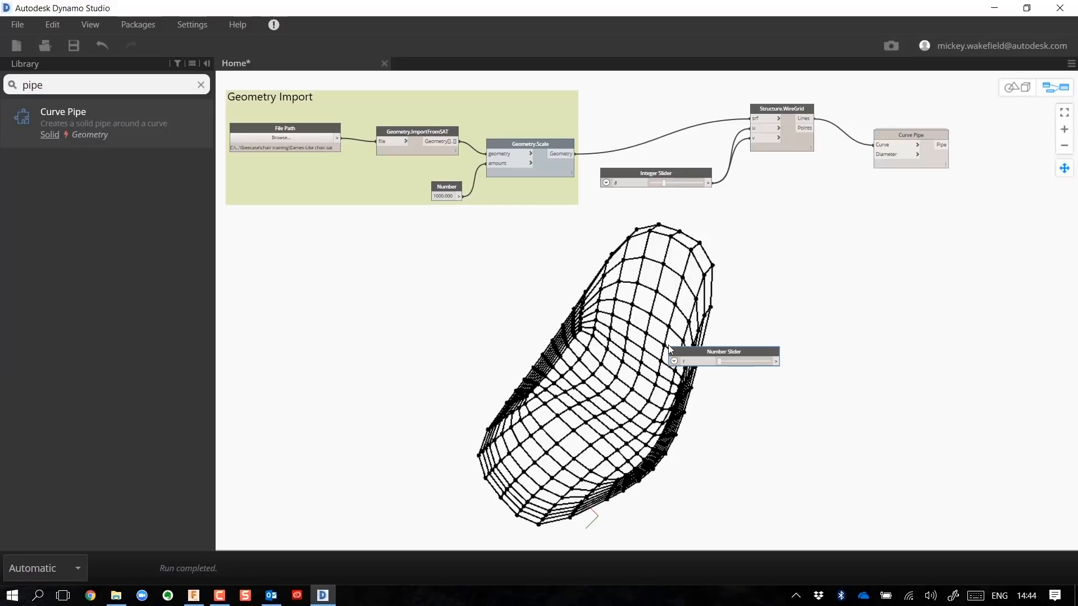
pyautogui.moveTo(730, 352); pyautogui.dragTo(790, 207)
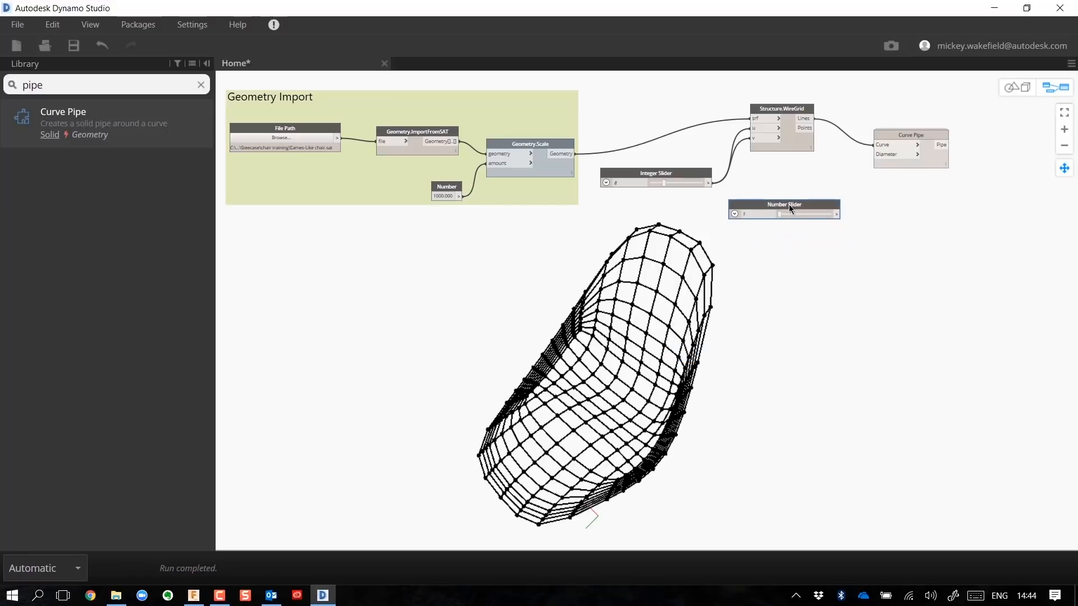
pyautogui.click(837, 214)
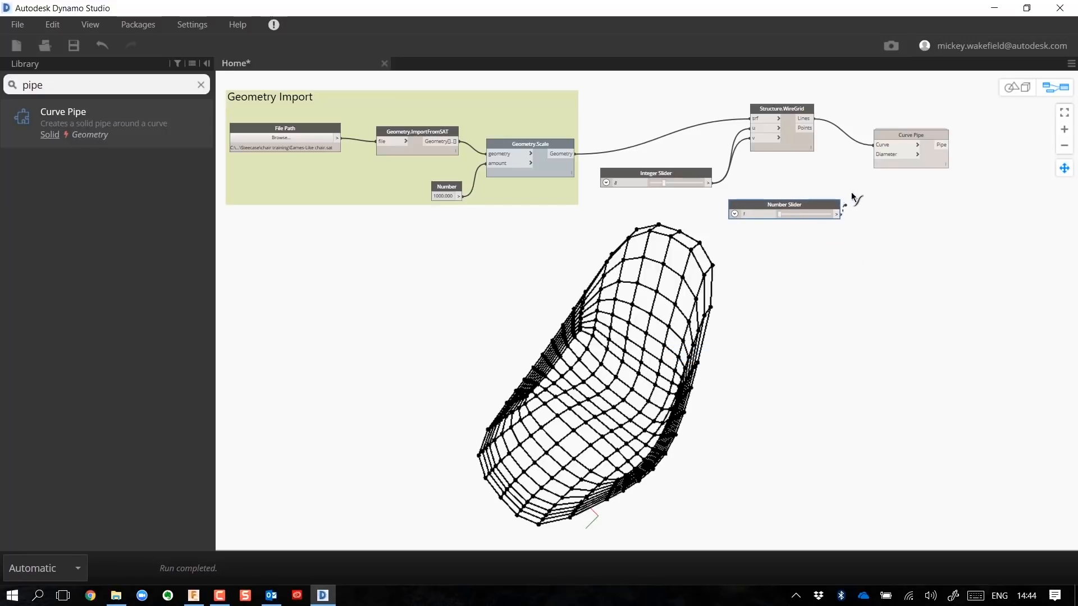
pyautogui.click(882, 156)
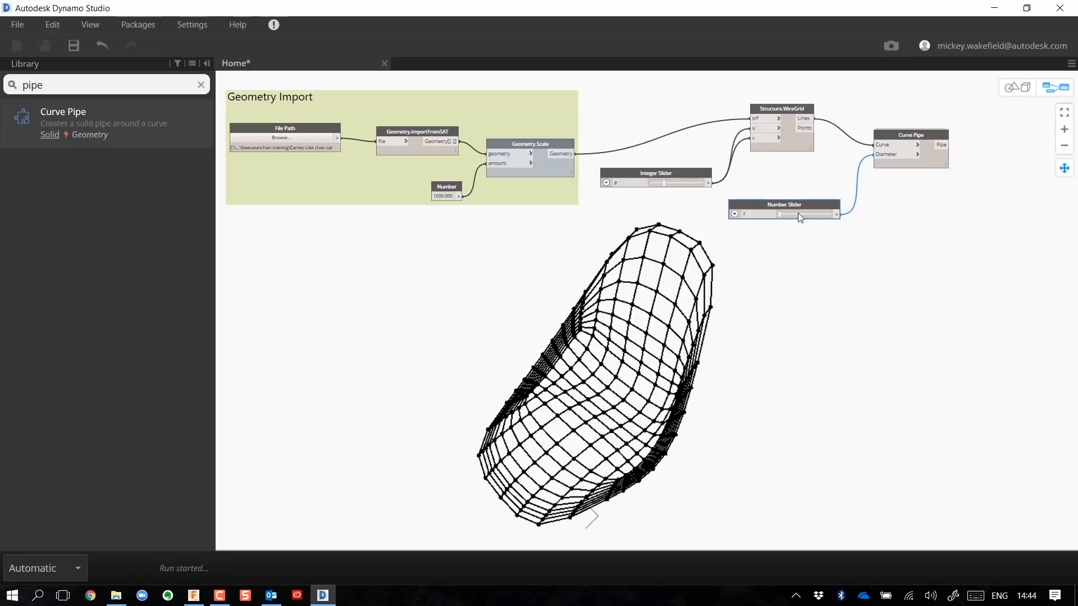
# Step: Set the Number Slider's minimum to 0.5 and lower its maximum, then collapse its settings
pyautogui.click(735, 215)
pyautogui.click(757, 227)
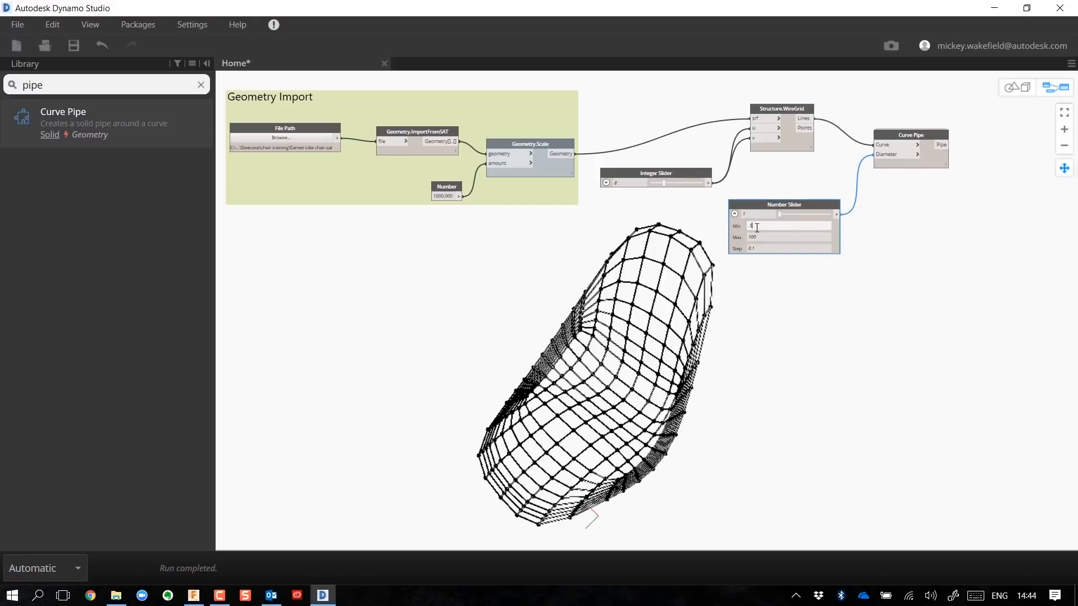
pyautogui.write('.5')
pyautogui.click(768, 237)
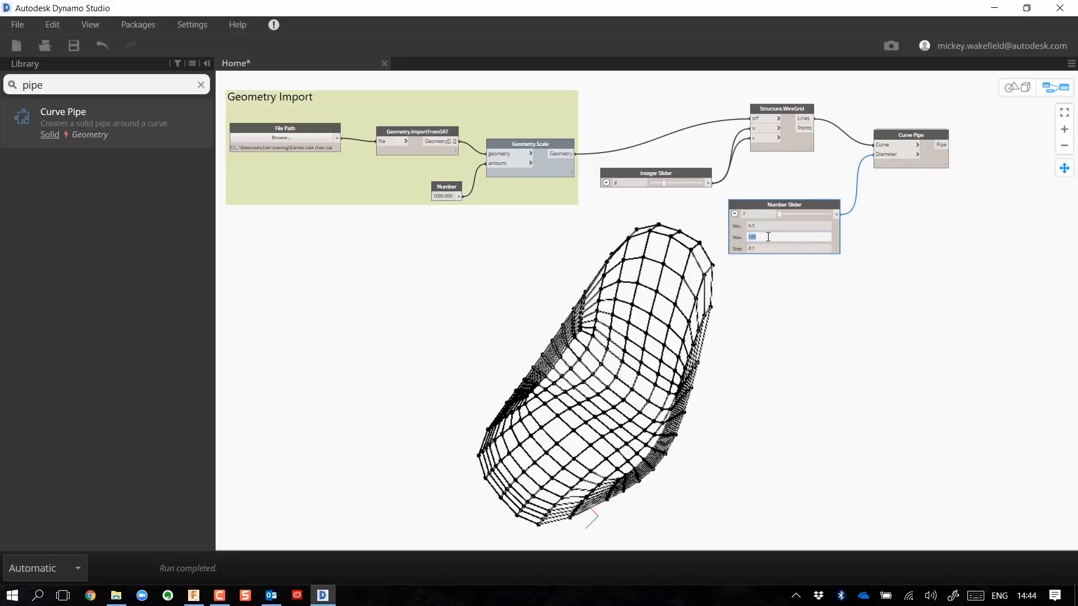
pyautogui.write('2')
pyautogui.click(735, 214)
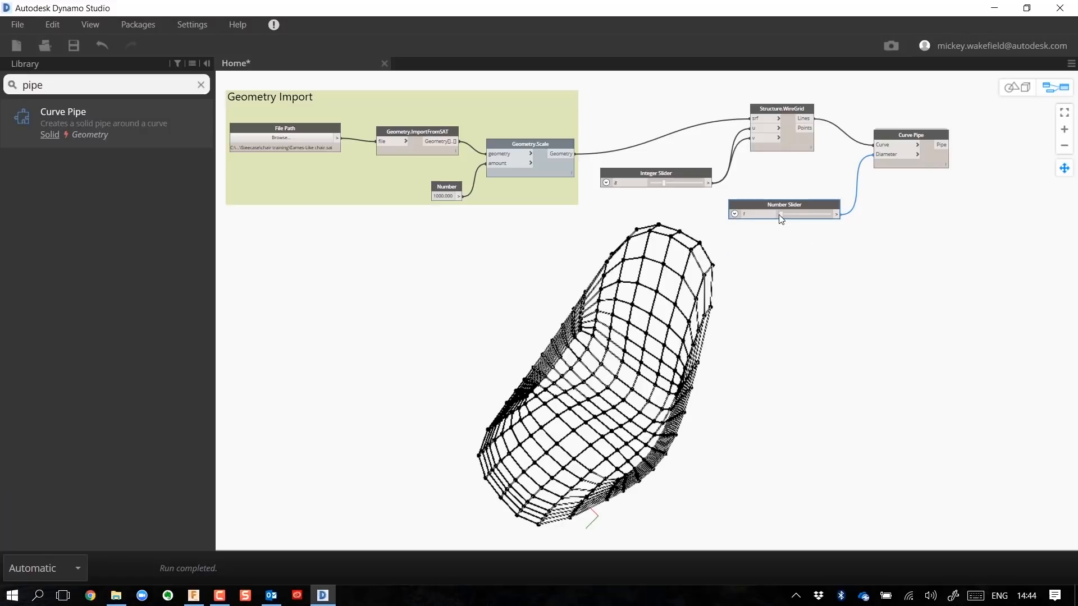
# Step: Increase the pipe diameter slider to 10.1 and the grid's Integer Slider to 11
pyautogui.moveTo(782, 214); pyautogui.dragTo(786, 214)
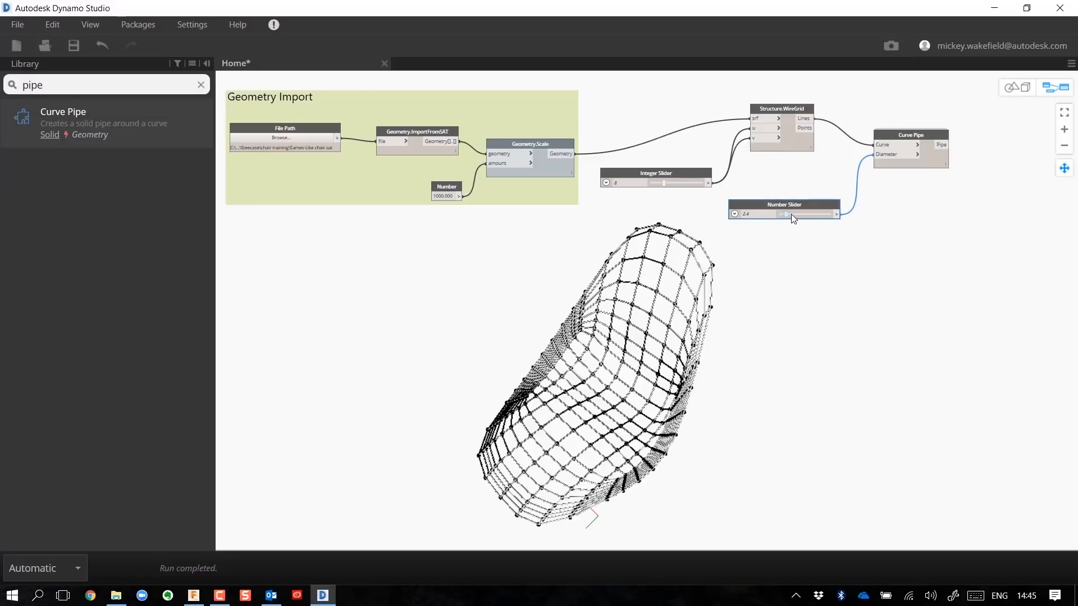
pyautogui.moveTo(791, 215); pyautogui.dragTo(803, 215)
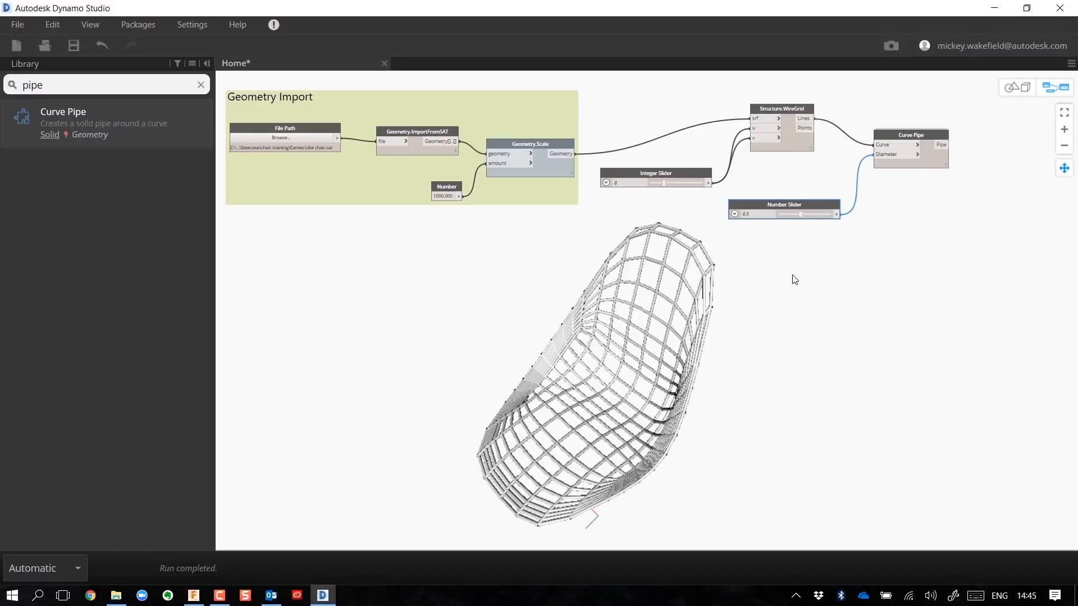
pyautogui.moveTo(801, 214); pyautogui.dragTo(814, 214)
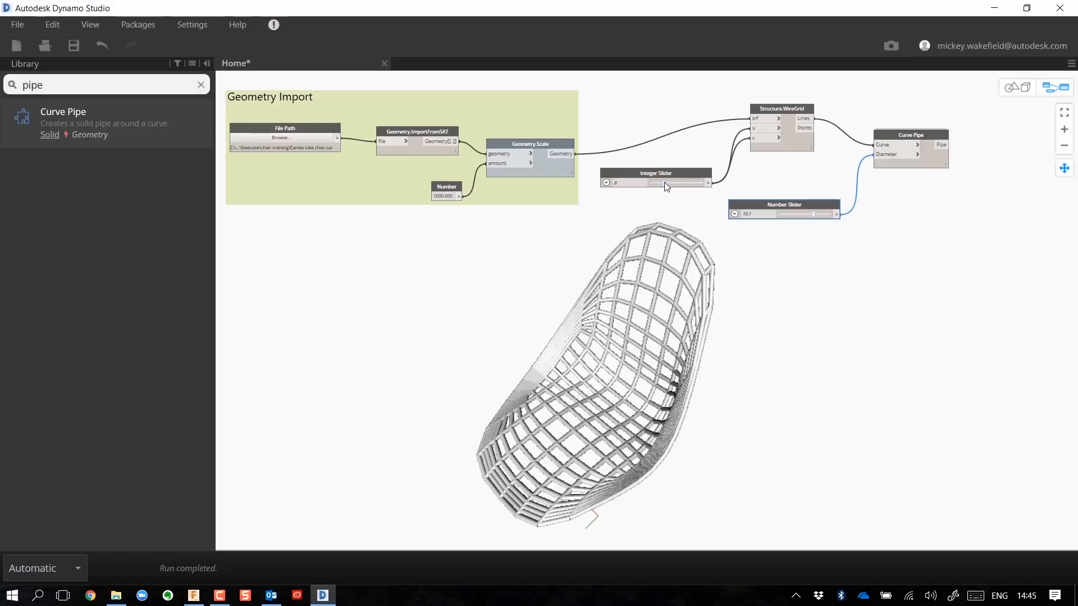
pyautogui.moveTo(665, 182); pyautogui.dragTo(671, 183)
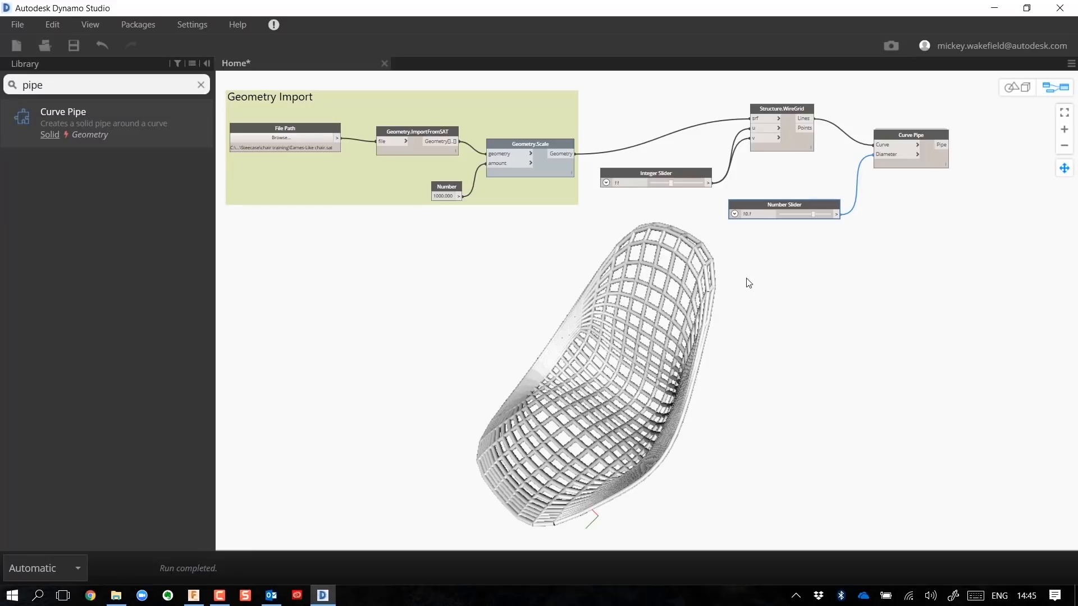
# Step: Group the WireGrid, Curve Pipe and both slider nodes, and color the group light orange
pyautogui.moveTo(594, 79); pyautogui.dragTo(979, 236)
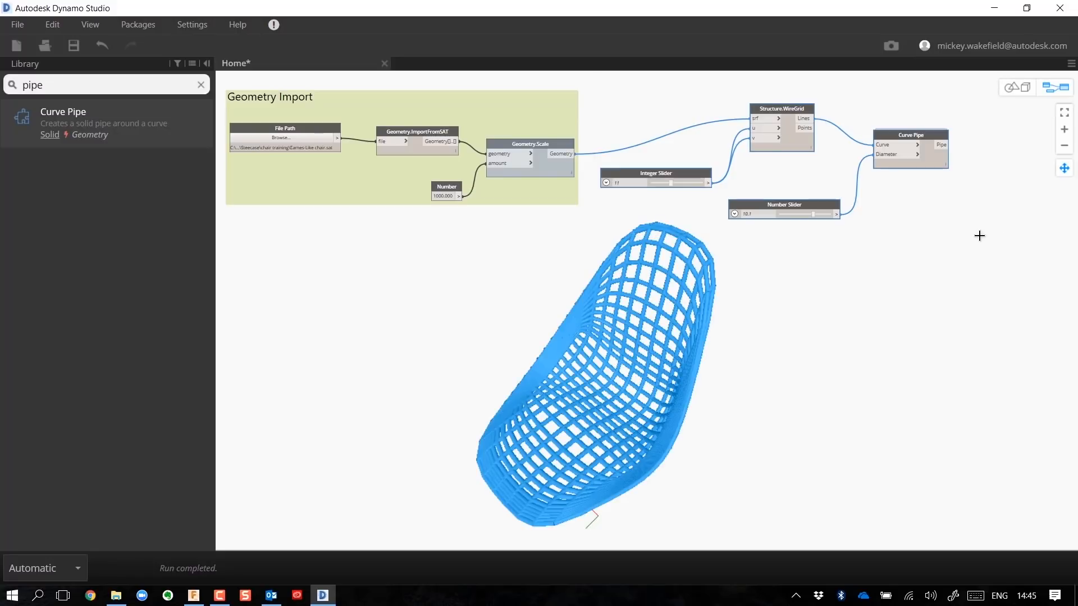
pyautogui.rightClick(965, 238)
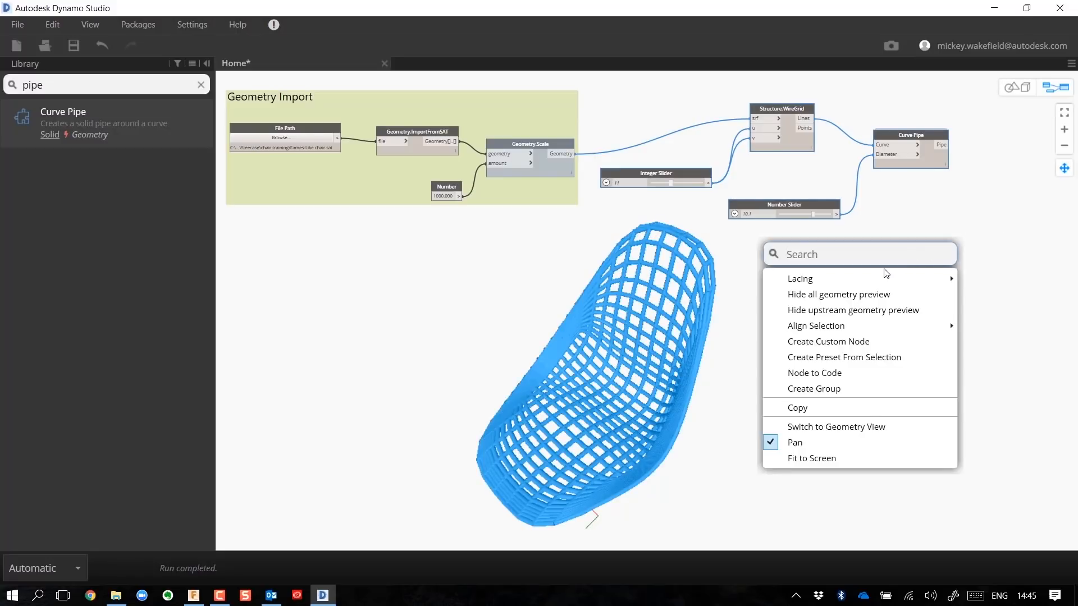
pyautogui.click(830, 389)
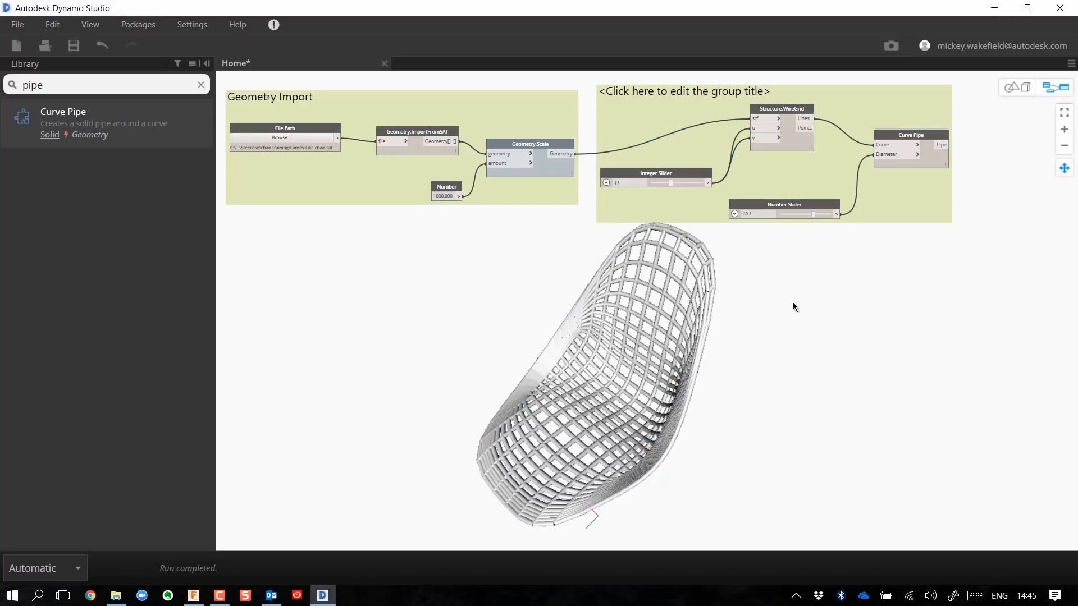
pyautogui.rightClick(692, 106)
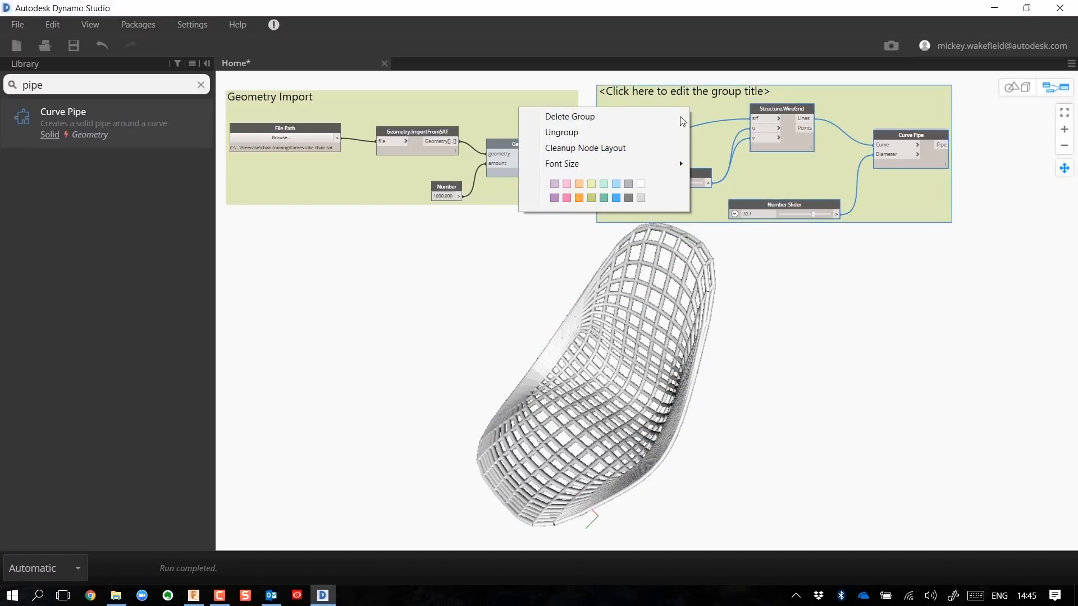
pyautogui.click(584, 184)
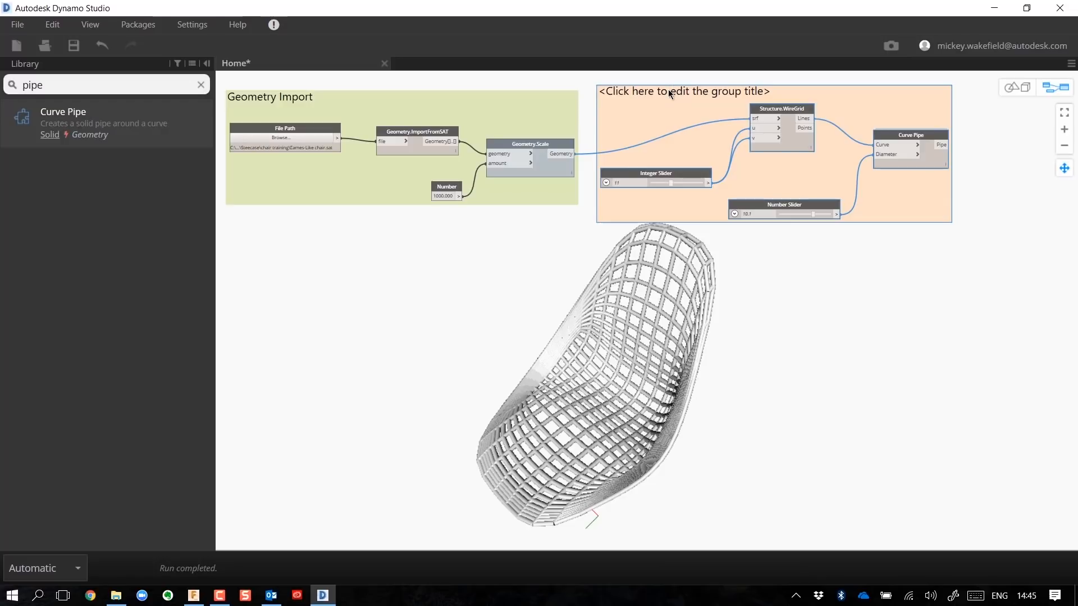
# Step: Title the orange node group "Wireframe creation"
pyautogui.doubleClick(670, 92)
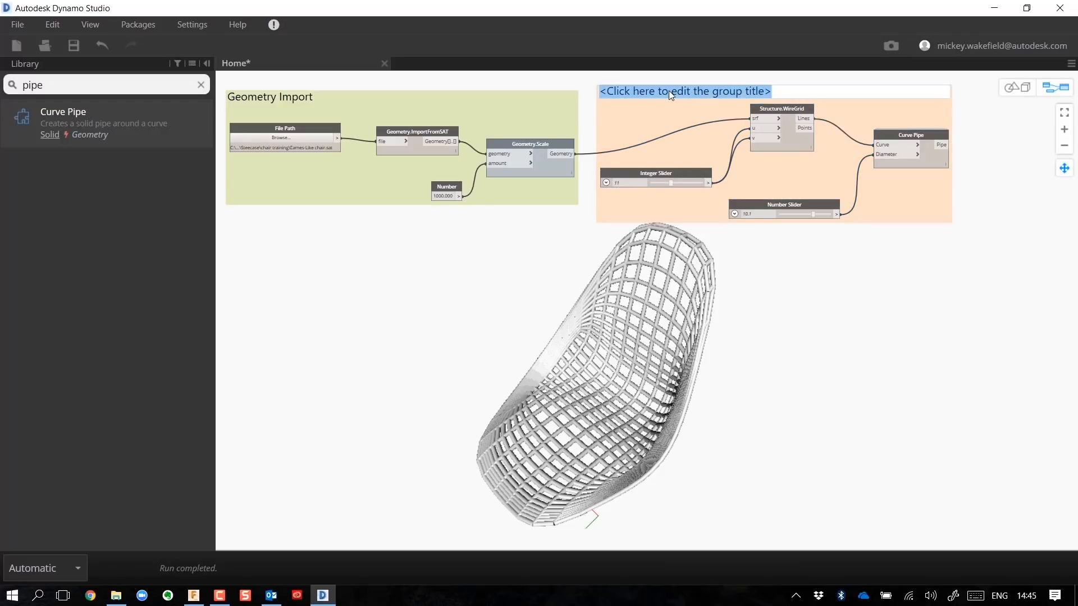
pyautogui.write('Wi')
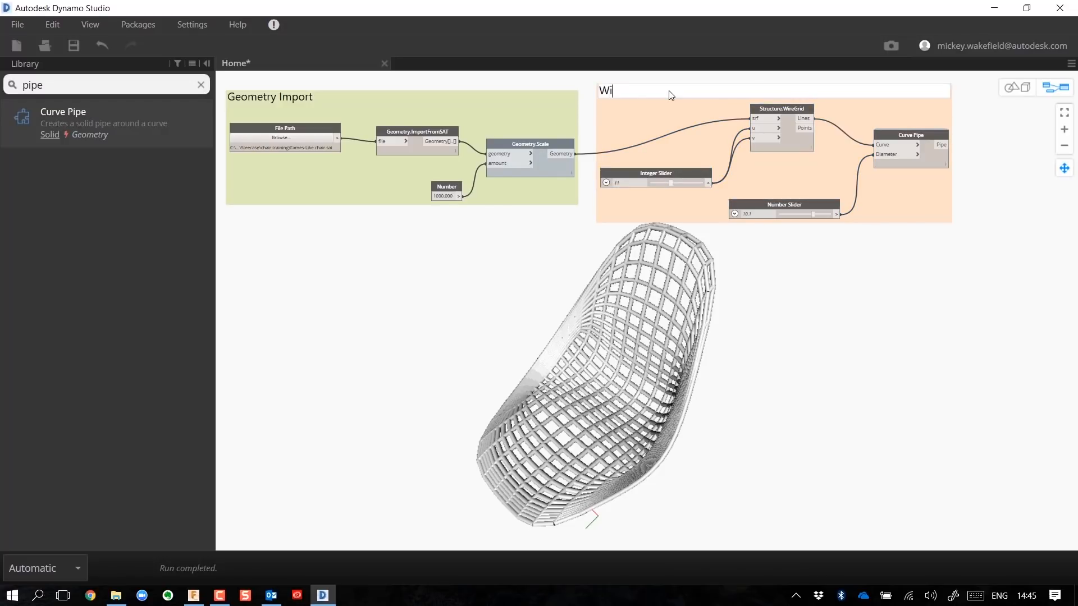
pyautogui.write('reframe creation')
pyautogui.click(778, 294)
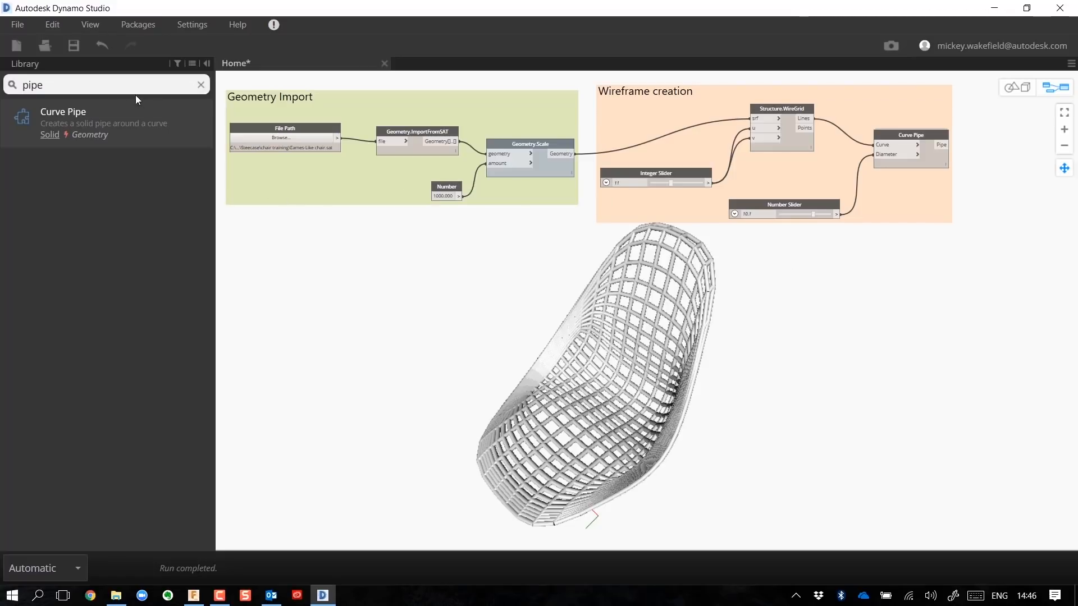
# Step: Find the ExportToSAT node in the library, add it to the graph and place it beside the Wireframe creation group
pyautogui.doubleClick(99, 86)
pyautogui.write('ex')
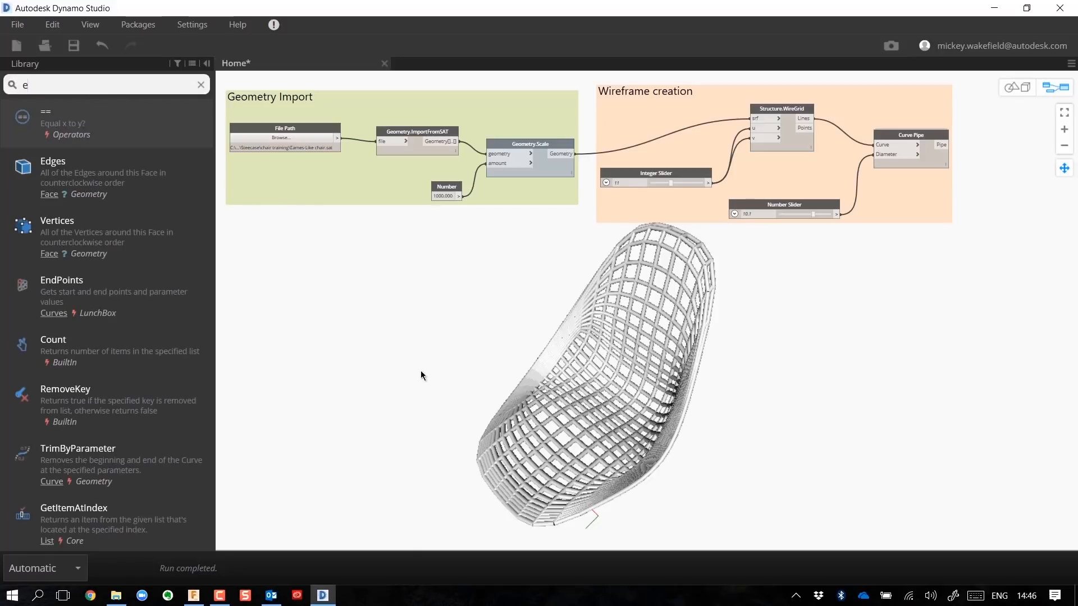
pyautogui.write('port')
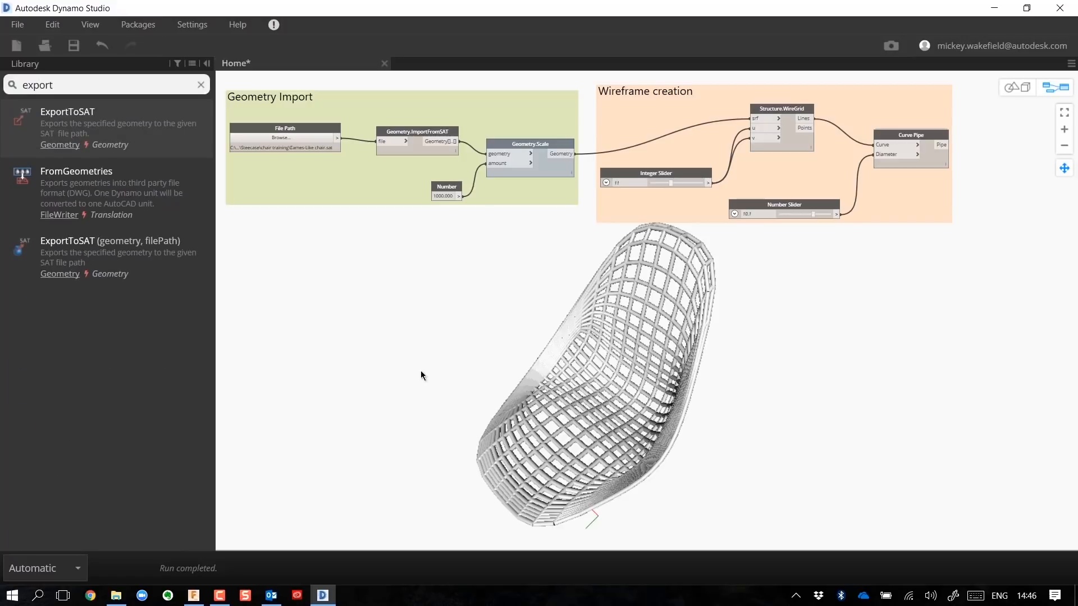
pyautogui.click(70, 116)
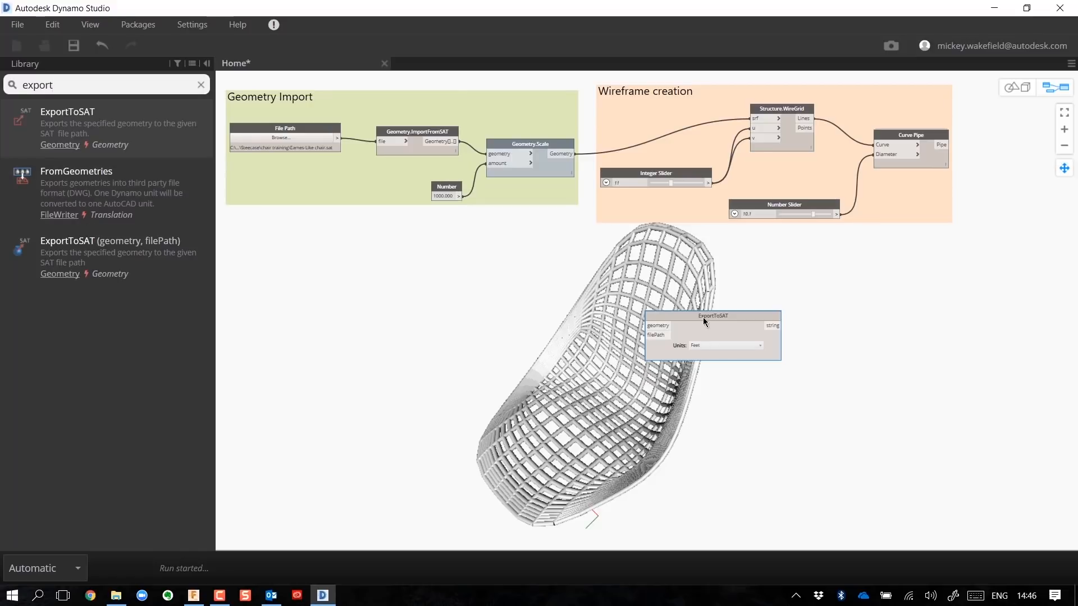
pyautogui.moveTo(704, 319); pyautogui.dragTo(968, 299)
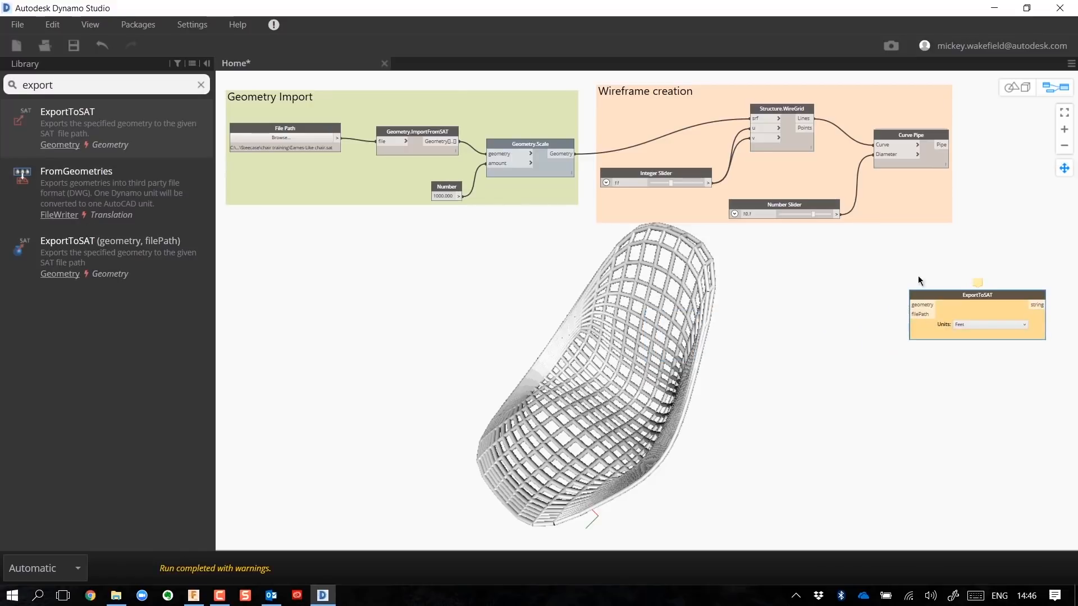
pyautogui.click(1065, 168)
pyautogui.moveTo(808, 293); pyautogui.dragTo(473, 276)
pyautogui.moveTo(356, 275); pyautogui.dragTo(346, 274)
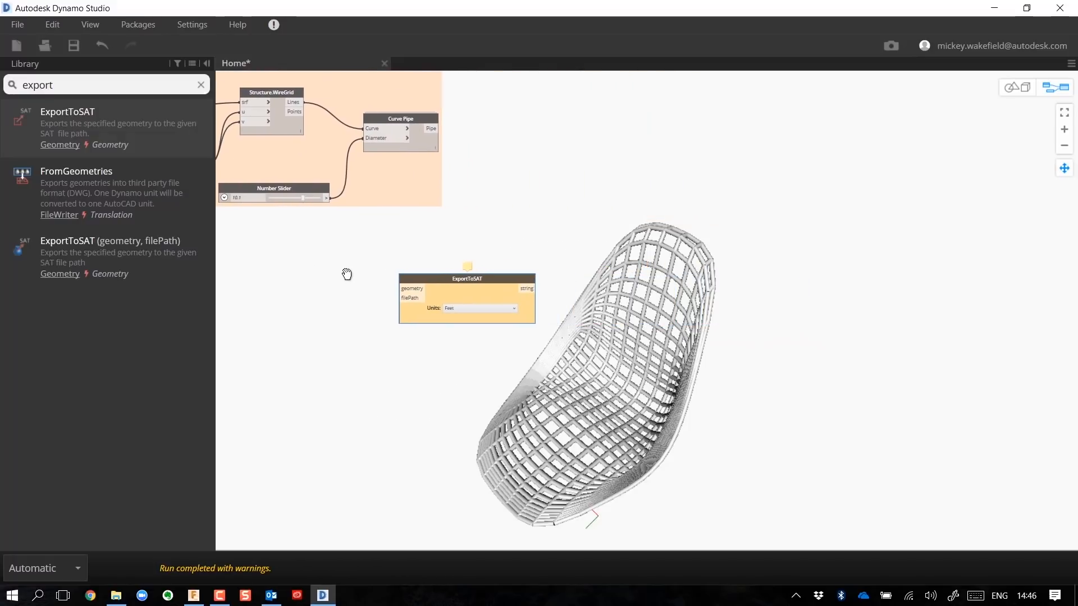
pyautogui.moveTo(432, 284); pyautogui.dragTo(385, 288)
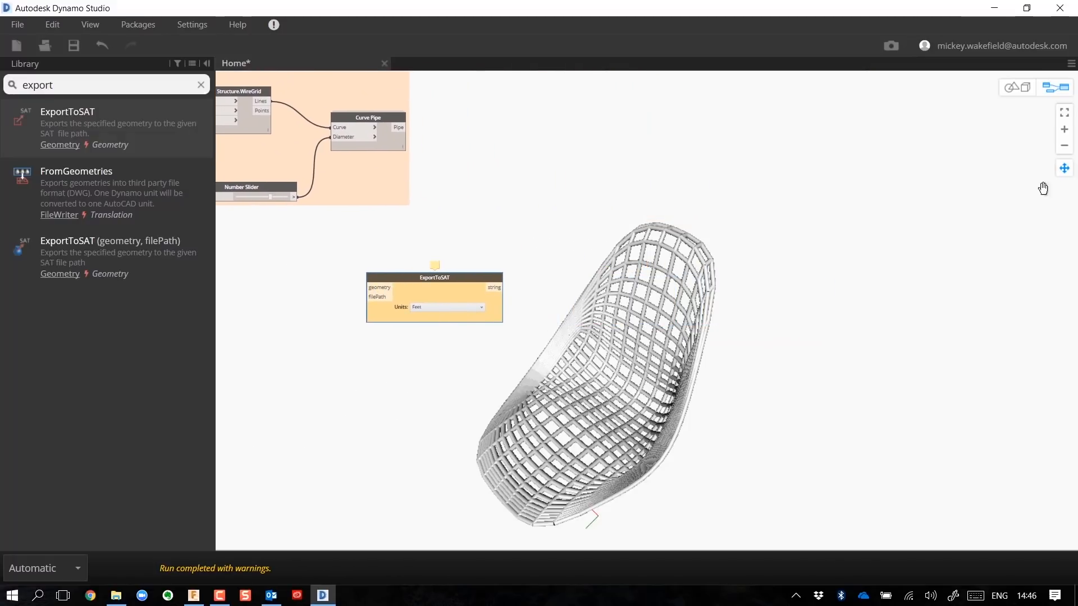
pyautogui.click(1064, 169)
pyautogui.moveTo(480, 276); pyautogui.dragTo(596, 166)
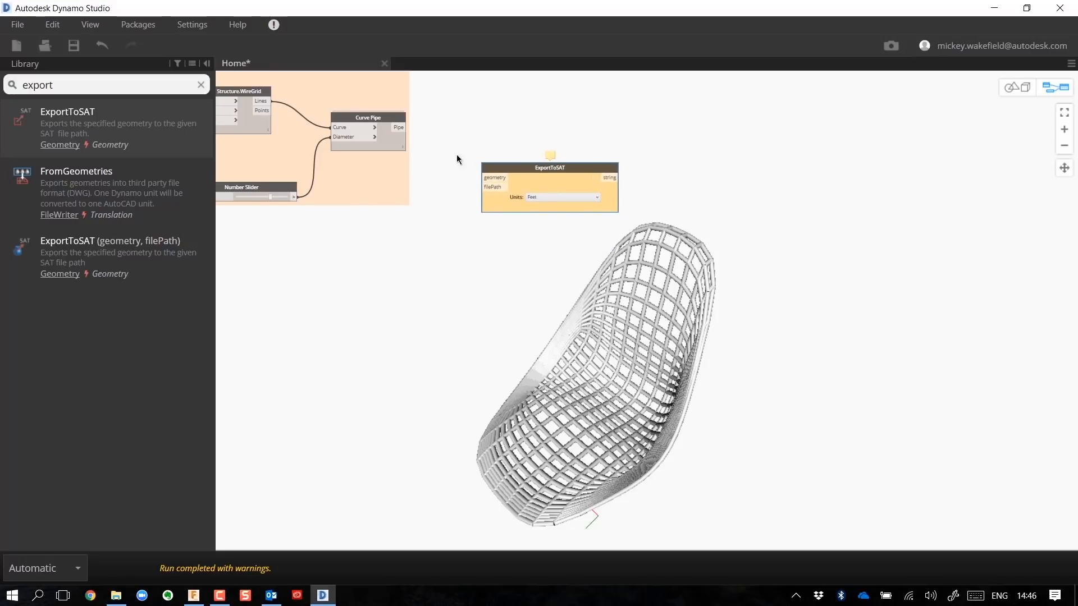
# Step: Examine the Curve Pipe node's output preview to see how its solids are organised into nested lists
pyautogui.click(401, 146)
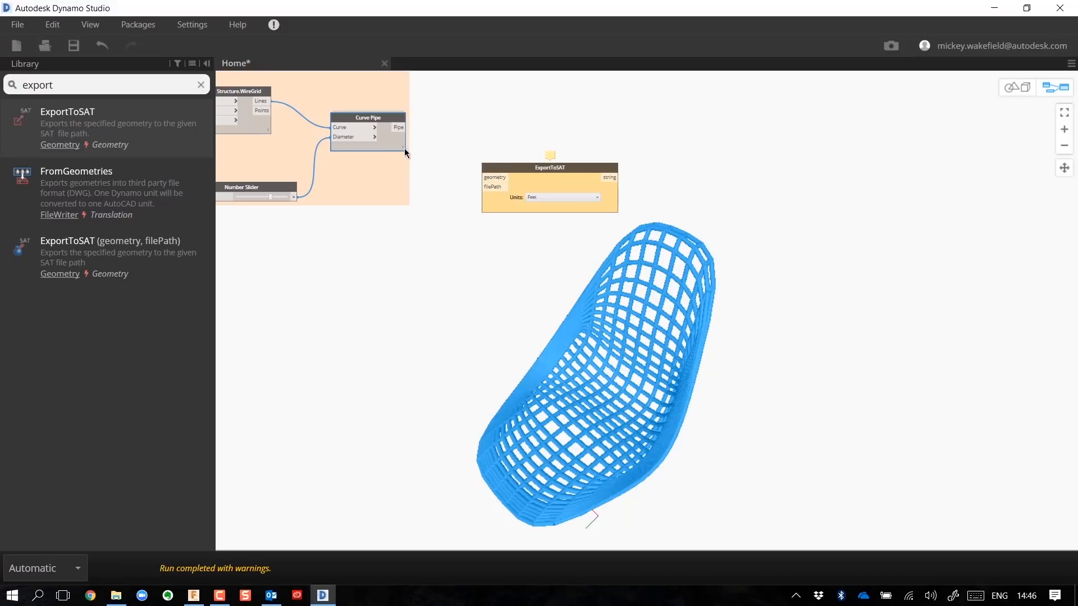
pyautogui.moveTo(402, 153)
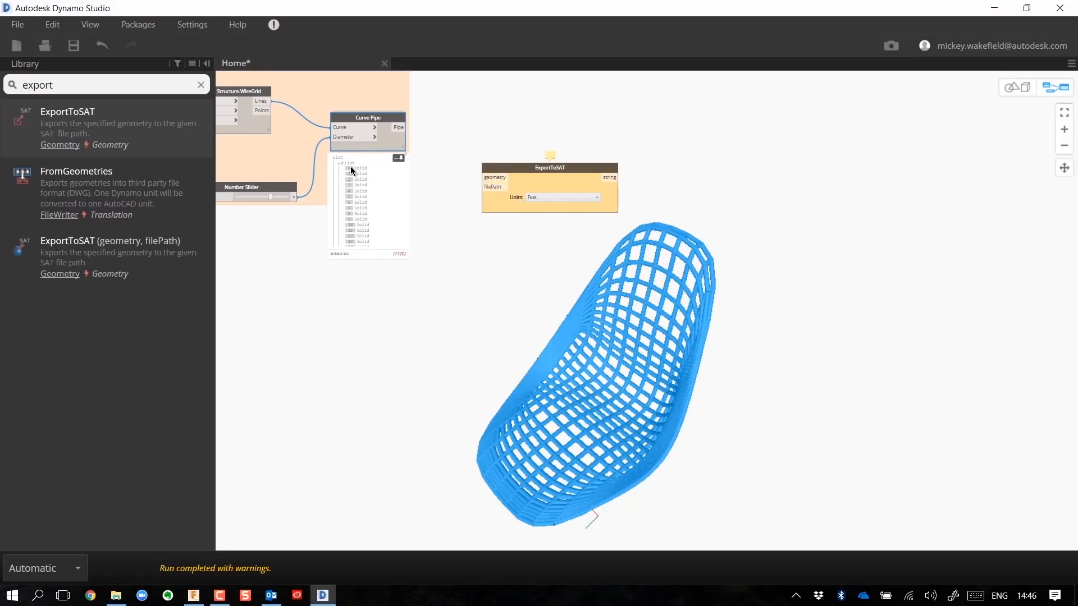
pyautogui.scroll(-10, 356, 191)
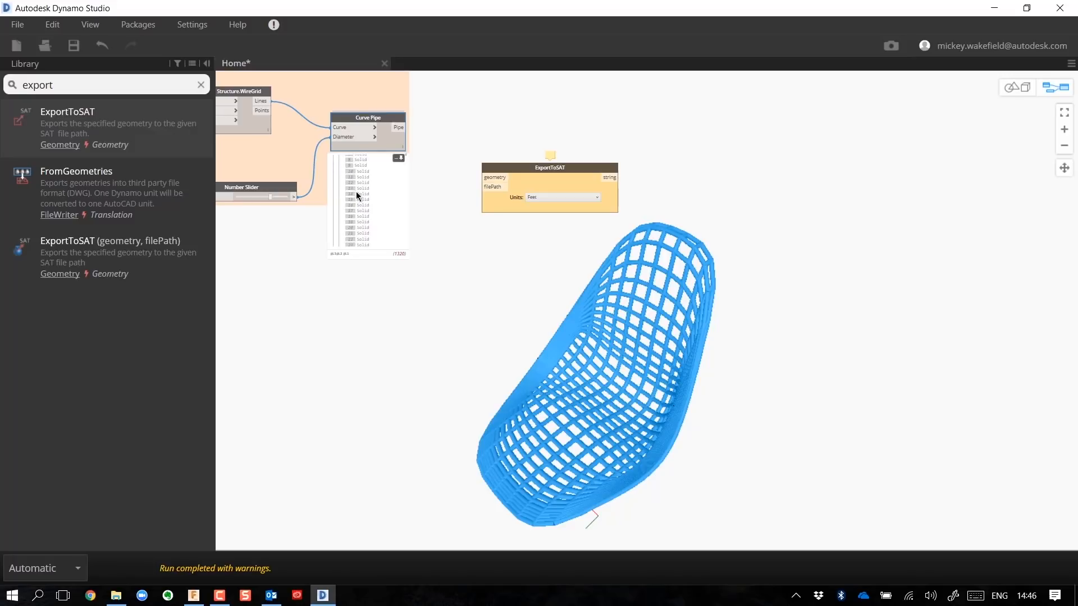
pyautogui.scroll(-15, 359, 198)
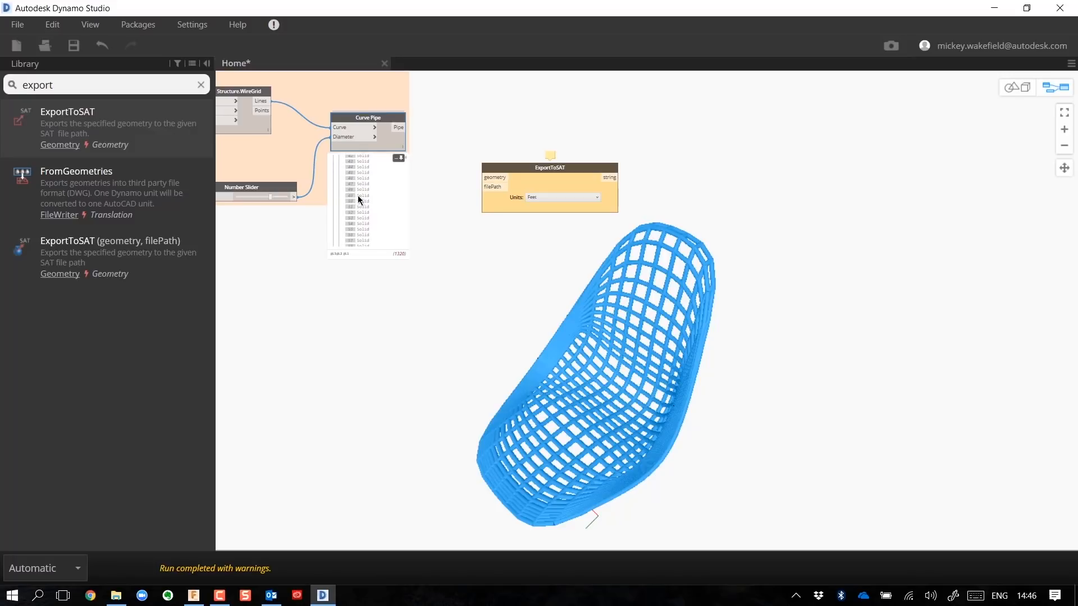
pyautogui.scroll(-12, 359, 198)
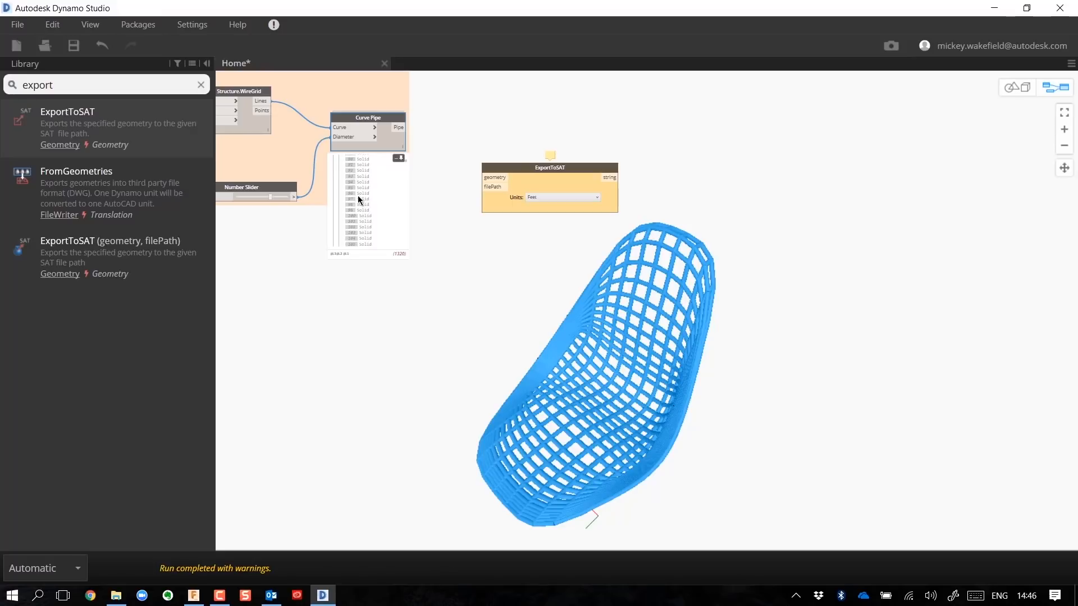
pyautogui.scroll(-18, 358, 197)
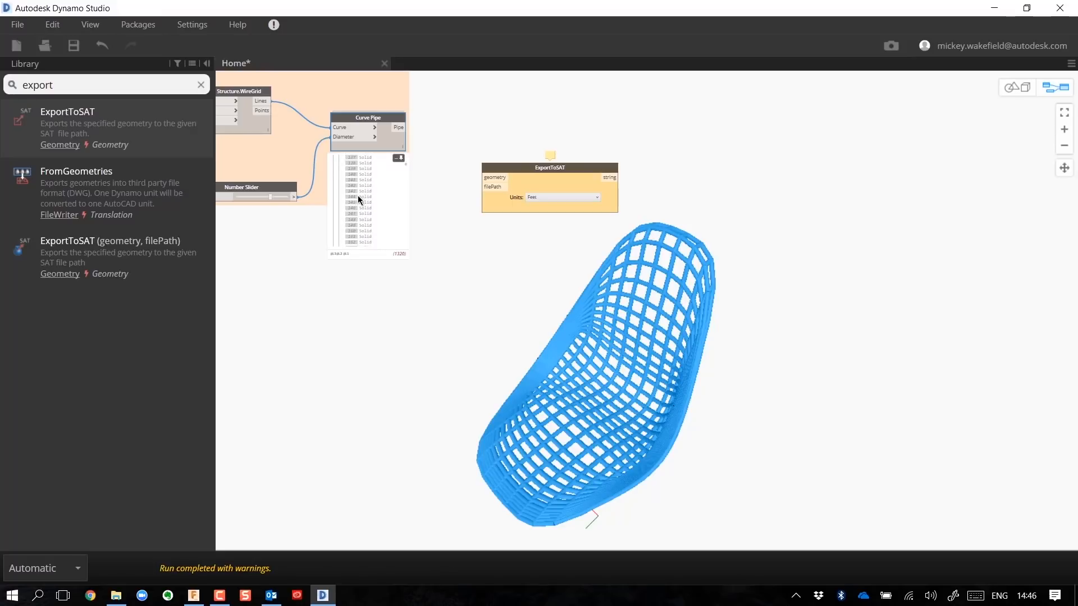
pyautogui.scroll(-15, 358, 199)
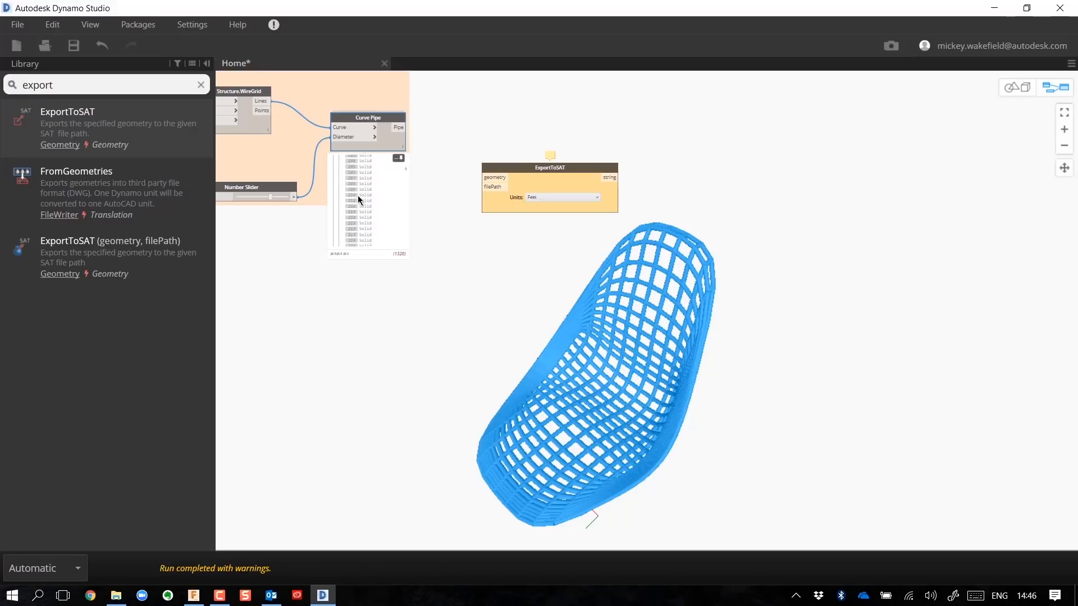
pyautogui.scroll(1, 358, 200)
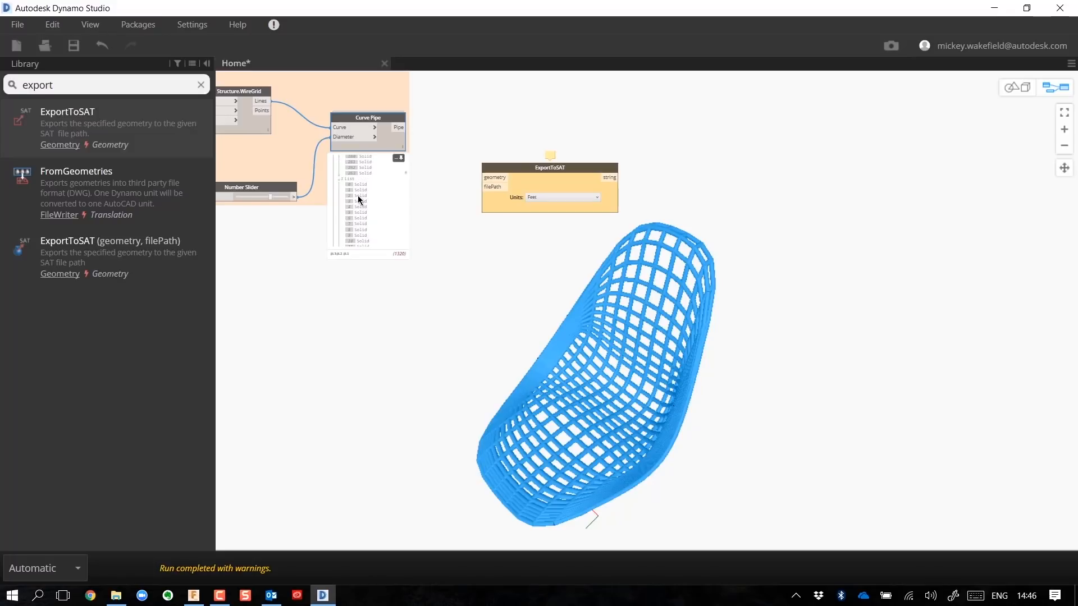
pyautogui.scroll(-12, 351, 193)
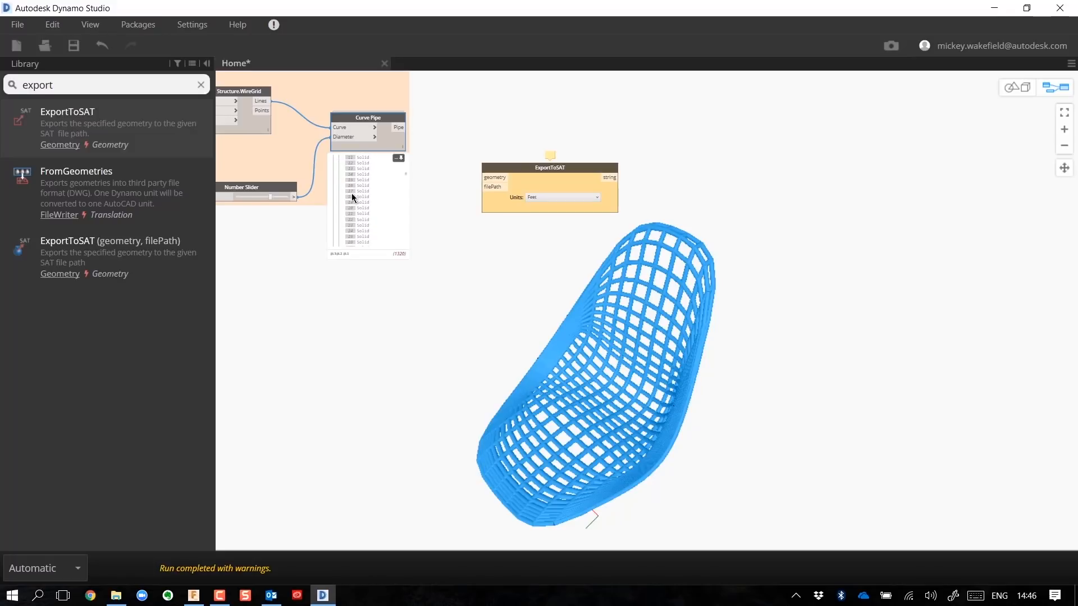
pyautogui.scroll(-20, 352, 194)
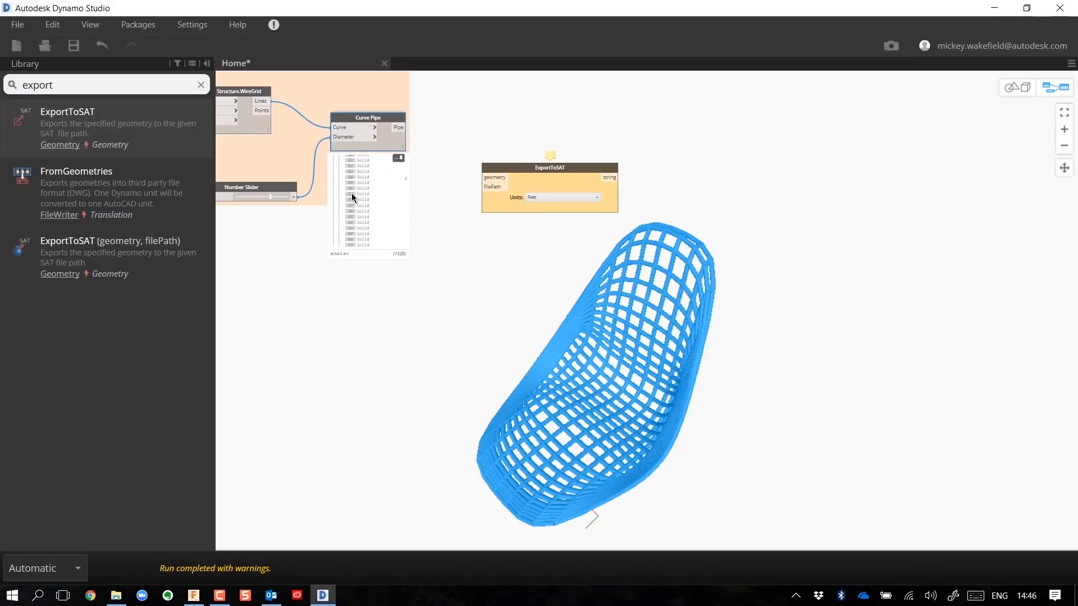
pyautogui.scroll(-20, 352, 193)
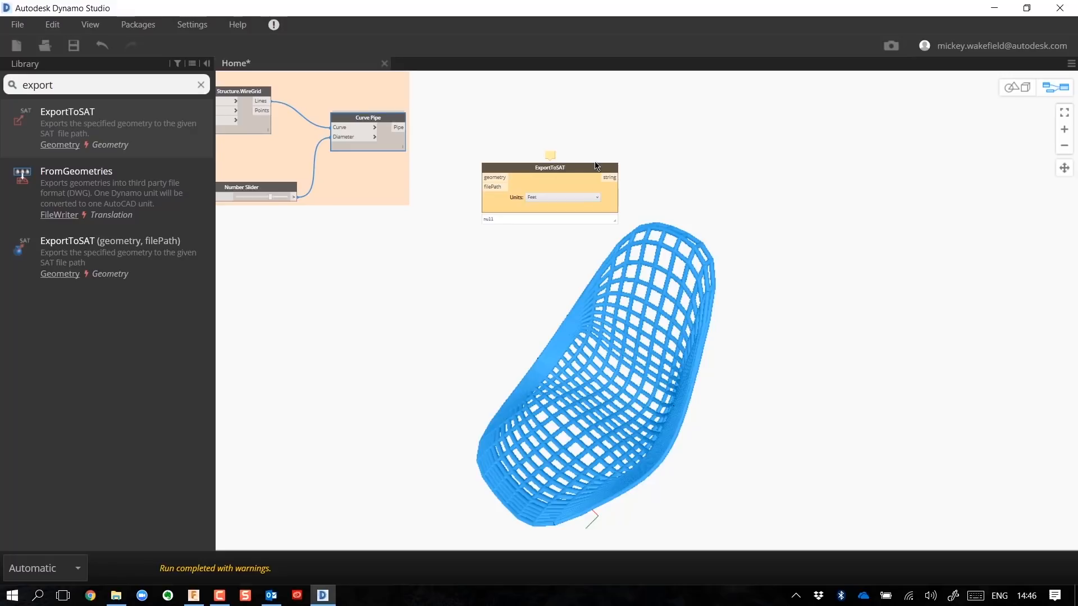
# Step: Make room before the ExportToSAT node, add a Flatten node there, and connect Curve Pipe's Pipe output to its list input
pyautogui.moveTo(526, 167); pyautogui.dragTo(595, 161)
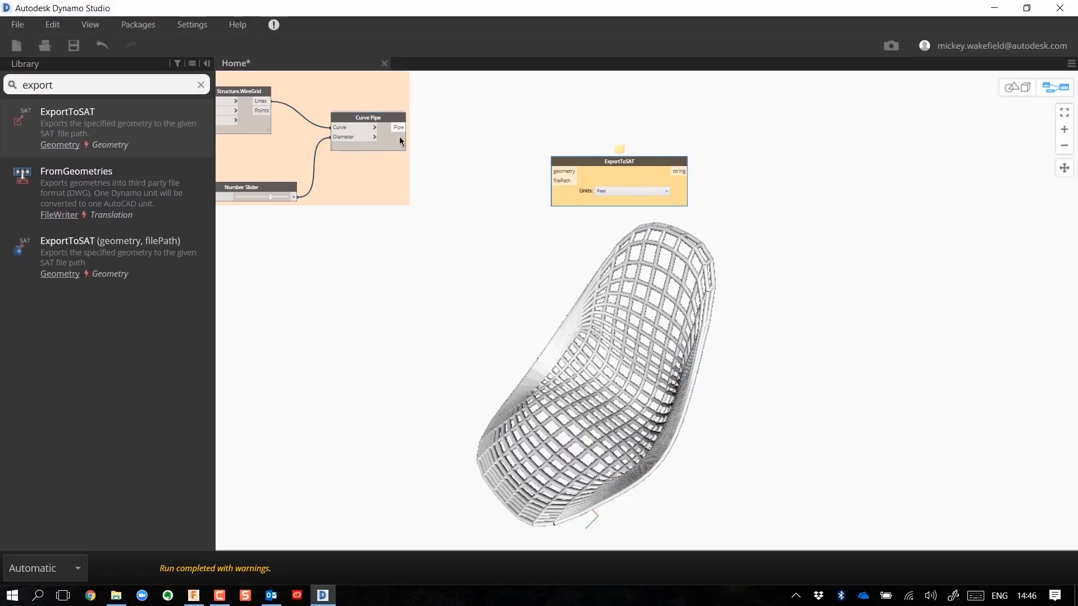
pyautogui.rightClick(426, 213)
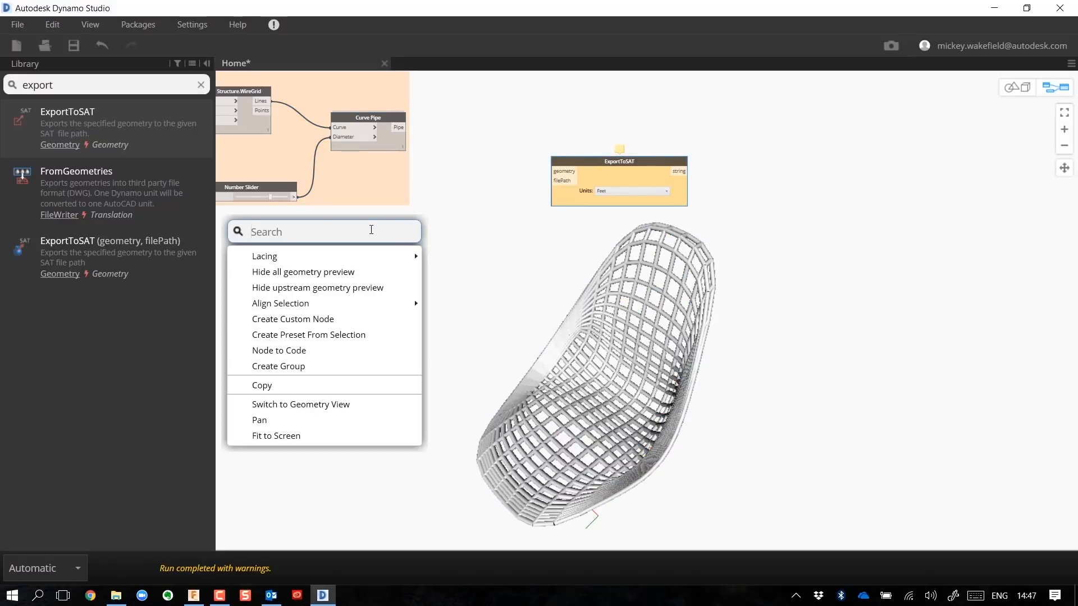
pyautogui.write('flatte')
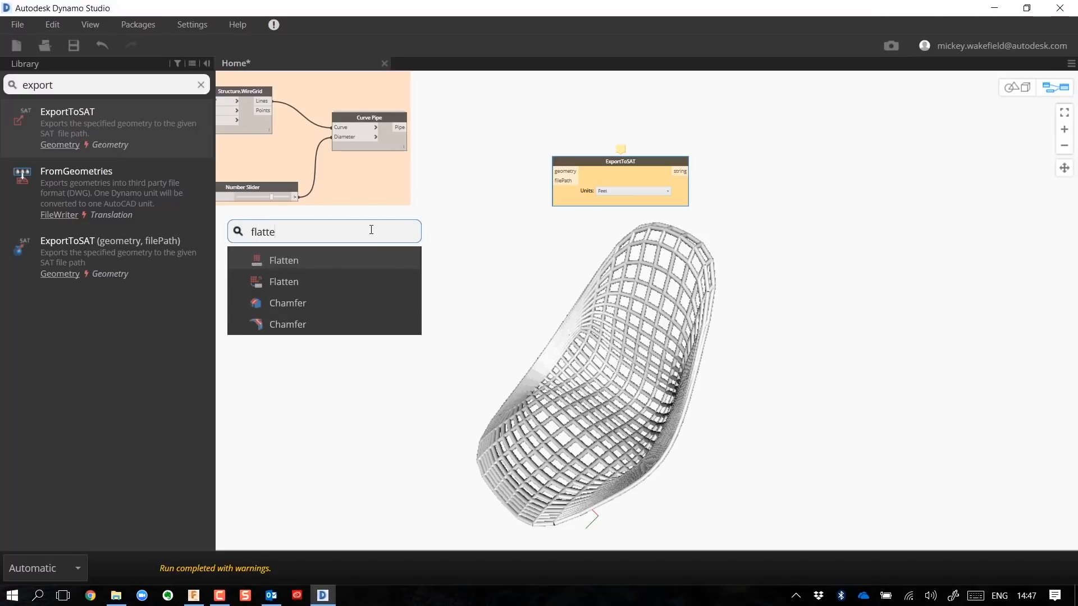
pyautogui.click(293, 263)
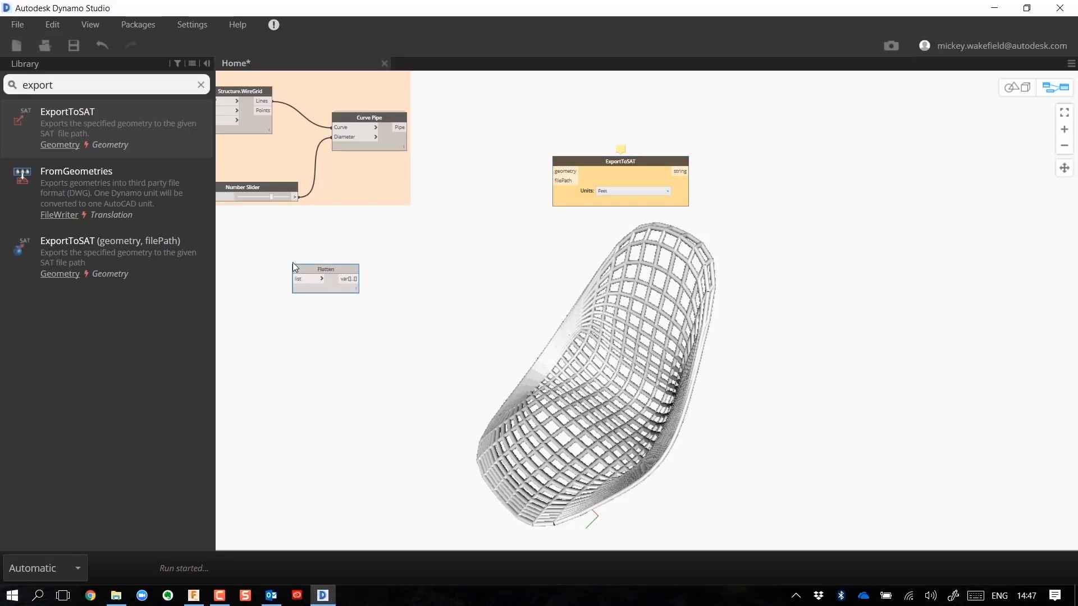
pyautogui.moveTo(324, 269); pyautogui.dragTo(494, 238)
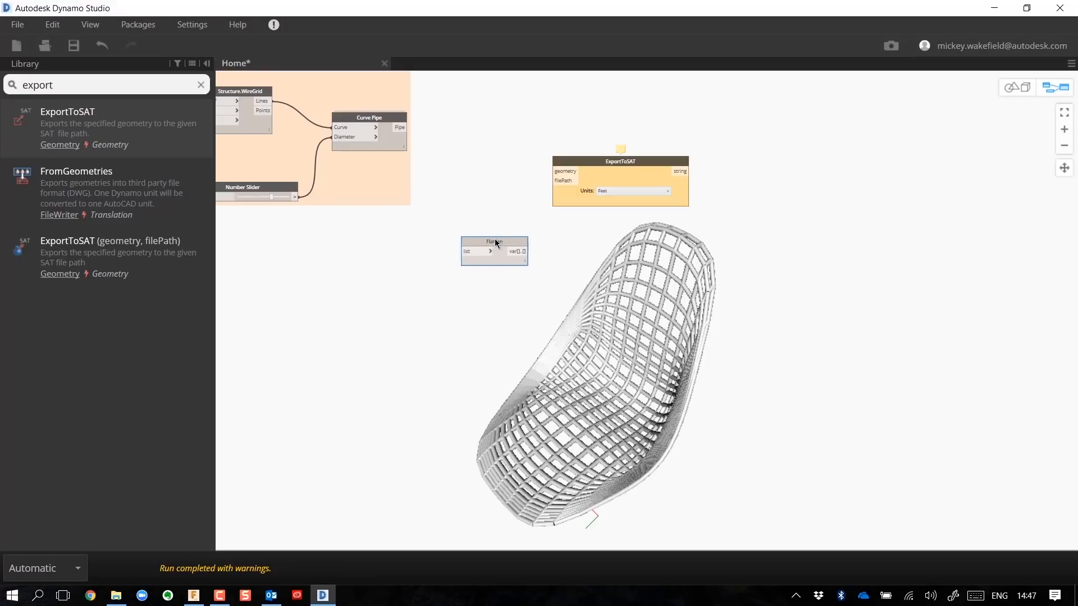
pyautogui.moveTo(402, 130); pyautogui.dragTo(468, 247)
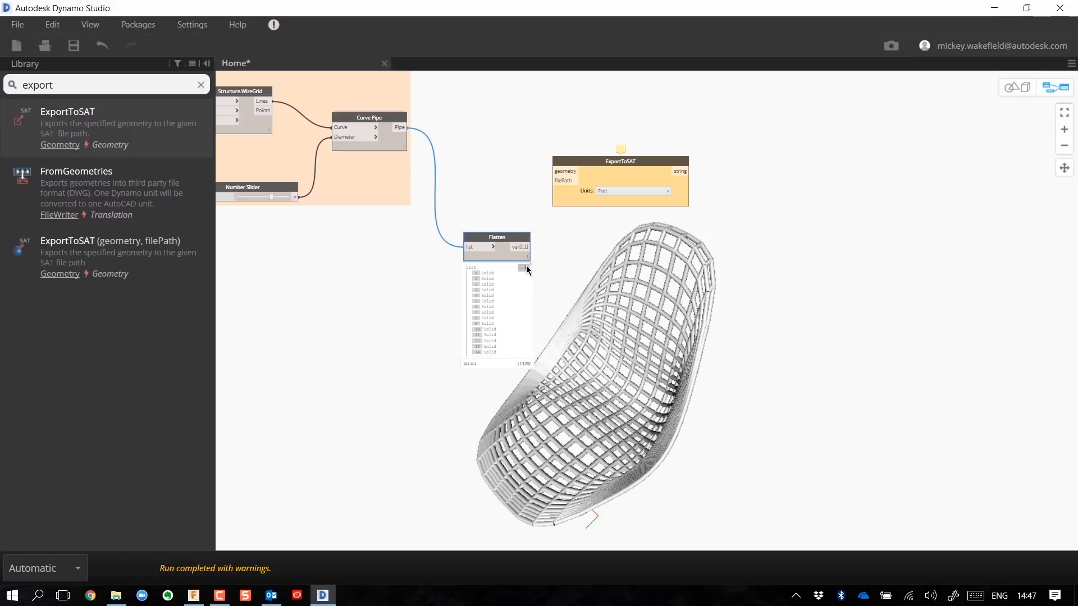
# Step: Inspect the Flatten node's output preview to check the list structure of the solids
pyautogui.click(527, 268)
pyautogui.scroll(-1, 488, 286)
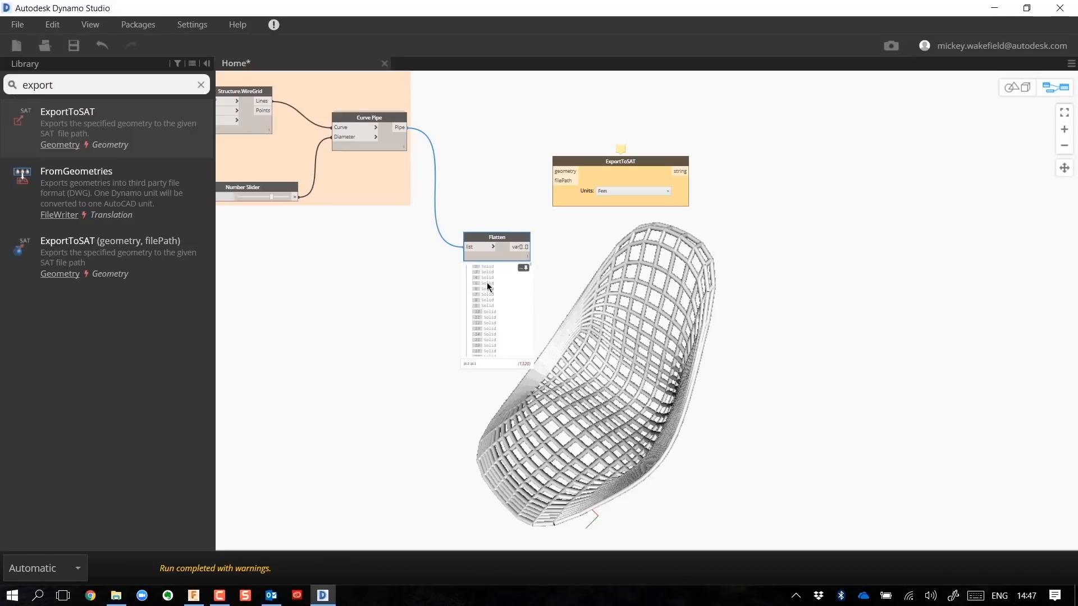
pyautogui.scroll(-20, 487, 286)
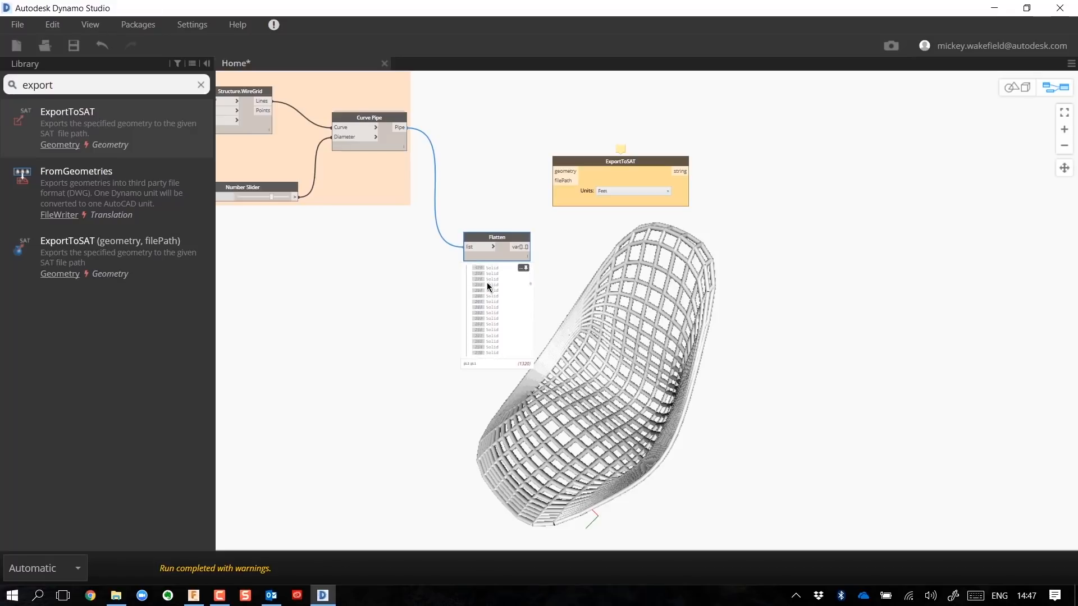
pyautogui.scroll(-20, 487, 285)
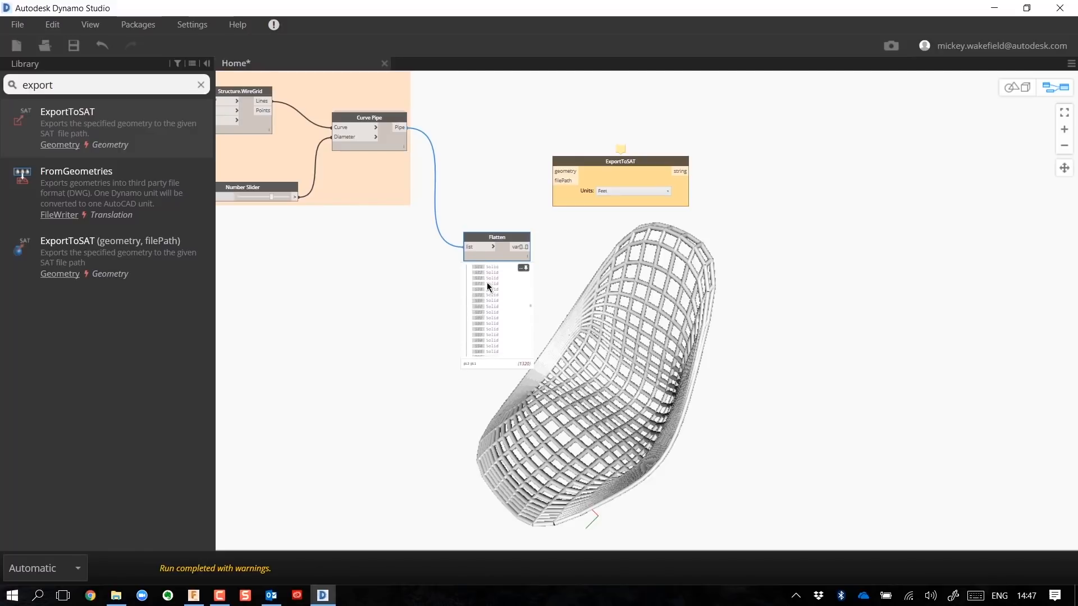
pyautogui.scroll(-15, 487, 282)
pyautogui.scroll(-10, 519, 271)
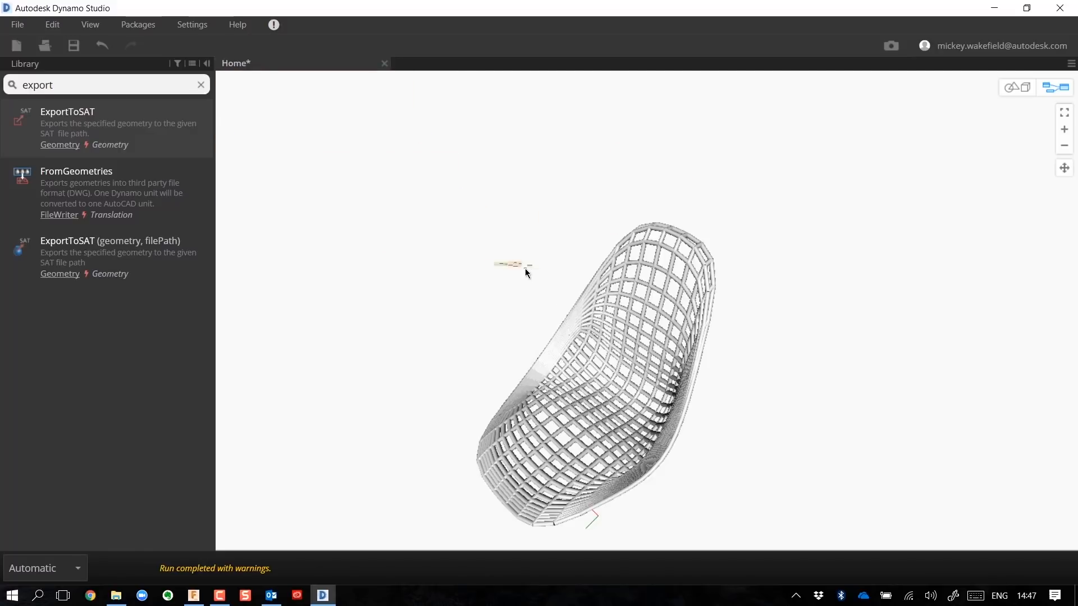
# Step: Connect the Flatten output to ExportToSAT's geometry input and move the ExportToSAT node farther from Flatten
pyautogui.scroll(15, 520, 268)
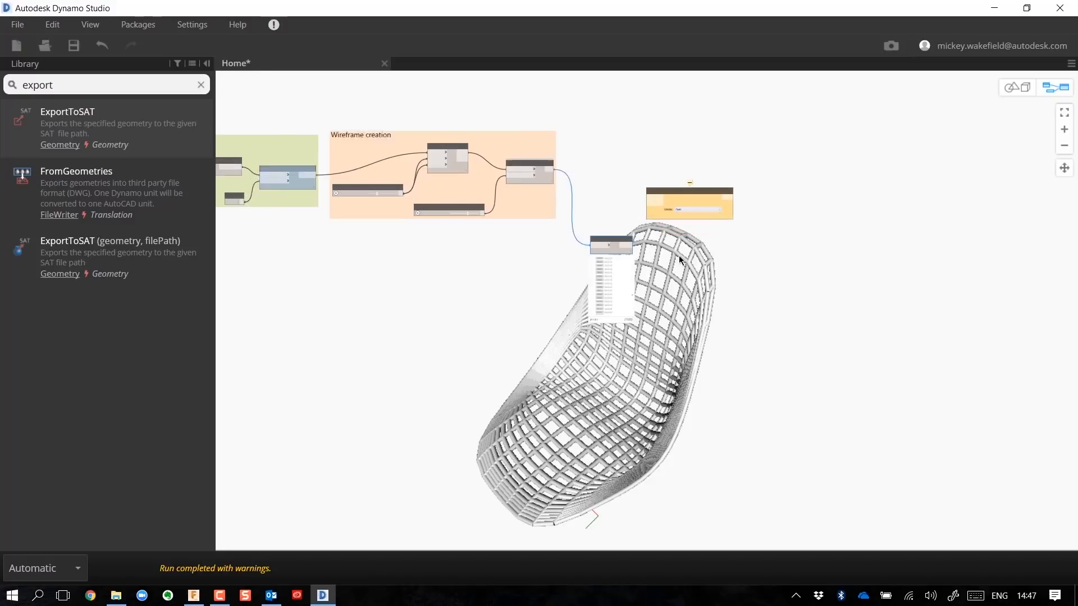
pyautogui.scroll(5, 679, 255)
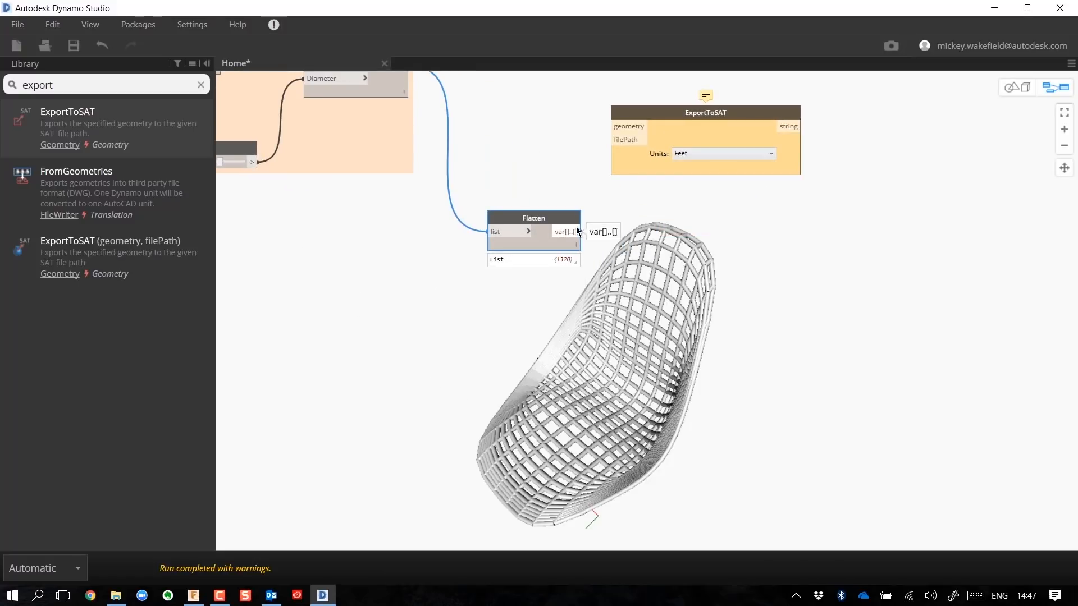
pyautogui.moveTo(578, 231); pyautogui.dragTo(618, 128)
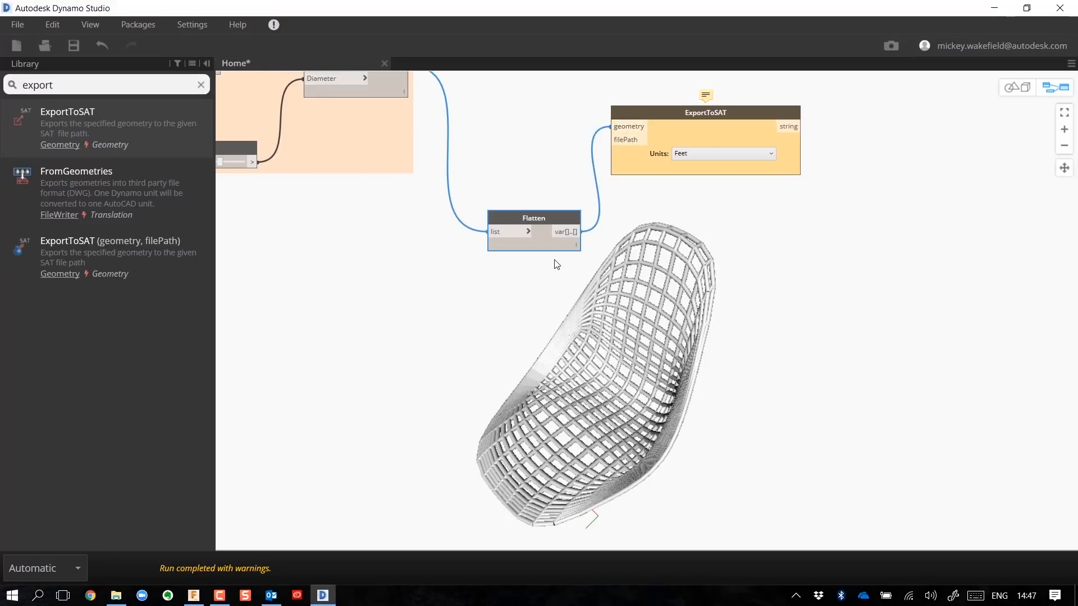
pyautogui.moveTo(725, 118); pyautogui.dragTo(808, 113)
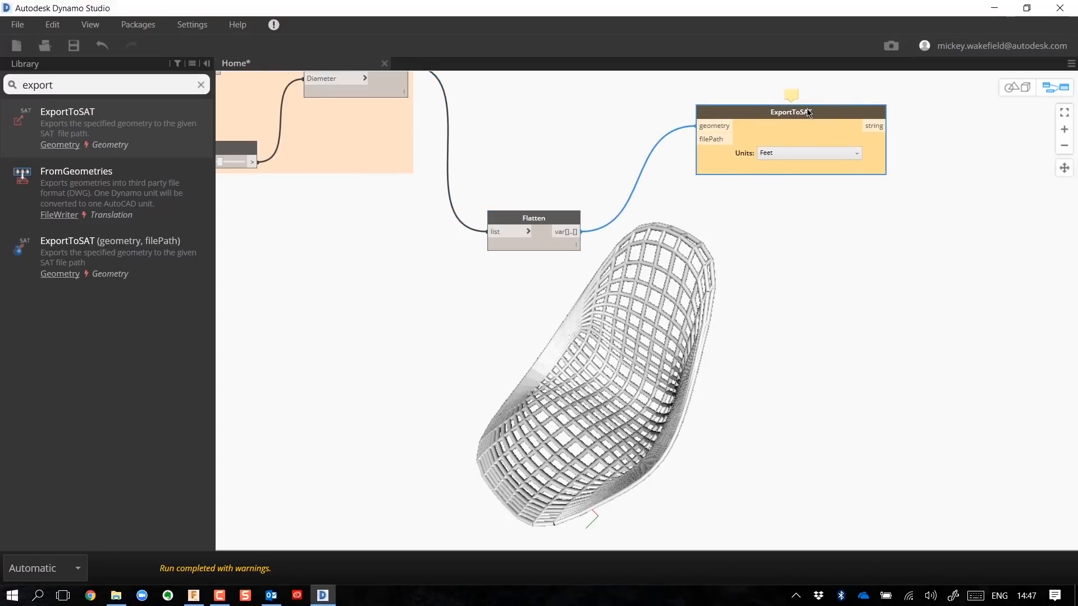
# Step: Search the nodes for "path" and add a File Path node to the graph
pyautogui.rightClick(338, 313)
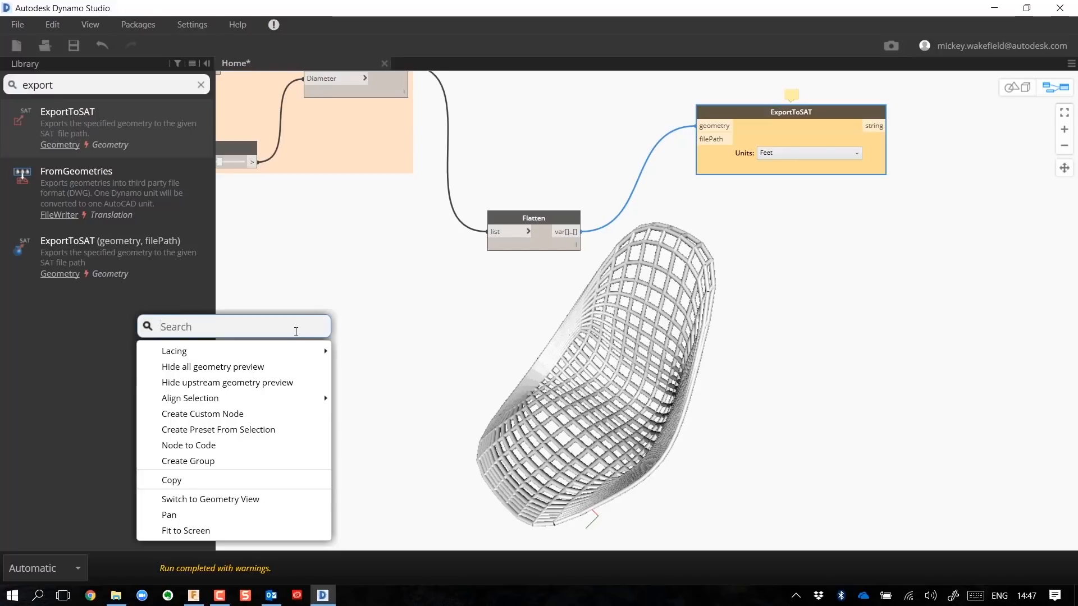
pyautogui.write('path')
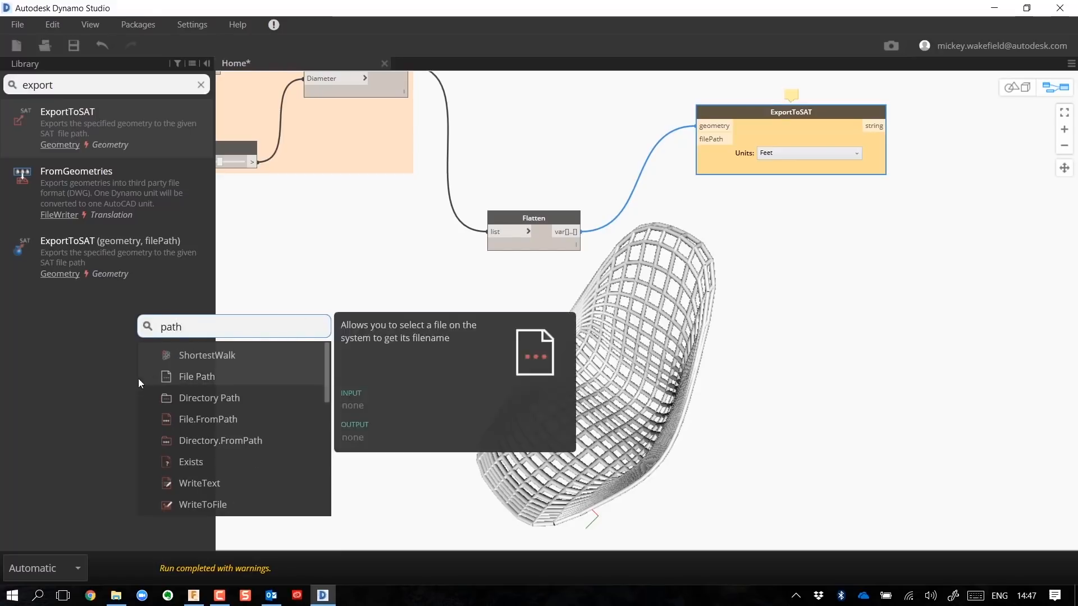
pyautogui.click(183, 381)
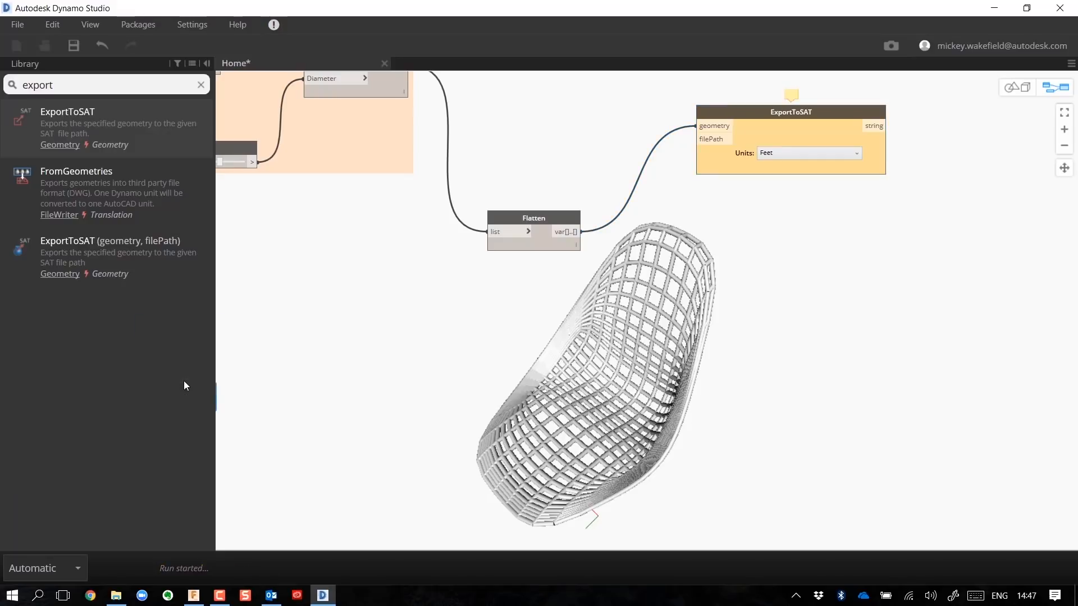
# Step: Place the File Path node beside the Flatten node and connect its output to ExportToSAT's filePath input
pyautogui.moveTo(233, 390); pyautogui.dragTo(351, 367)
pyautogui.moveTo(445, 356); pyautogui.dragTo(669, 232)
pyautogui.click(677, 250)
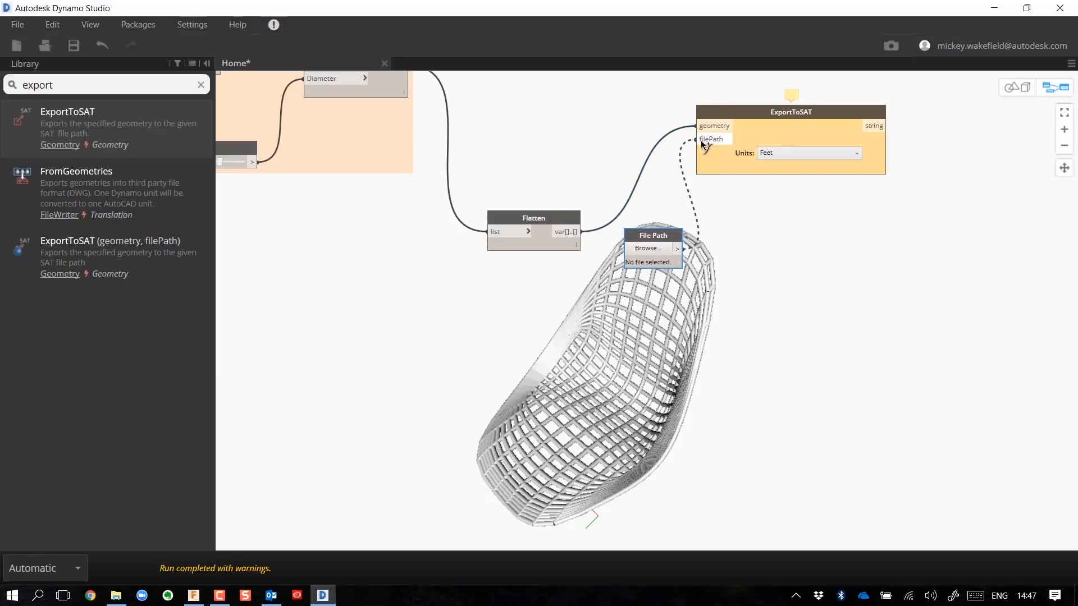
pyautogui.click(701, 139)
# Step: Set the File Path node to the file video output.sat in the Dynamo output folder
pyautogui.click(664, 247)
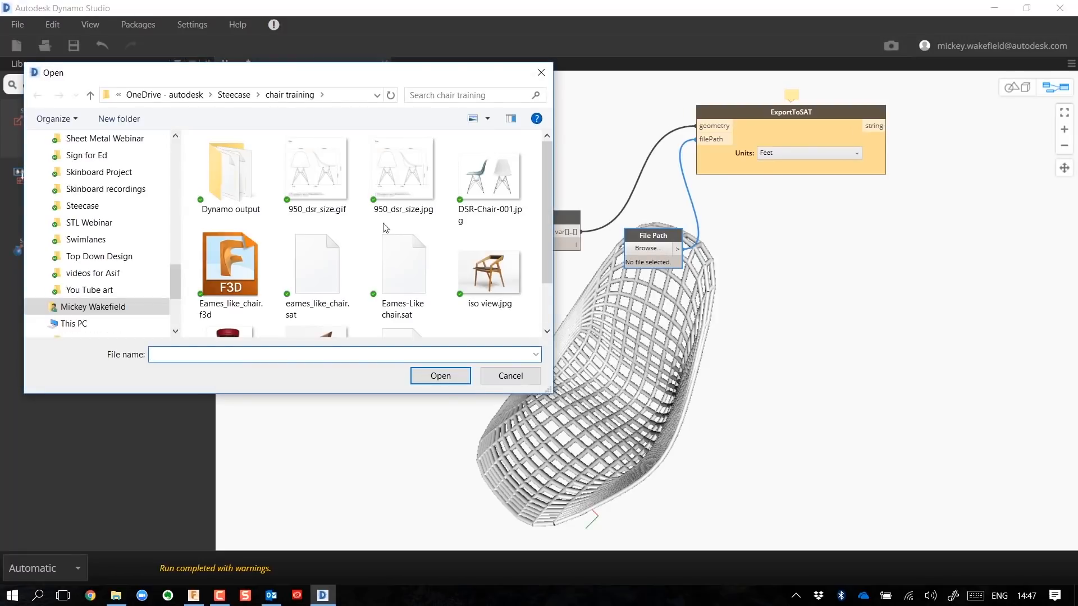
pyautogui.doubleClick(231, 180)
pyautogui.doubleClick(239, 176)
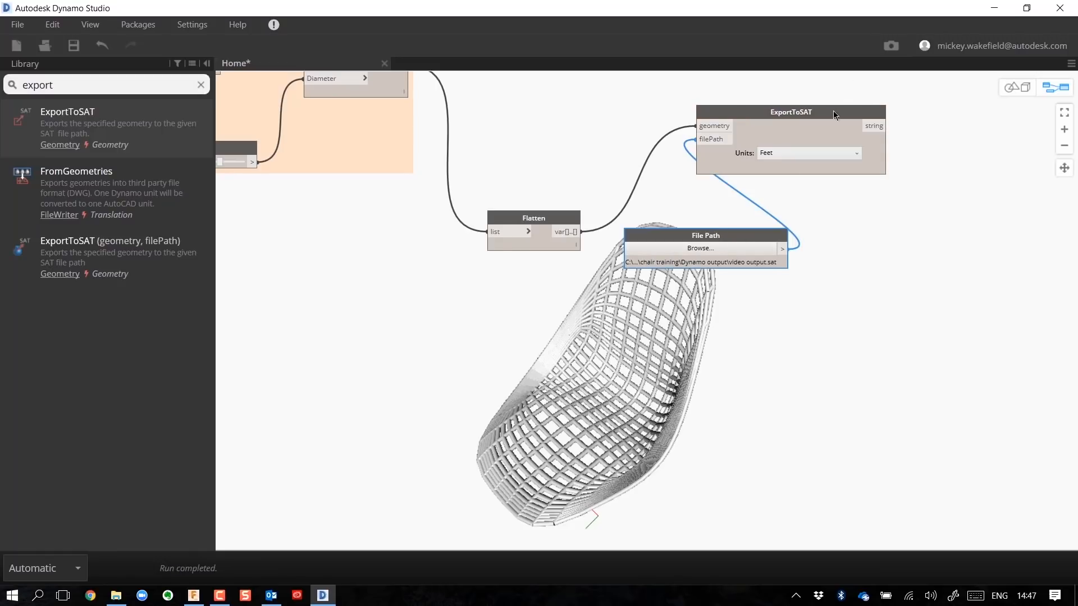
# Step: Space the ExportToSAT and File Path nodes farther apart and set the export units to Millimeters
pyautogui.moveTo(833, 111); pyautogui.dragTo(912, 111)
pyautogui.moveTo(746, 237); pyautogui.dragTo(690, 250)
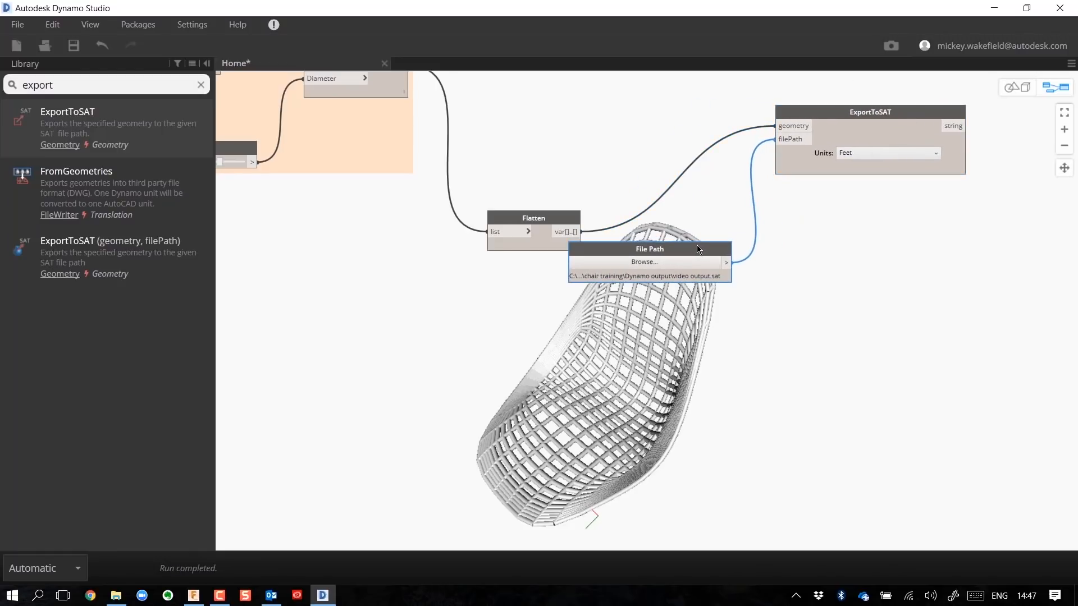
pyautogui.click(874, 152)
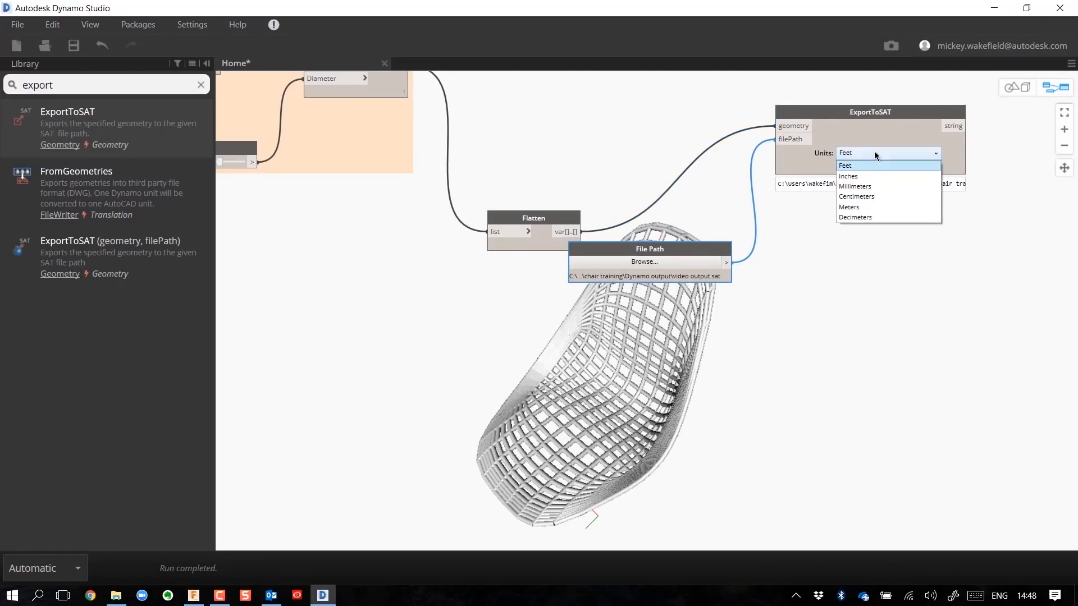
pyautogui.click(864, 186)
pyautogui.click(861, 211)
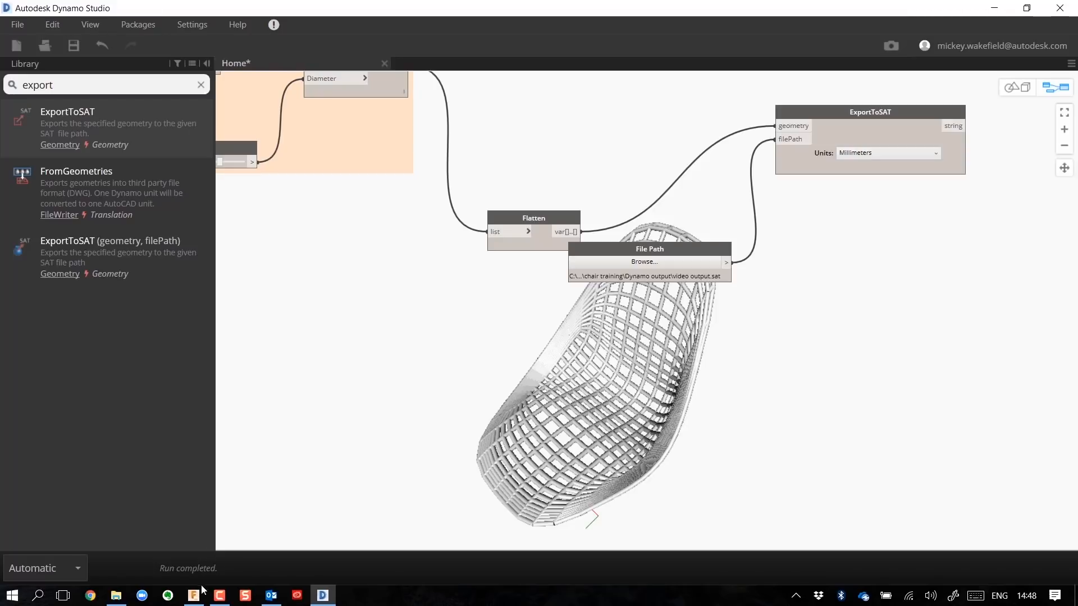
pyautogui.moveTo(195, 596)
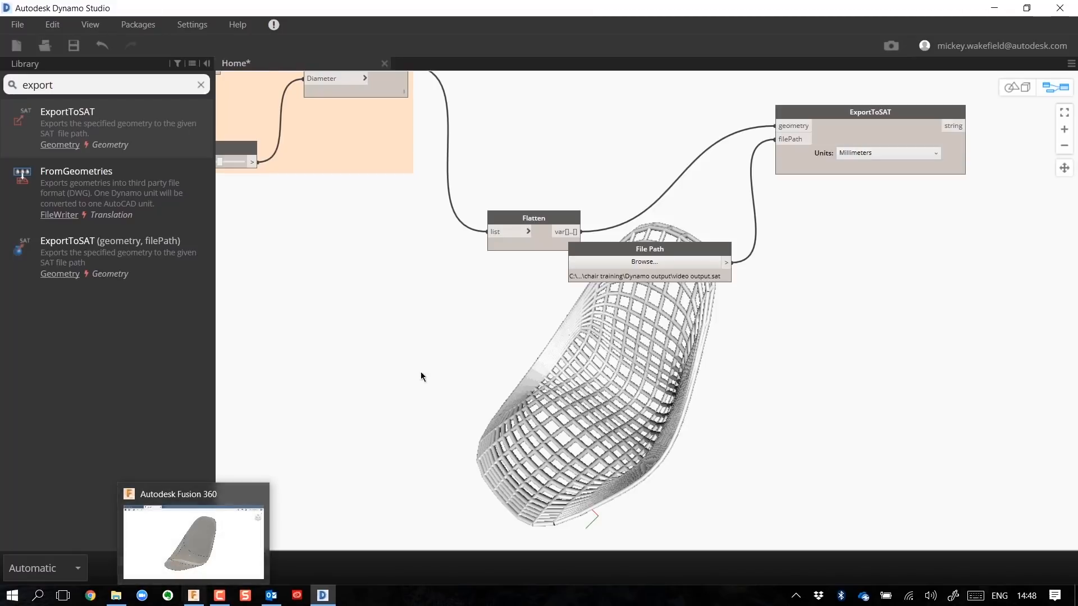
# Step: Group the Flatten, File Path and ExportToSAT nodes and title the group "Export to Fusion"
pyautogui.scroll(2, 352, 180)
pyautogui.scroll(-3, 353, 180)
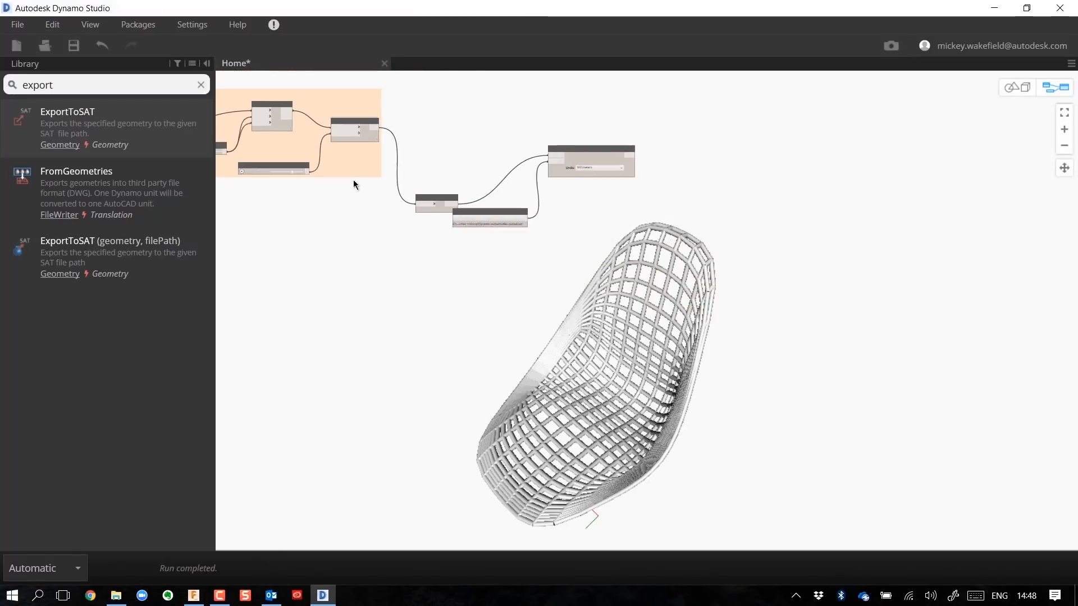
pyautogui.moveTo(401, 96); pyautogui.dragTo(735, 254)
pyautogui.rightClick(733, 208)
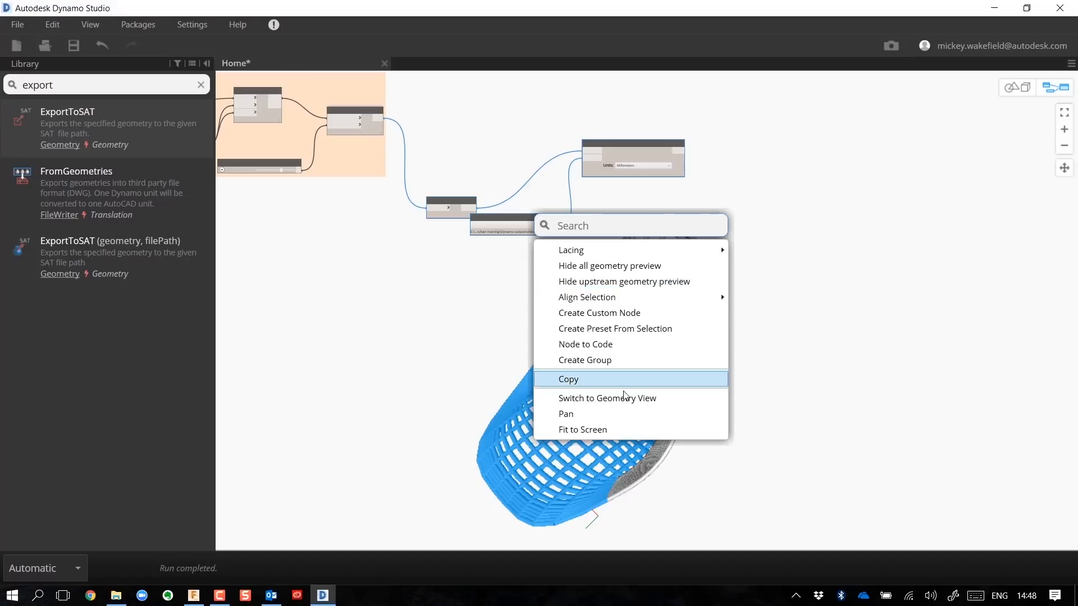
pyautogui.click(620, 364)
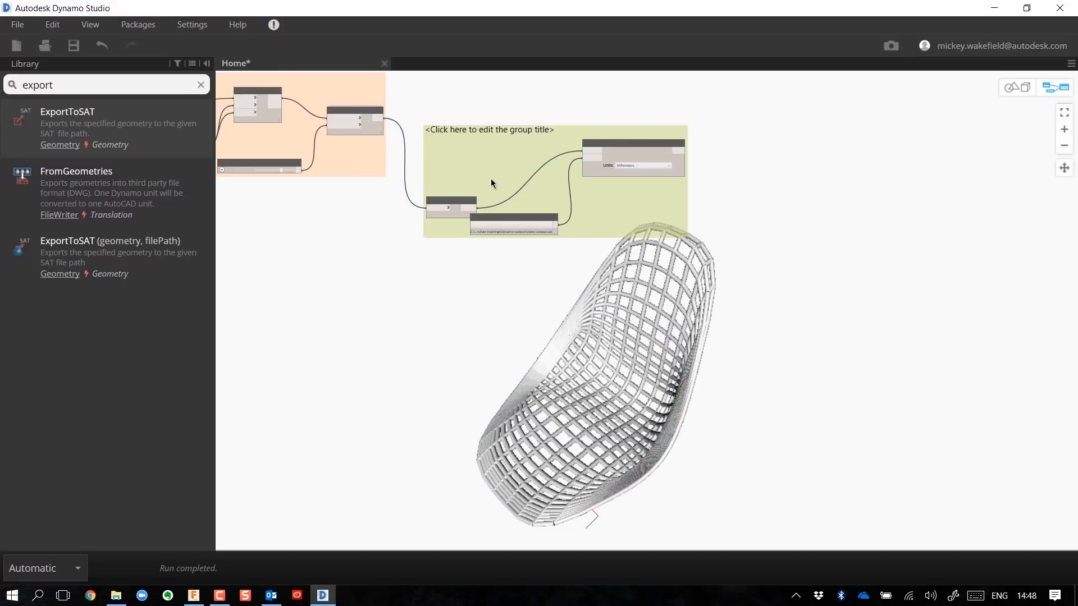
pyautogui.doubleClick(498, 131)
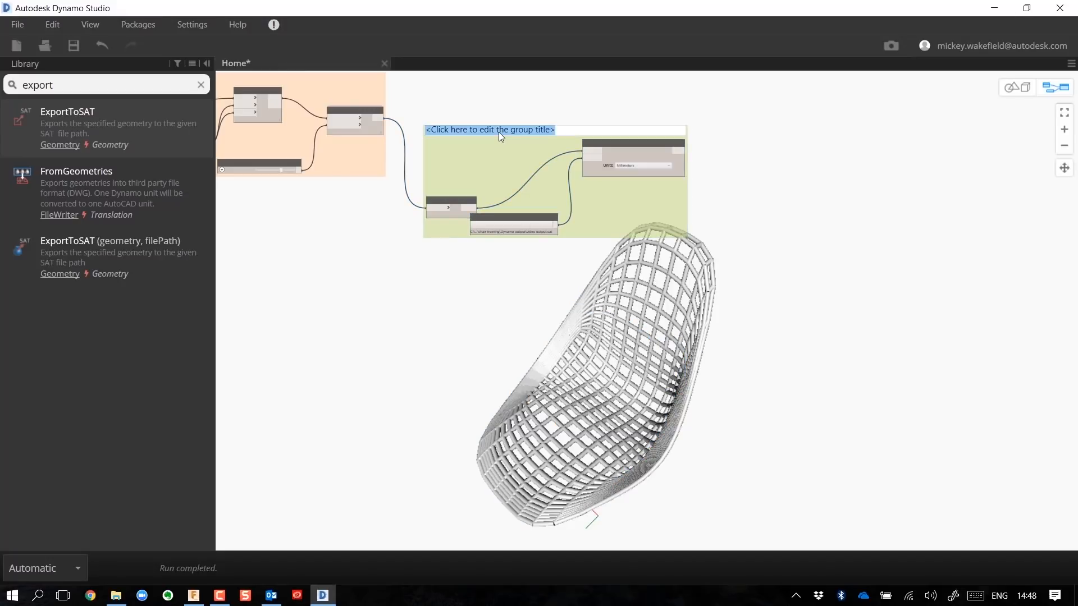
pyautogui.write('Export t')
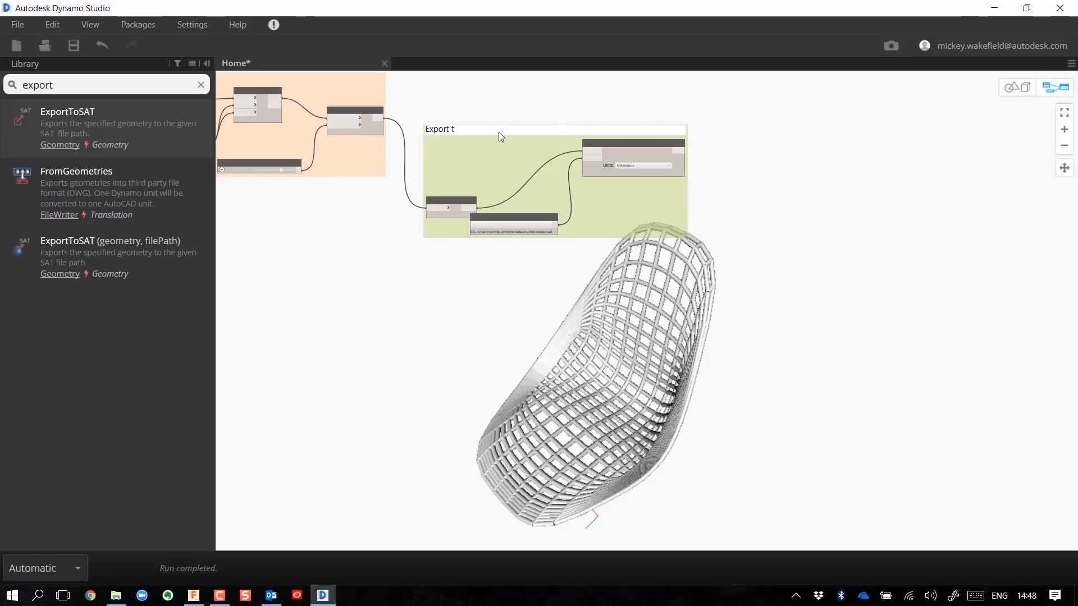
pyautogui.write('o Fusion')
pyautogui.click(764, 163)
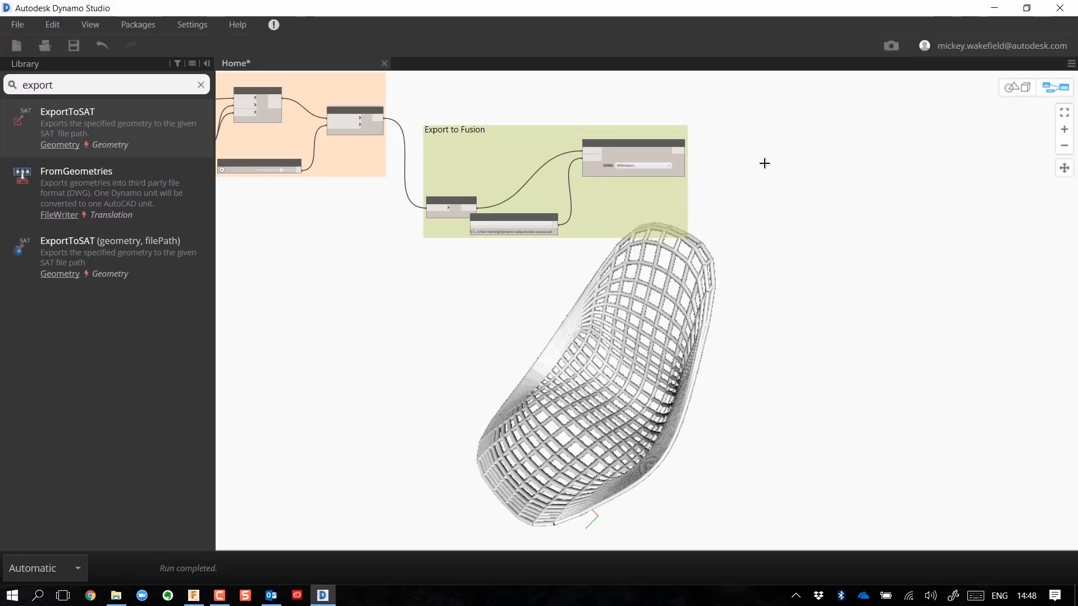
# Step: In the Wireframe creation group, set the Integer Slider to 7 and the Number Slider for the pipe diameter to 7.6
pyautogui.click(1064, 113)
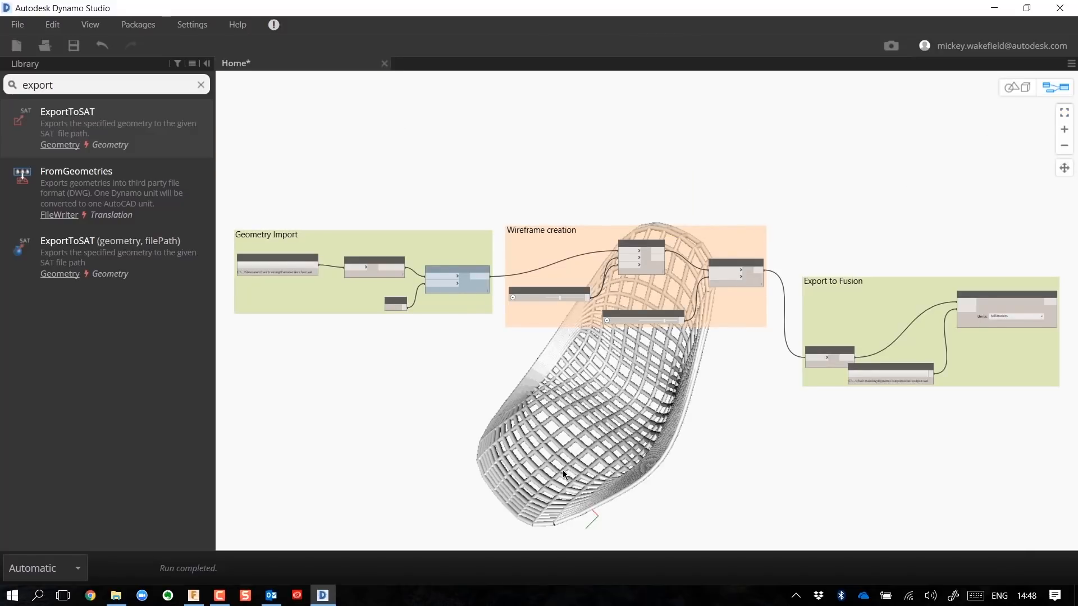
pyautogui.scroll(5, 571, 277)
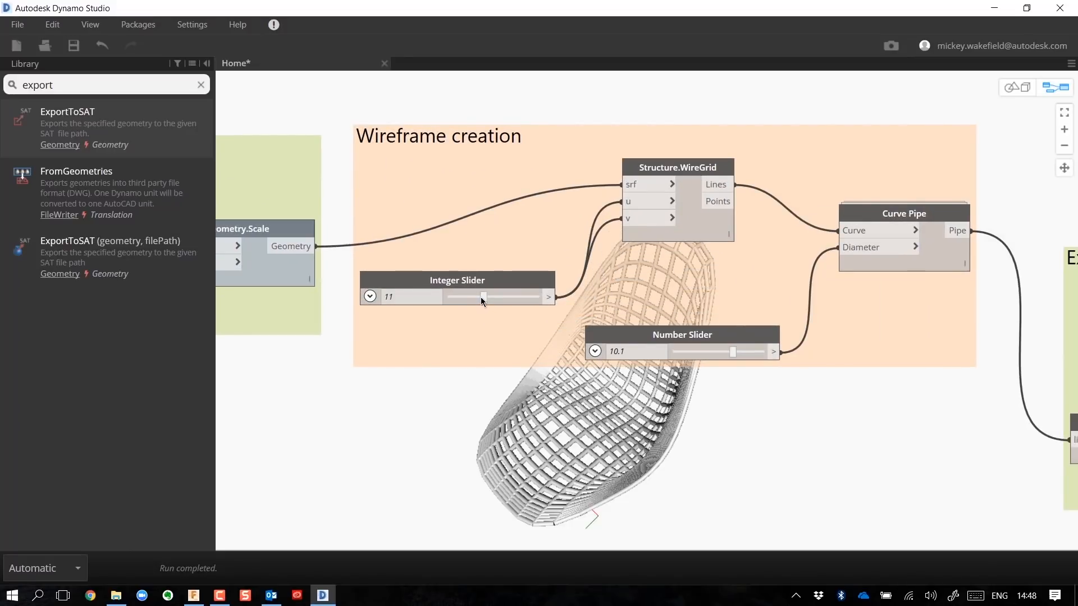
pyautogui.moveTo(481, 300); pyautogui.dragTo(470, 300)
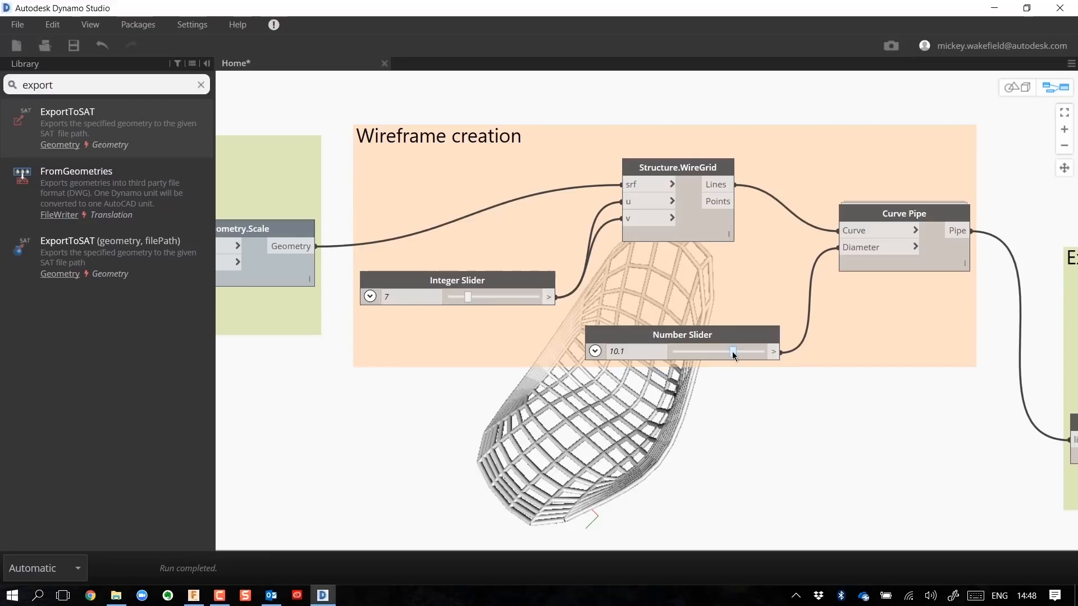
pyautogui.moveTo(724, 356); pyautogui.dragTo(717, 353)
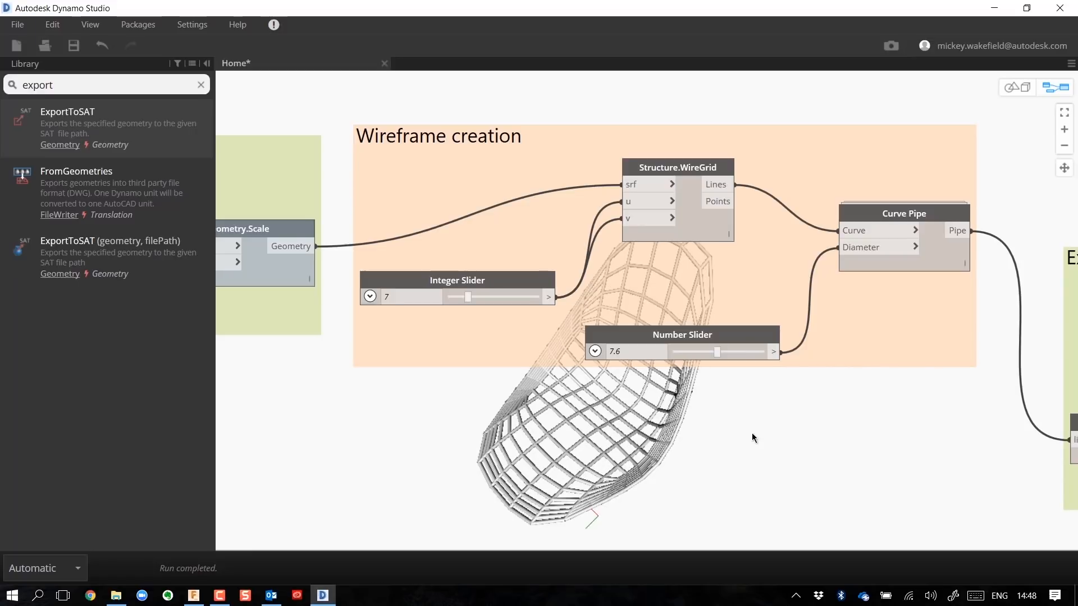
# Step: Switch to Fusion 360 and create a new design from the file video output.sat in the Dynamo output folder
pyautogui.click(194, 595)
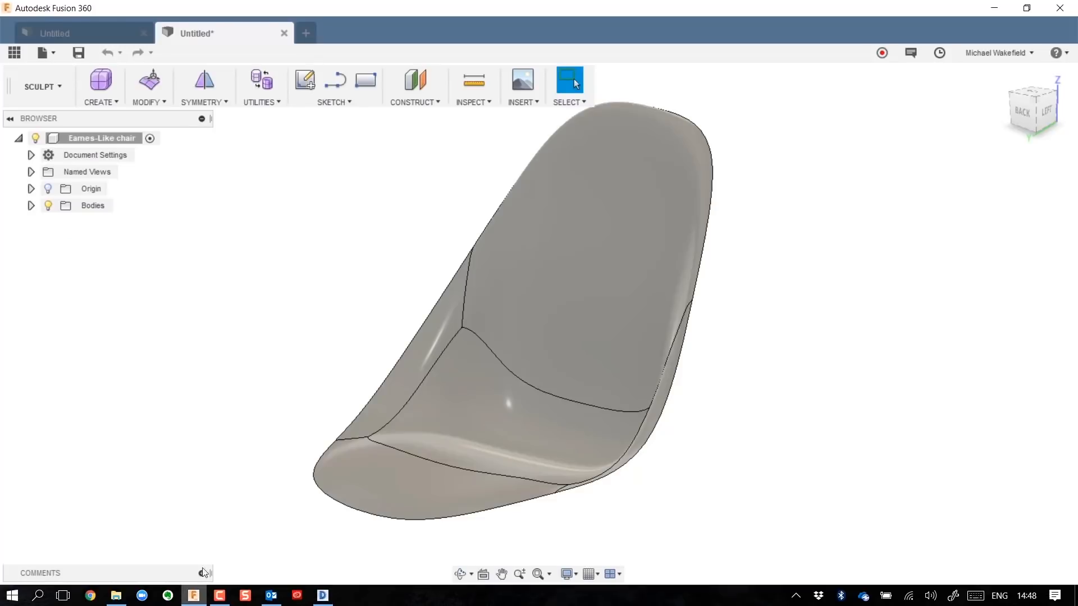
pyautogui.click(307, 34)
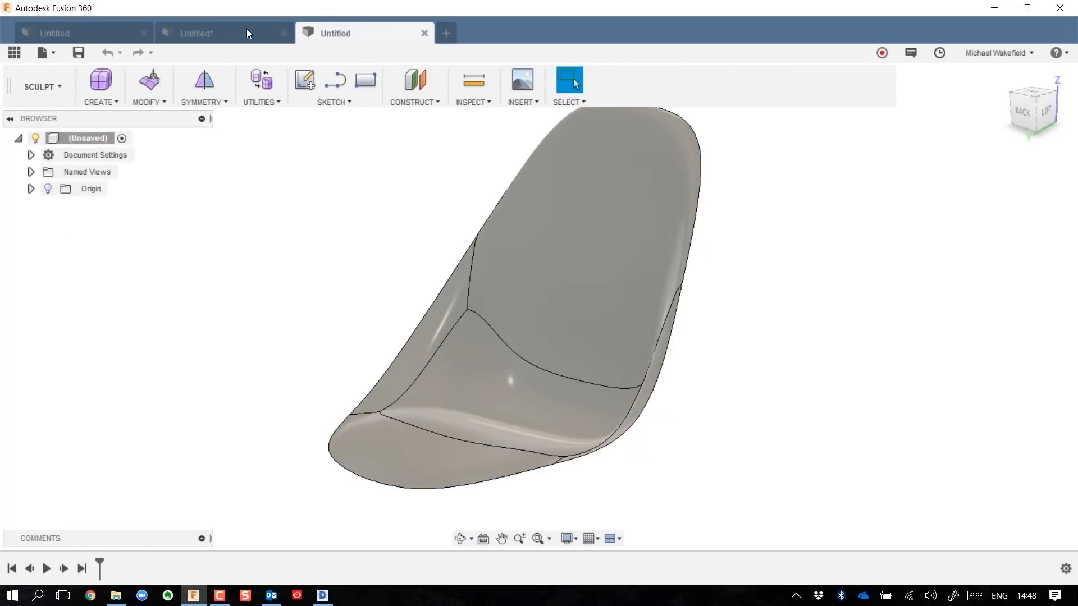
pyautogui.click(45, 50)
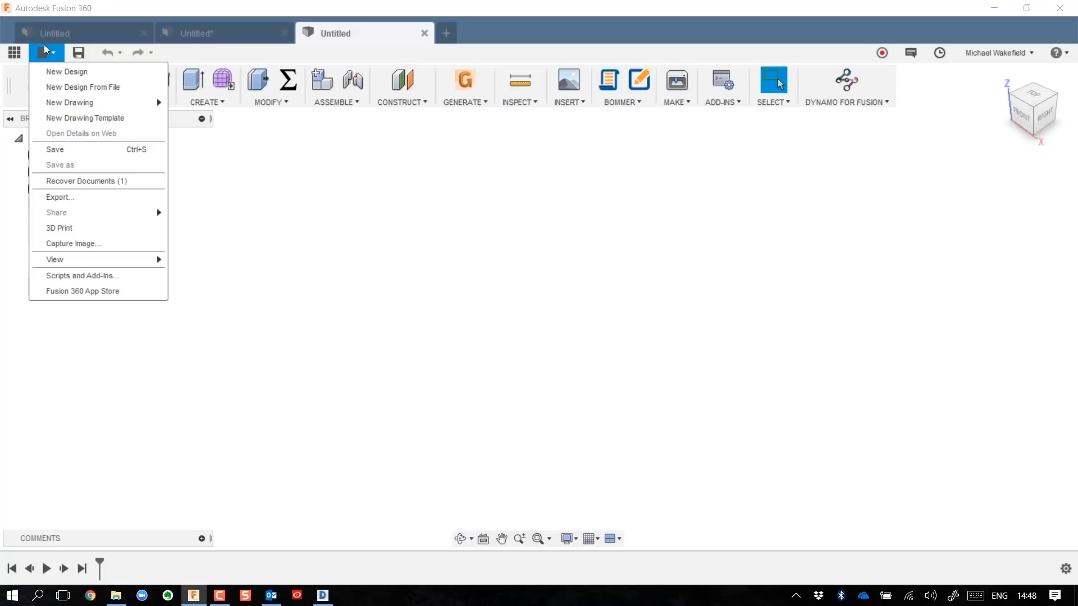
pyautogui.click(64, 84)
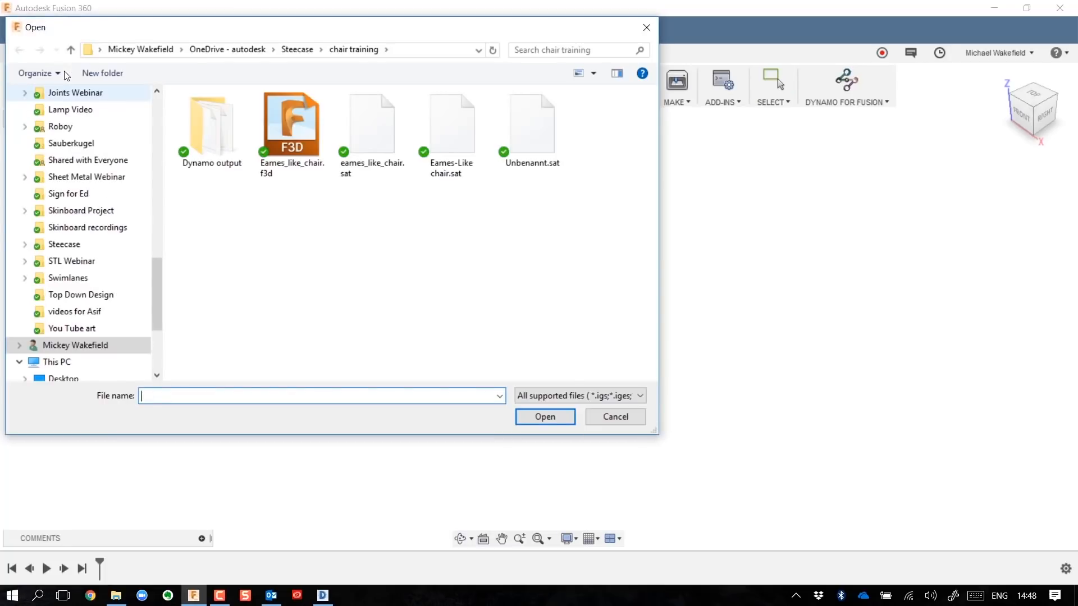
pyautogui.doubleClick(181, 111)
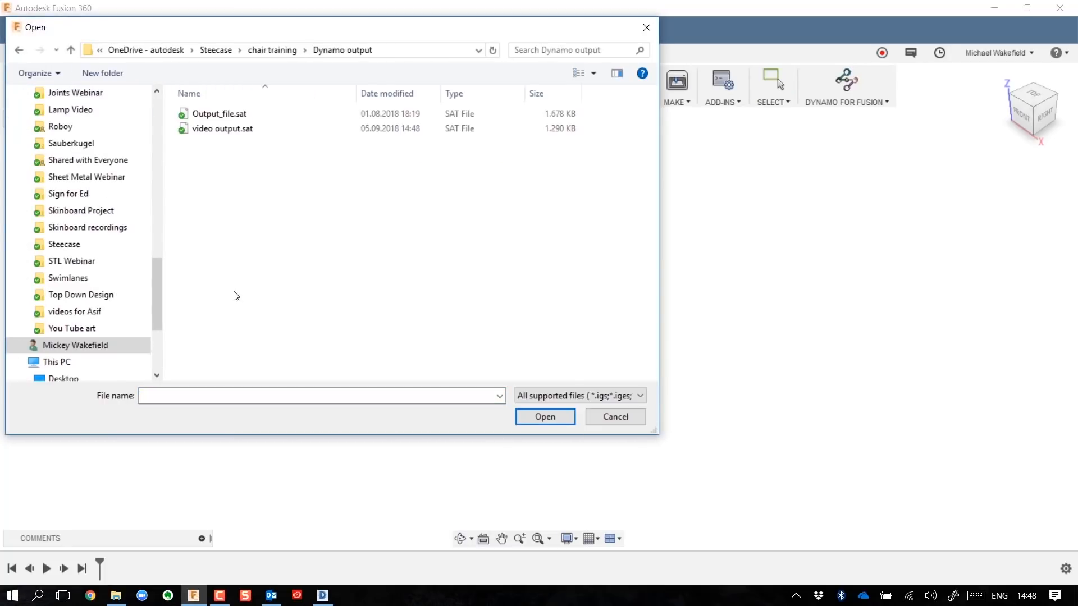
pyautogui.doubleClick(206, 133)
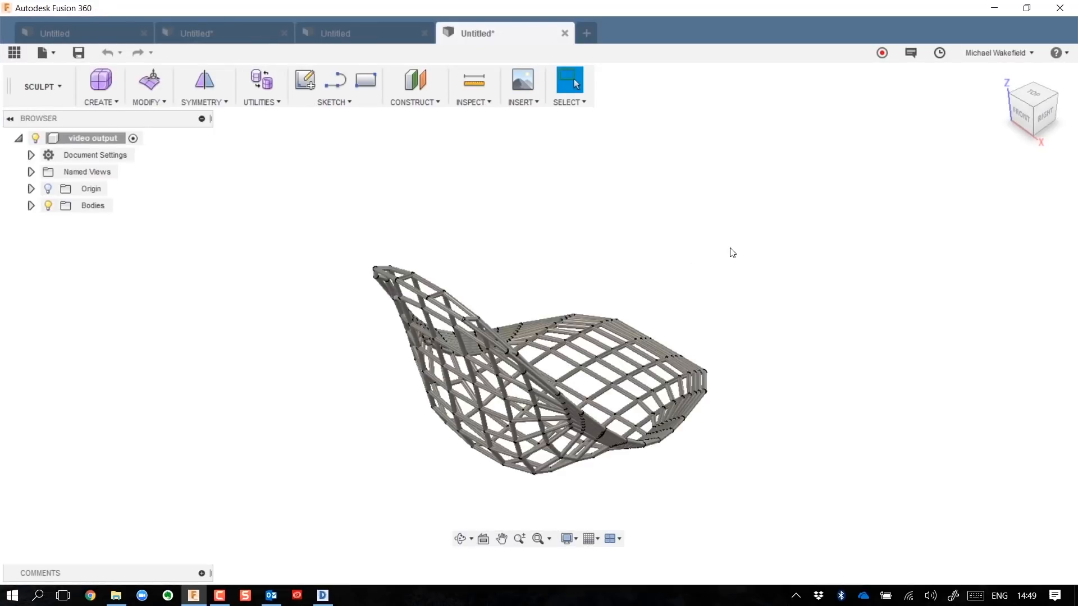
# Step: Examine the imported wireframe chair from the seat side and look through its list of separate bodies
pyautogui.keyDown('shift'); pyautogui.moveTo(730, 248); pyautogui.dragTo(585, 200, button='middle'); pyautogui.keyUp('shift')
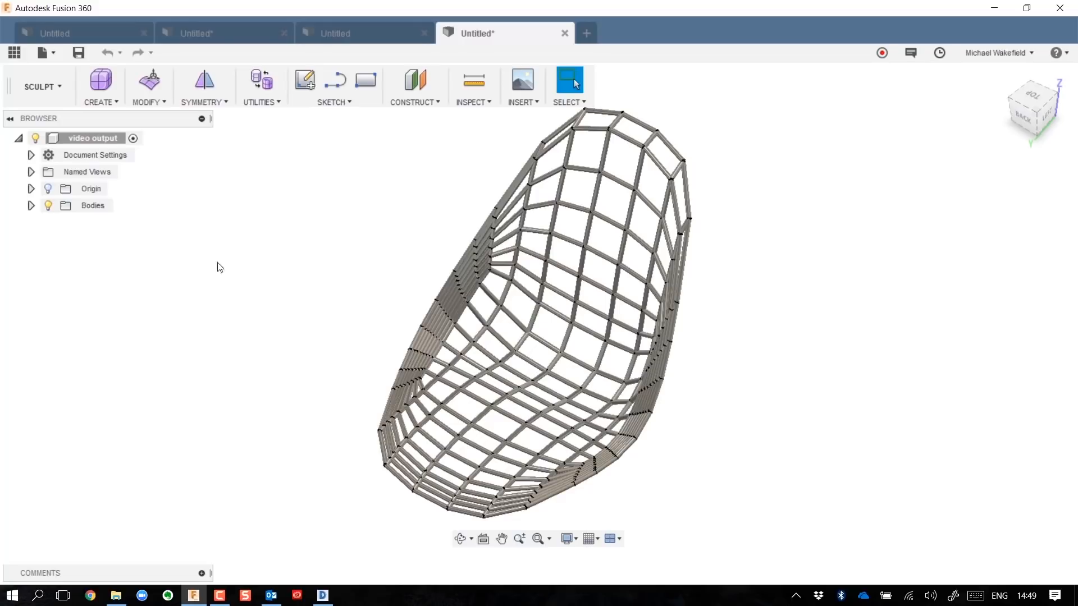
pyautogui.click(30, 206)
pyautogui.scroll(-10, 108, 239)
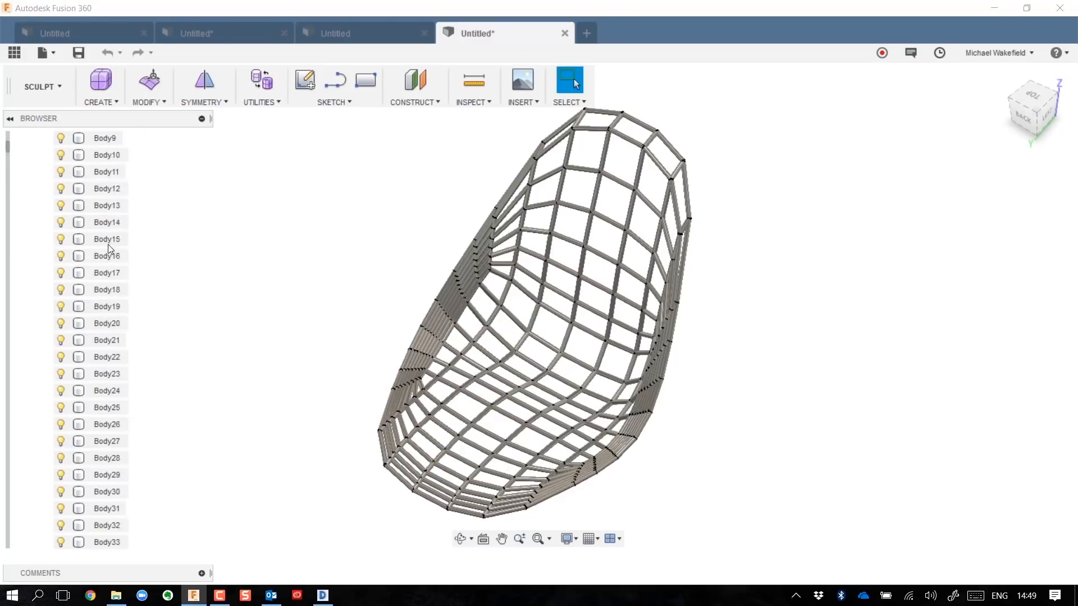
pyautogui.scroll(-15, 111, 255)
pyautogui.scroll(-4, 109, 251)
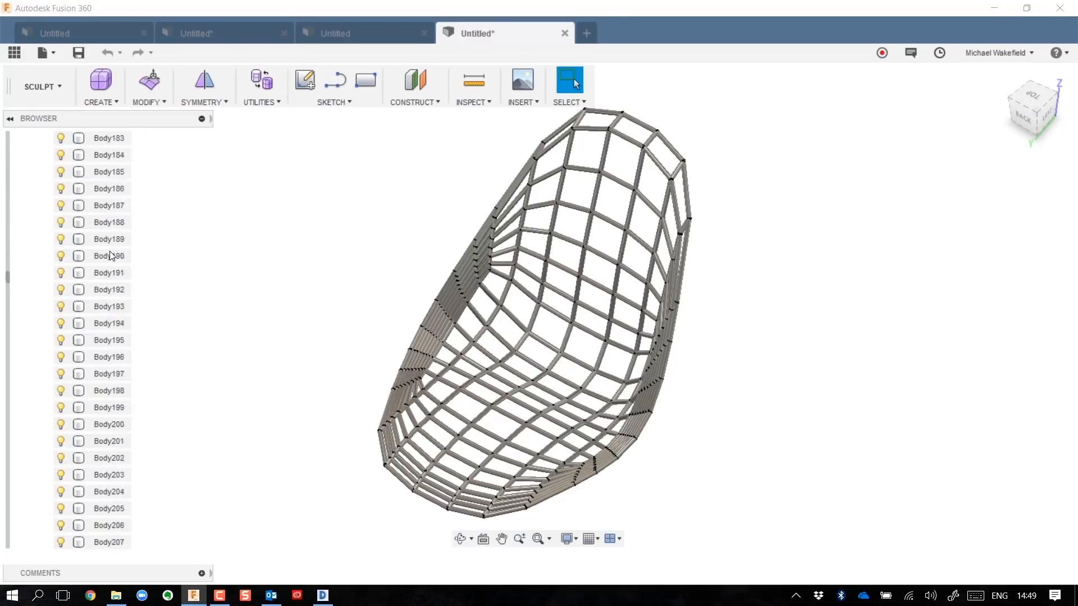
pyautogui.scroll(20, 112, 245)
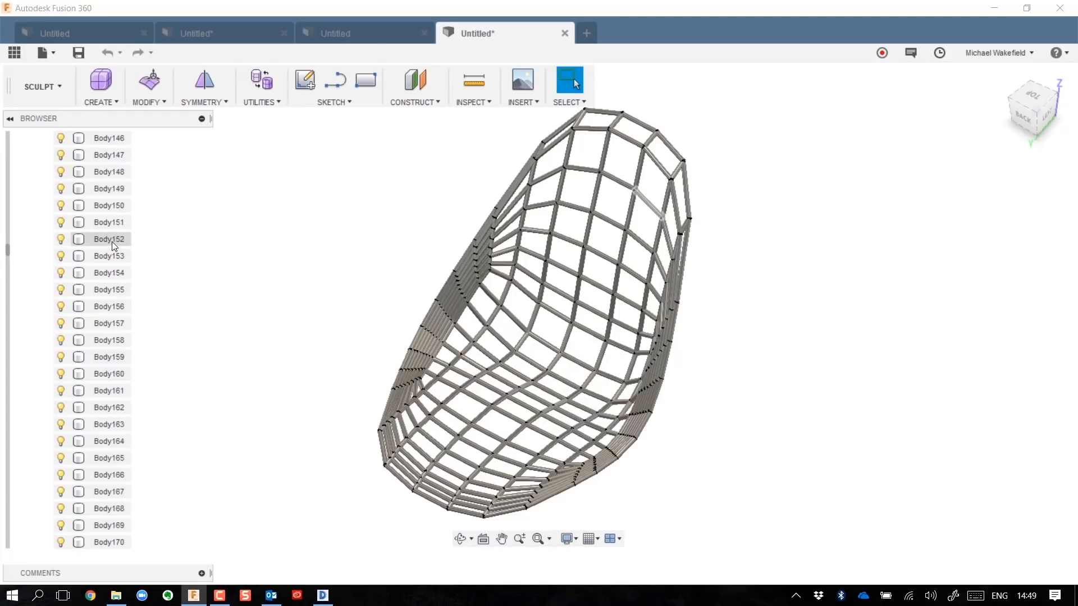
pyautogui.scroll(20, 112, 243)
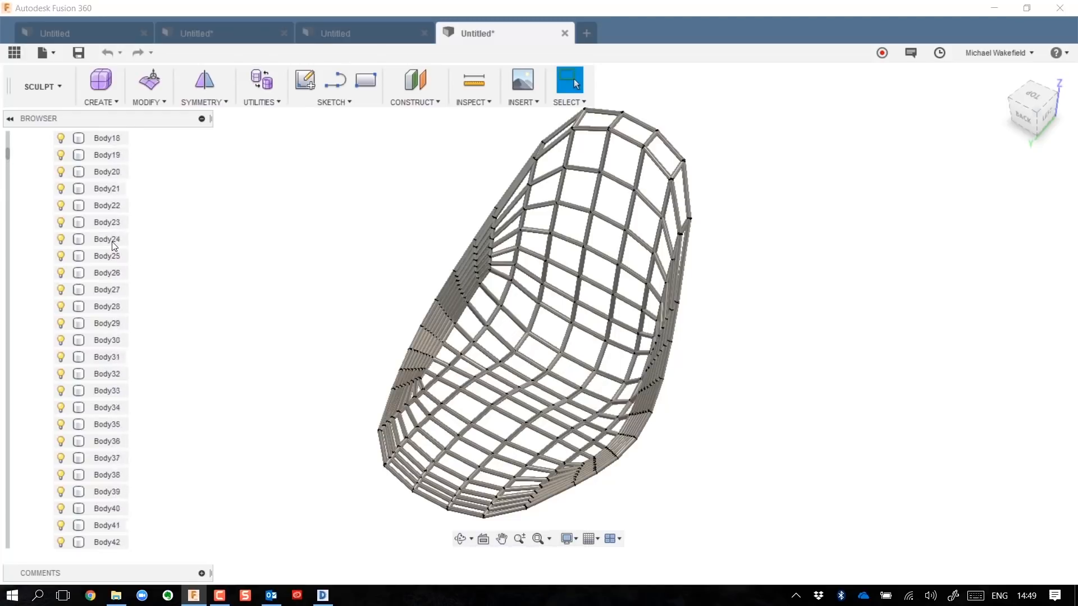